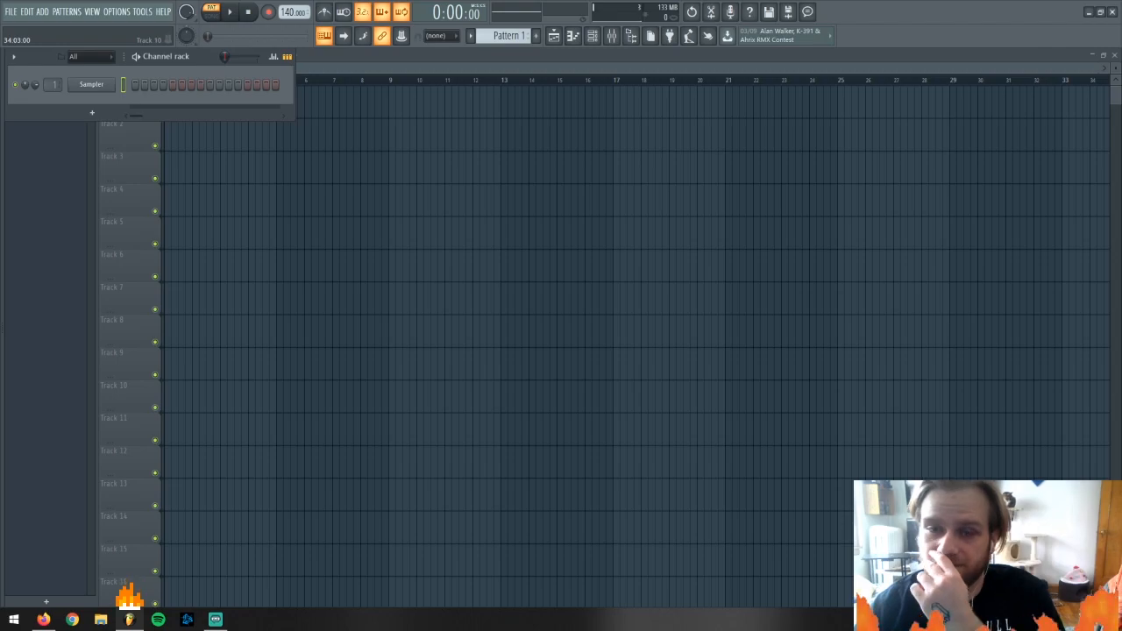
Open the Beat 3 project from the 12 beats in 12 hours folder and show its whole arrangement in the playlist
key("ctrl+o")
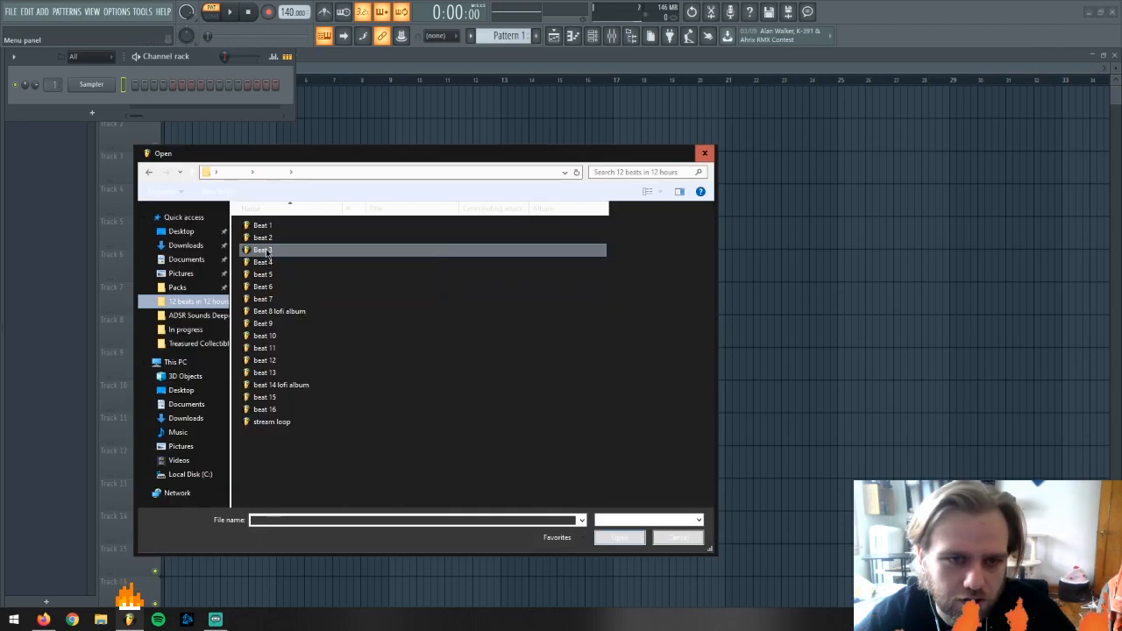
double_click(266, 251)
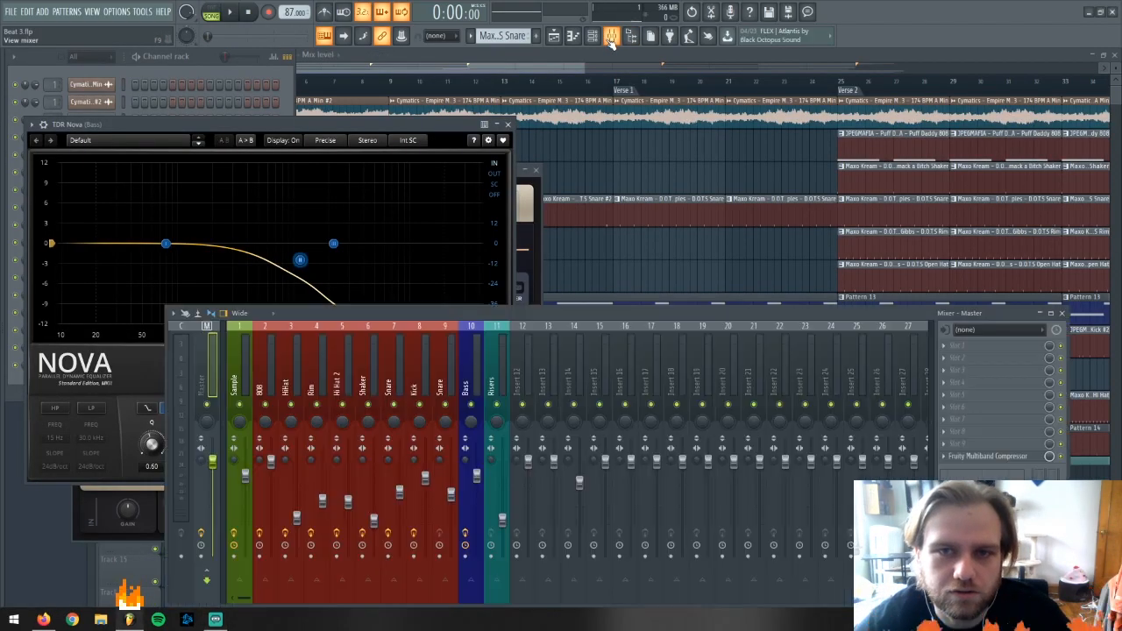
left_click_drag(506, 316, 508, 202)
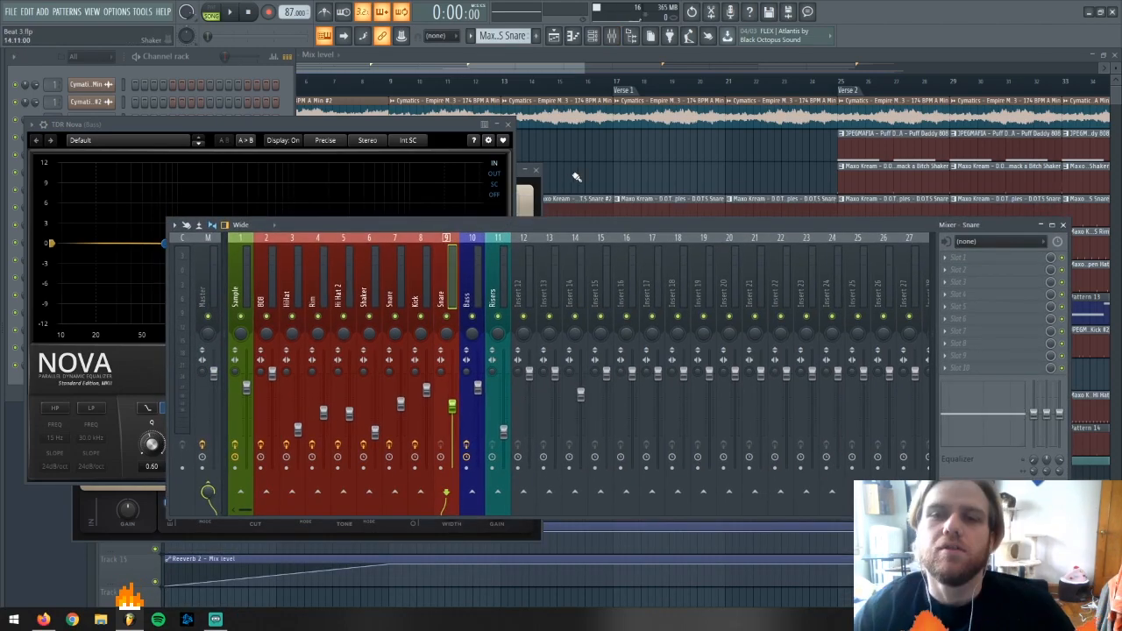
left_click(600, 166)
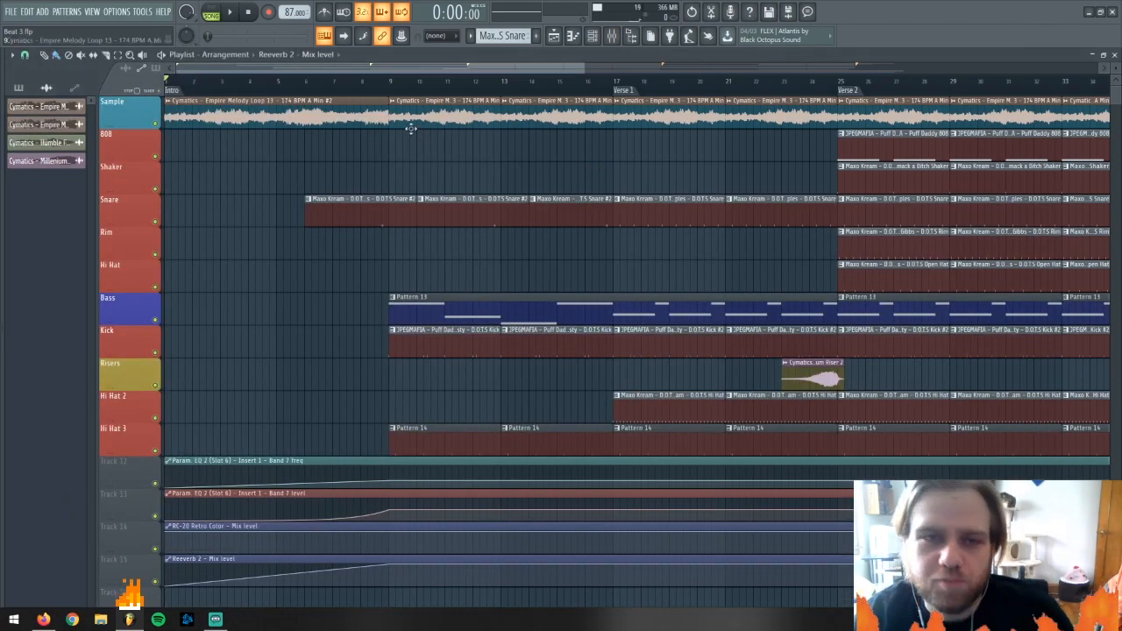
scroll(368, 148, "down", 3)
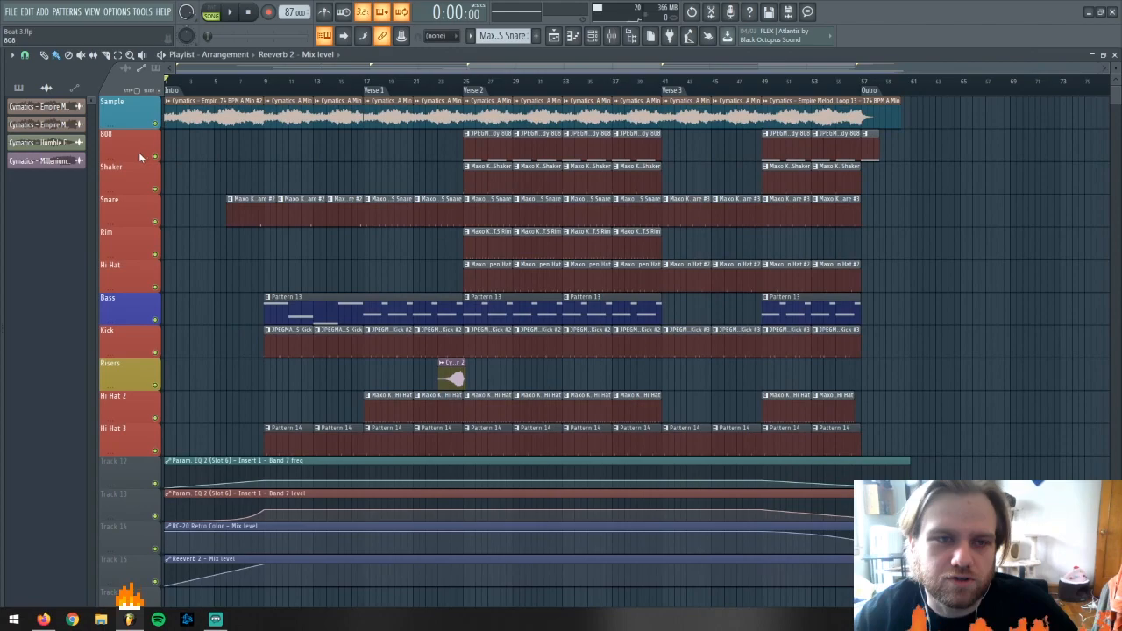
Play the drum tracks from Verse 2 and watch their levels in the mixer
left_click(612, 36)
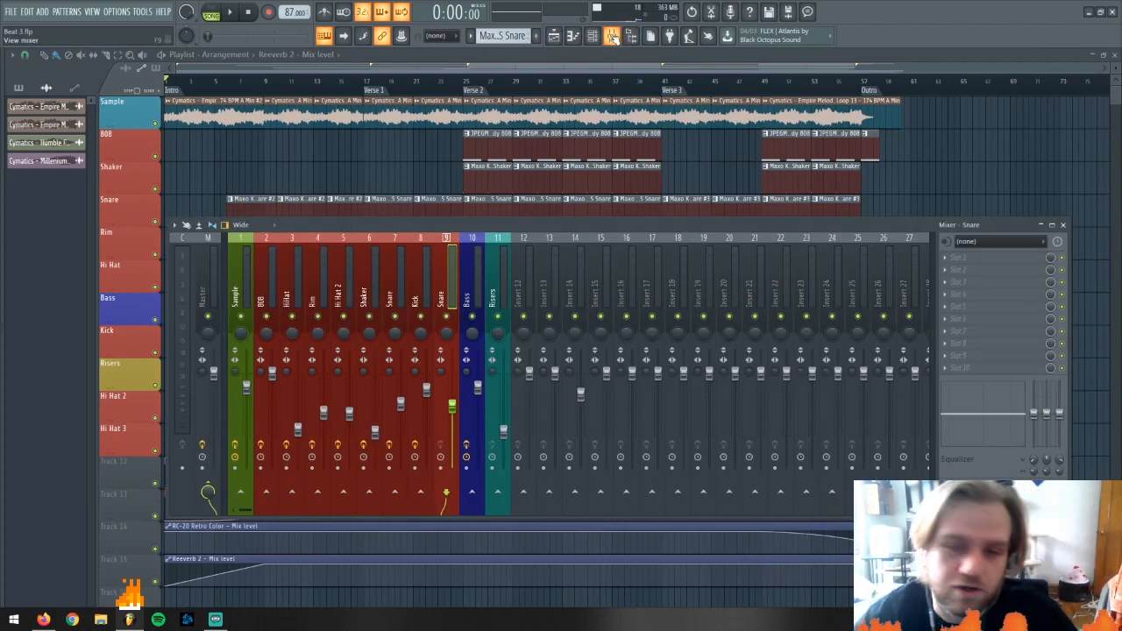
left_click(462, 83)
key("space")
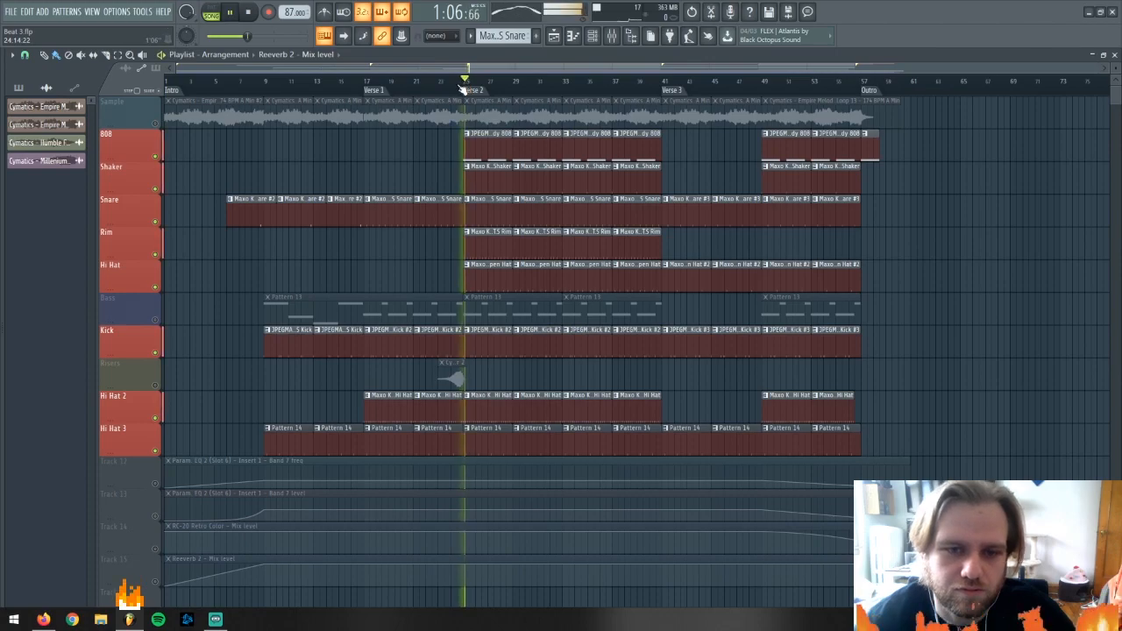
left_click(614, 36)
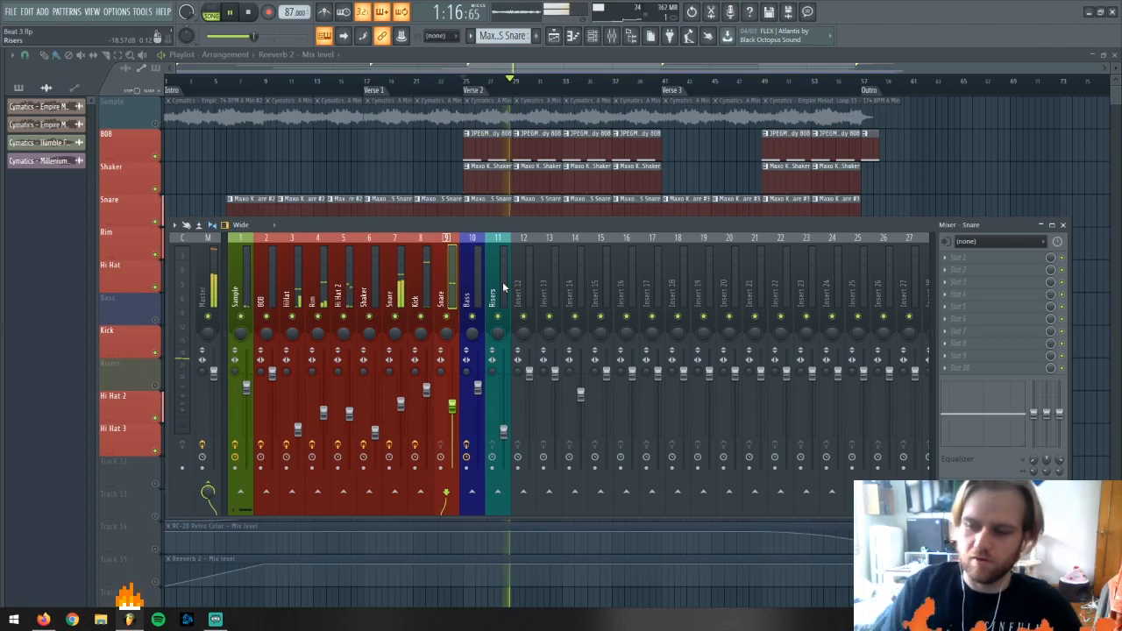
key("space")
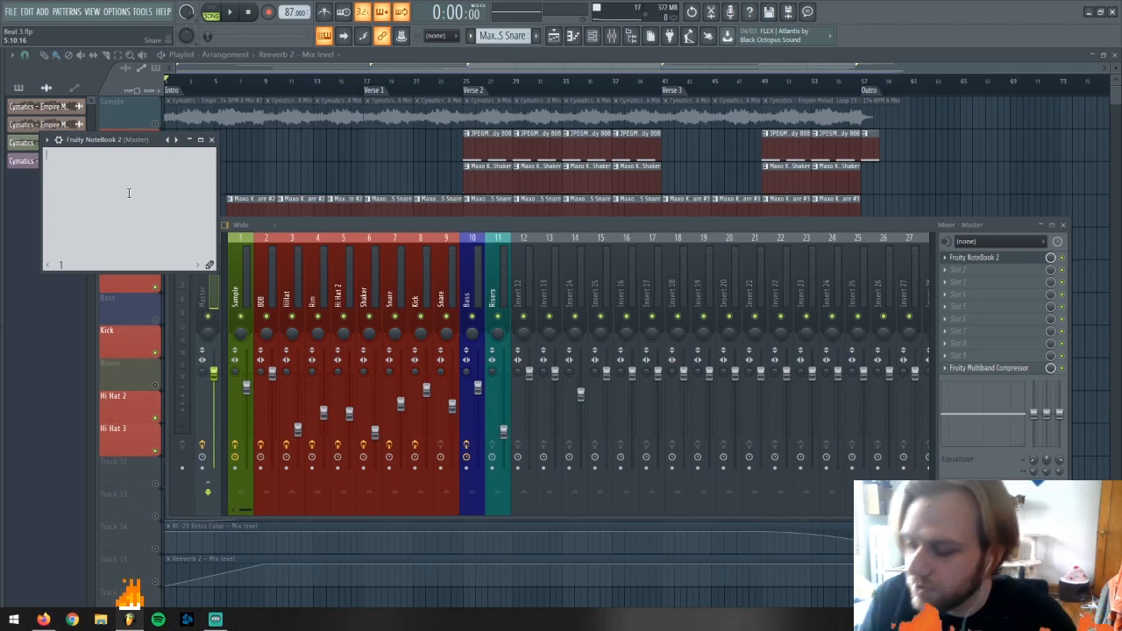
Write the mix levels in the master NoteBook: Kick 0dB, 808 -6dB (-4 -1 Variance), Snare -3dB, Hats -10dB, Melody -9dB, Filler Snares -4dB, Additional Percs -14dB
type("Kick 0dB 808 -6dB (-4 -1 Variance) Snare -3dB Hats -10dB Melody -9dB Filler Snares -4dB Additional Percs -14dB")
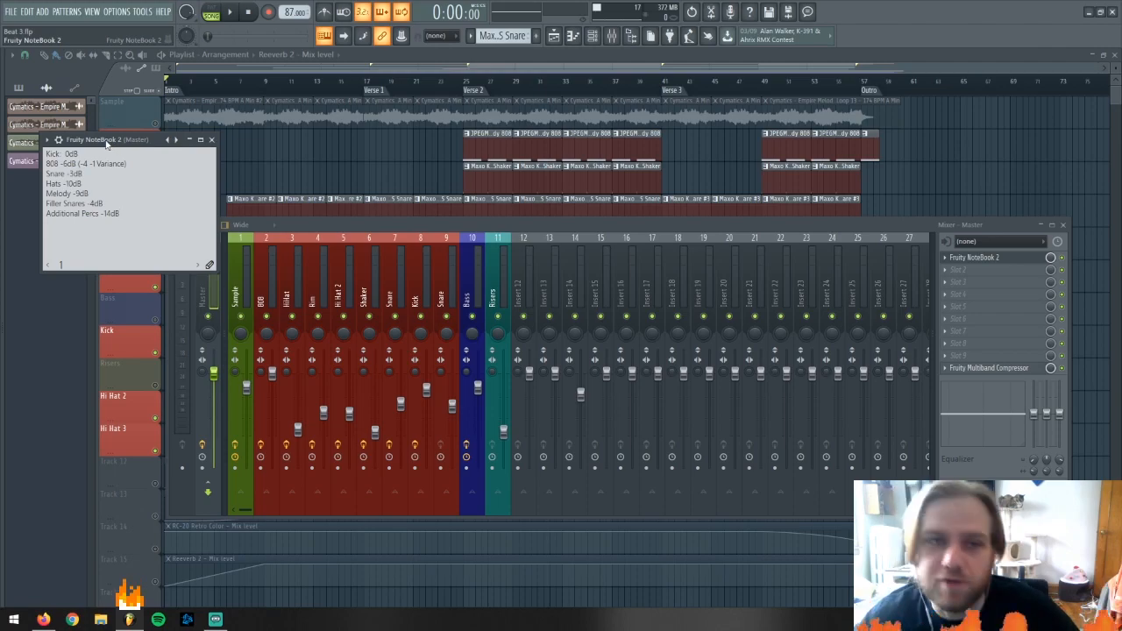
left_click_drag(106, 144, 263, 120)
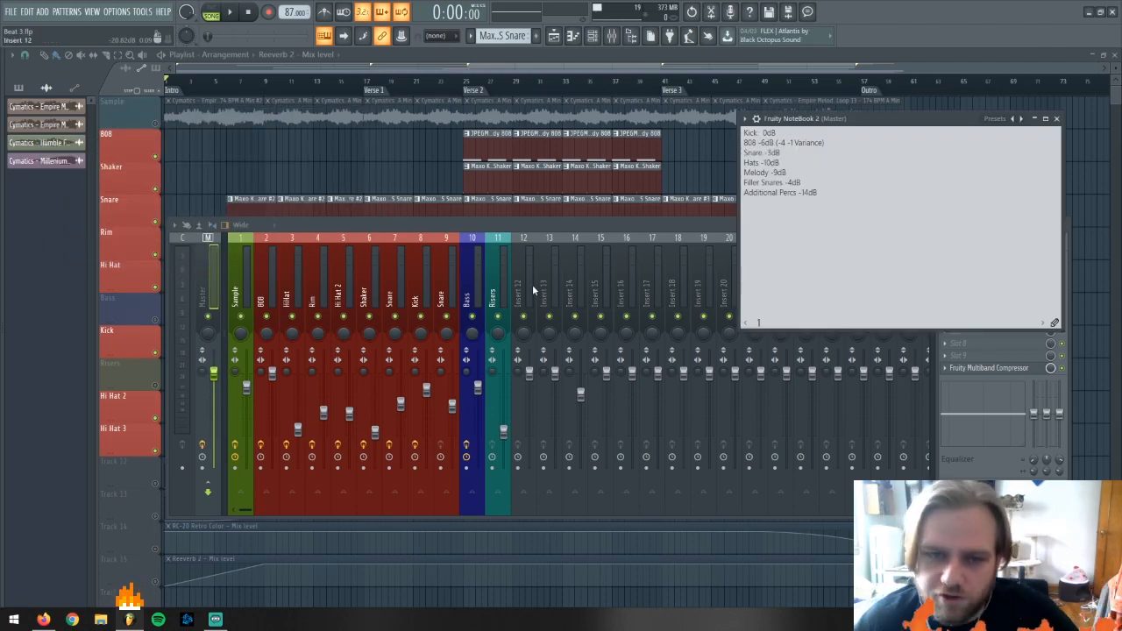
Go through the drum inserts from 808 to Snare in the mixer and examine their effects and routing
left_click(271, 292)
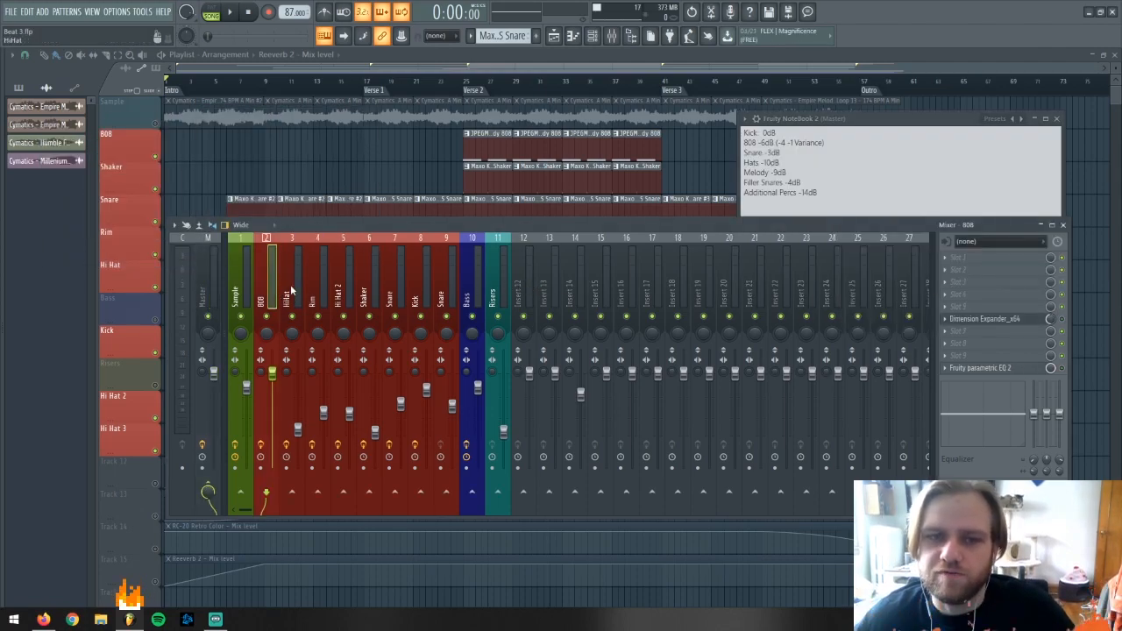
left_click(299, 289)
left_click(326, 289)
left_click(350, 288)
left_click(375, 288)
left_click(393, 287)
left_click(419, 287)
left_click(444, 287)
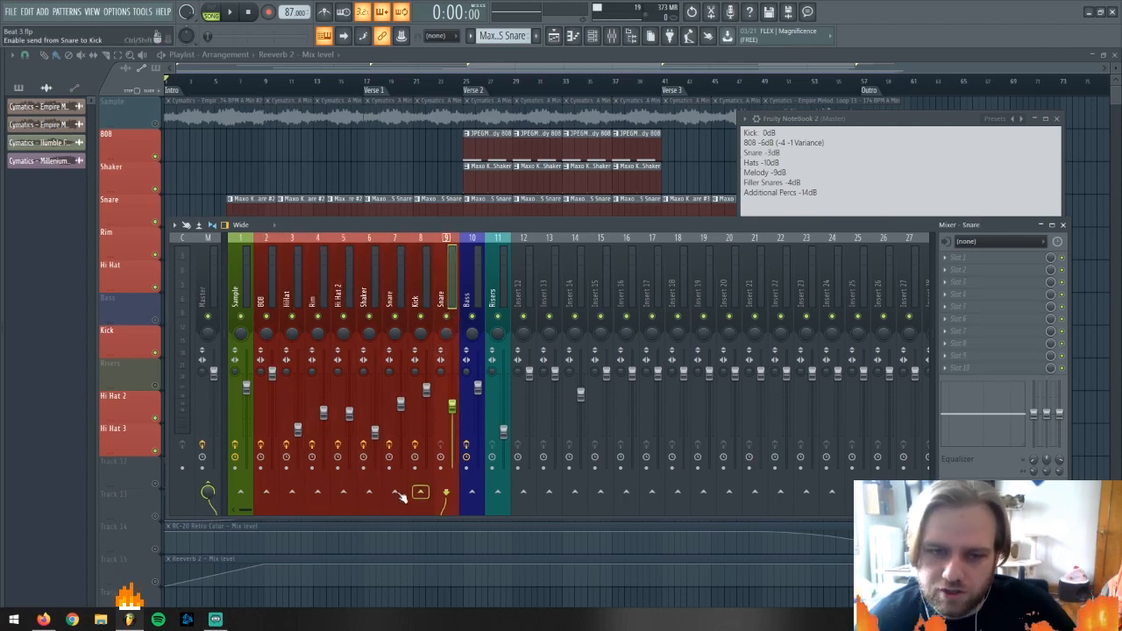
left_click(268, 285)
left_click(295, 284)
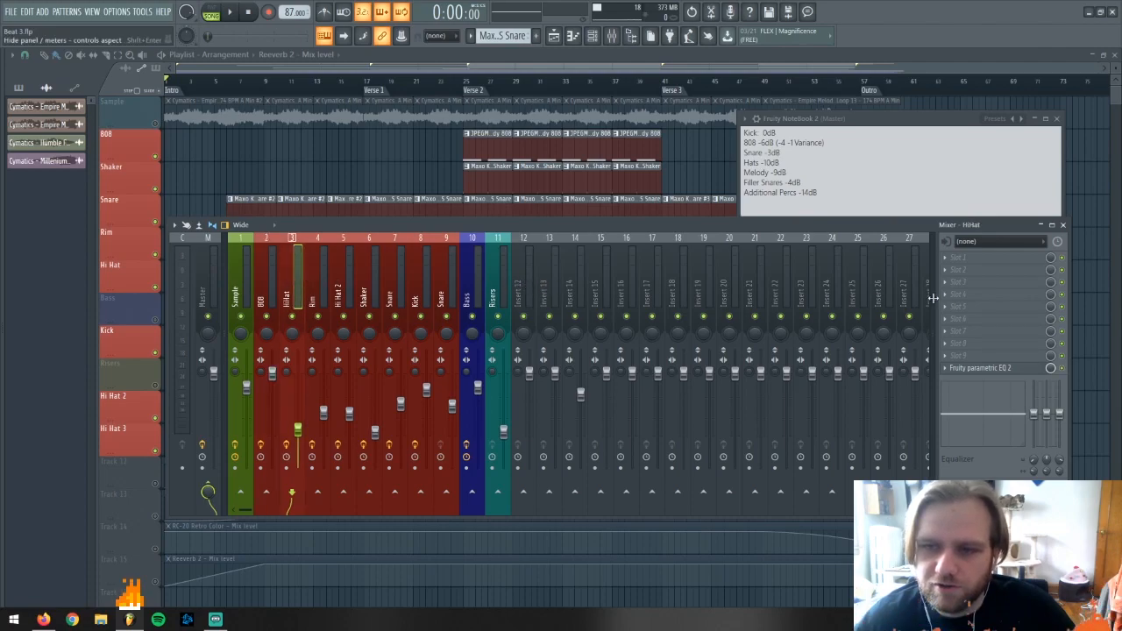
Rename mixer insert 12 as Master Drums and colour it red like the other drum inserts
right_click(530, 287)
left_click(619, 252)
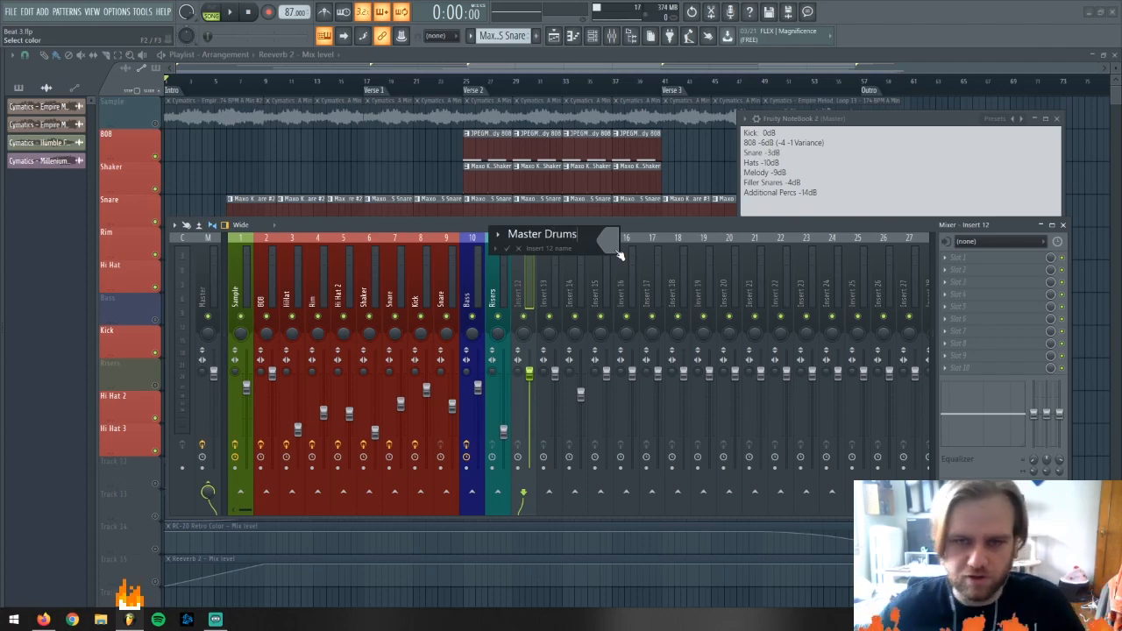
left_click(616, 249)
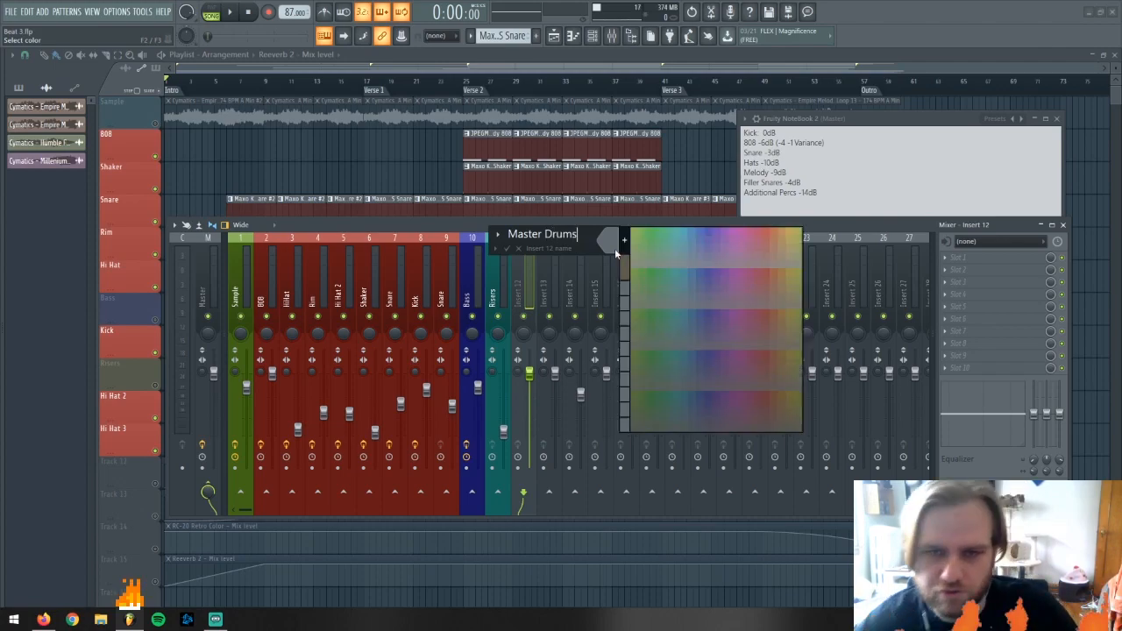
left_click(766, 254)
left_click(508, 250)
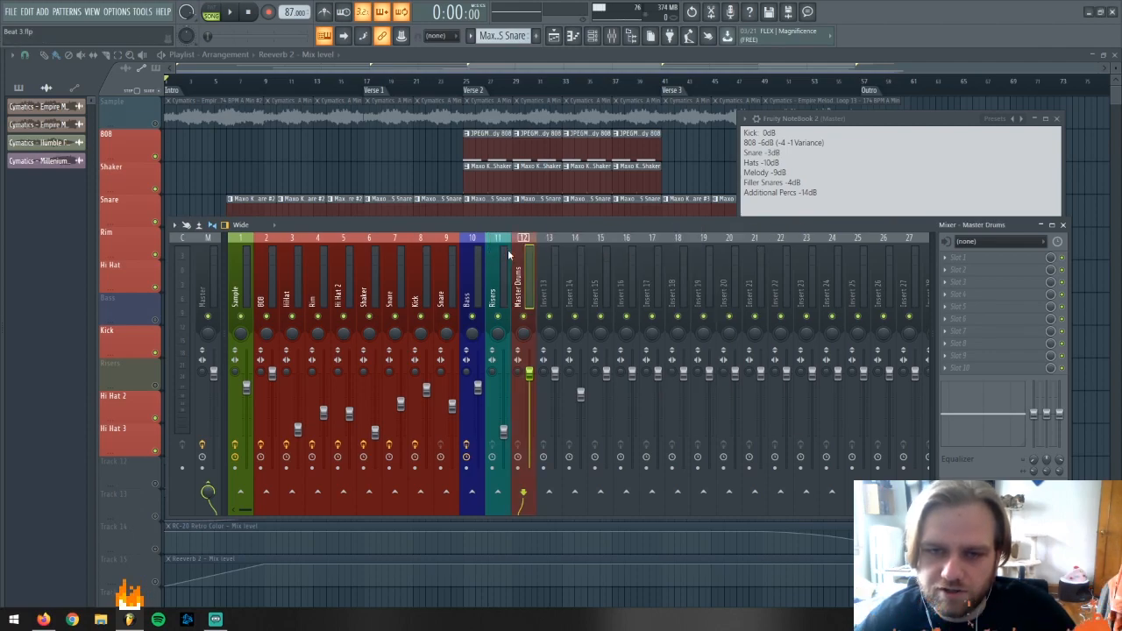
Route the 808, HiHat, Rim and Hi Hat 2 inserts to Master Drums instead of directly to the Master
left_click(268, 283)
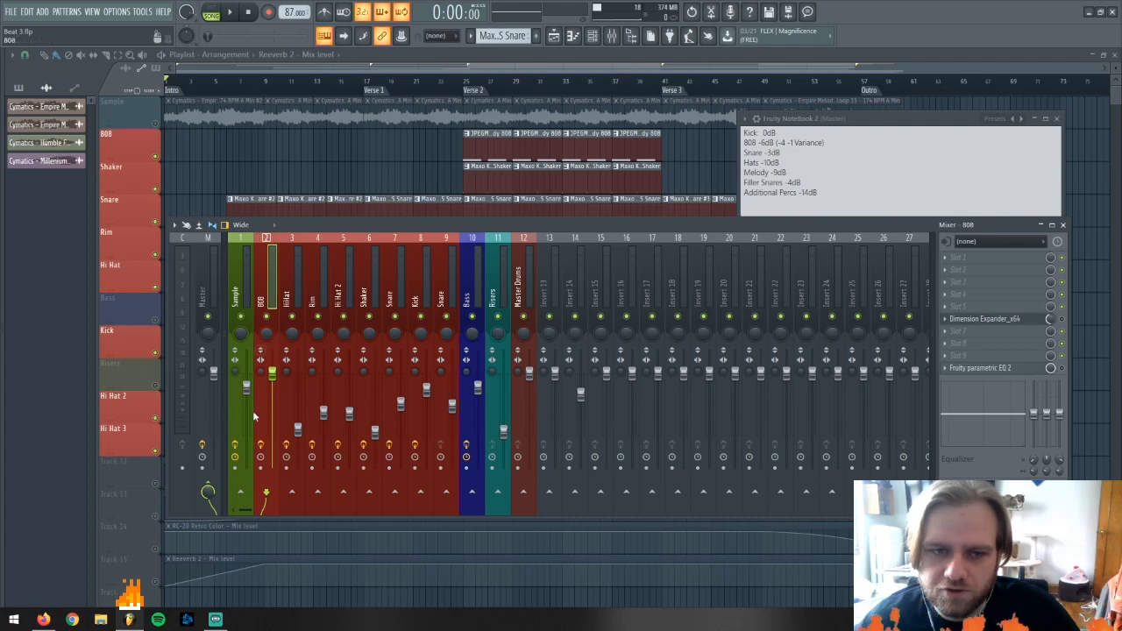
left_click(524, 493)
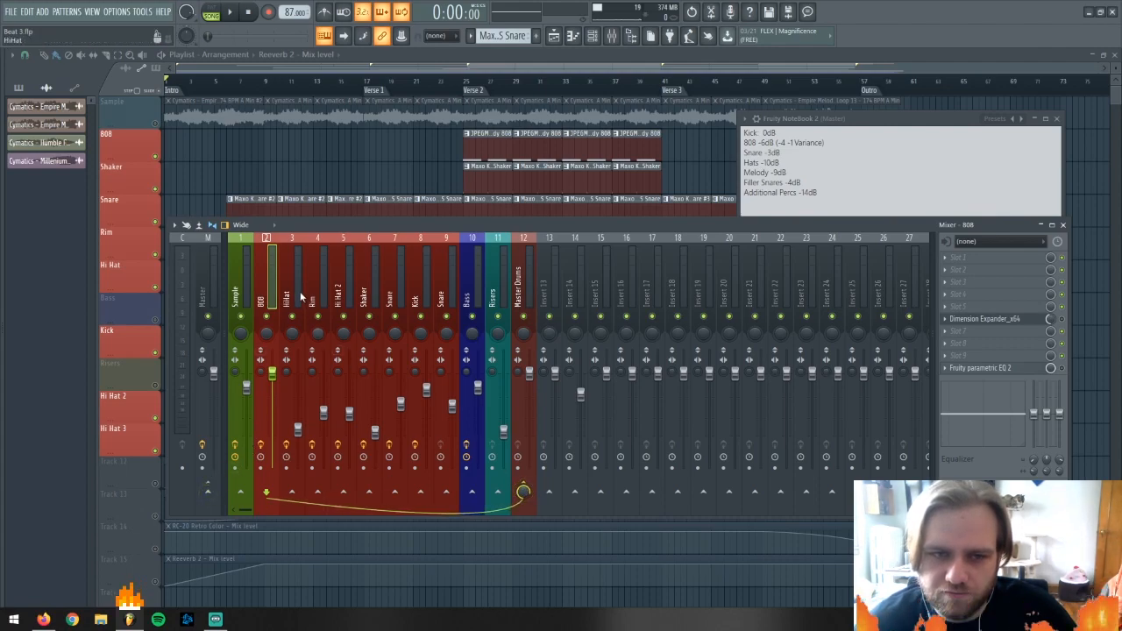
left_click(300, 297)
left_click(209, 492)
left_click(525, 492)
left_click(327, 294)
left_click(210, 491)
left_click(525, 492)
left_click(340, 294)
left_click(209, 492)
left_click(524, 492)
Route the Shaker, Kick and both Snare inserts to Master Drums instead of directly to the Master
left_click(373, 293)
left_click(209, 492)
left_click(524, 493)
left_click(392, 293)
left_click(208, 492)
left_click(524, 492)
left_click(416, 276)
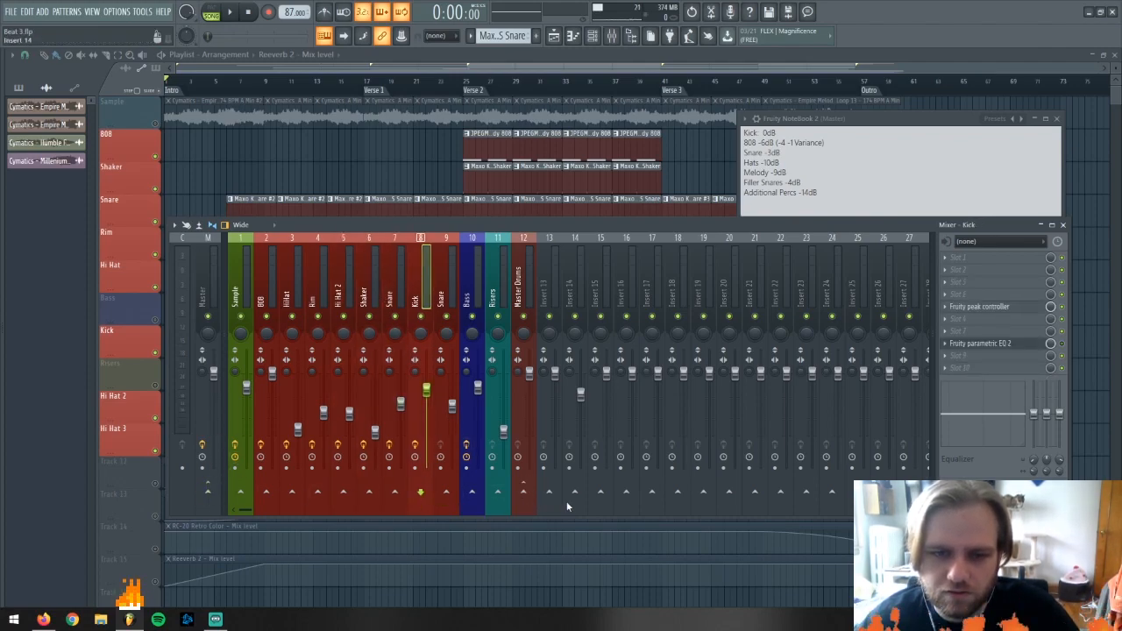
left_click(524, 493)
left_click(441, 294)
left_click(208, 492)
left_click(524, 492)
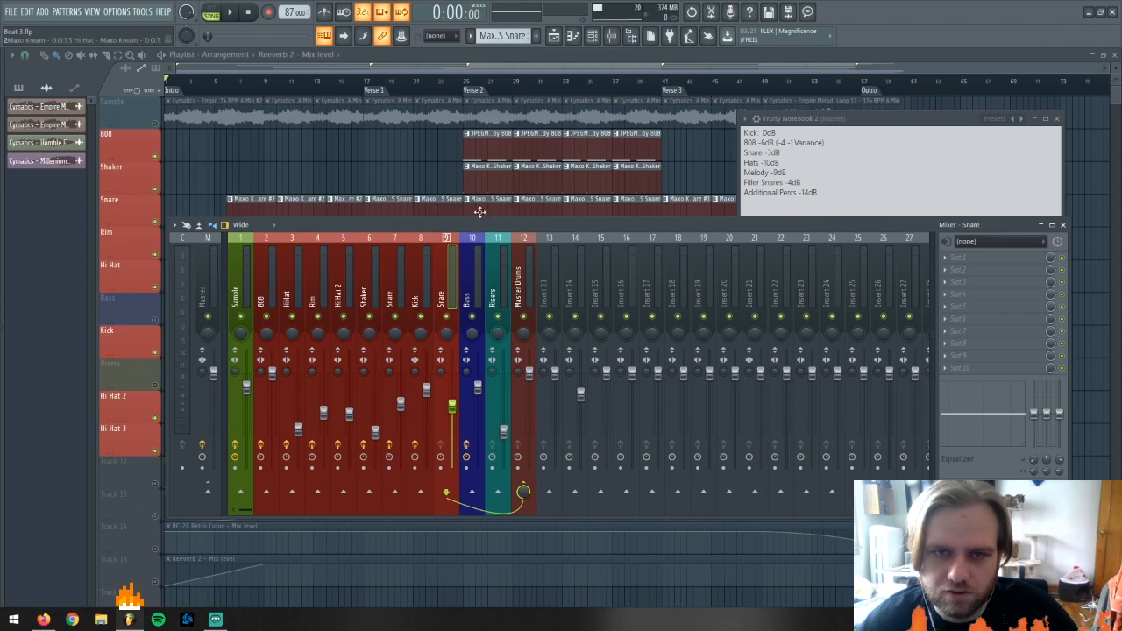
Play the drums from Verse 2 and mute and unmute Master Drums to check the new routing
left_click(465, 85)
left_click(612, 36)
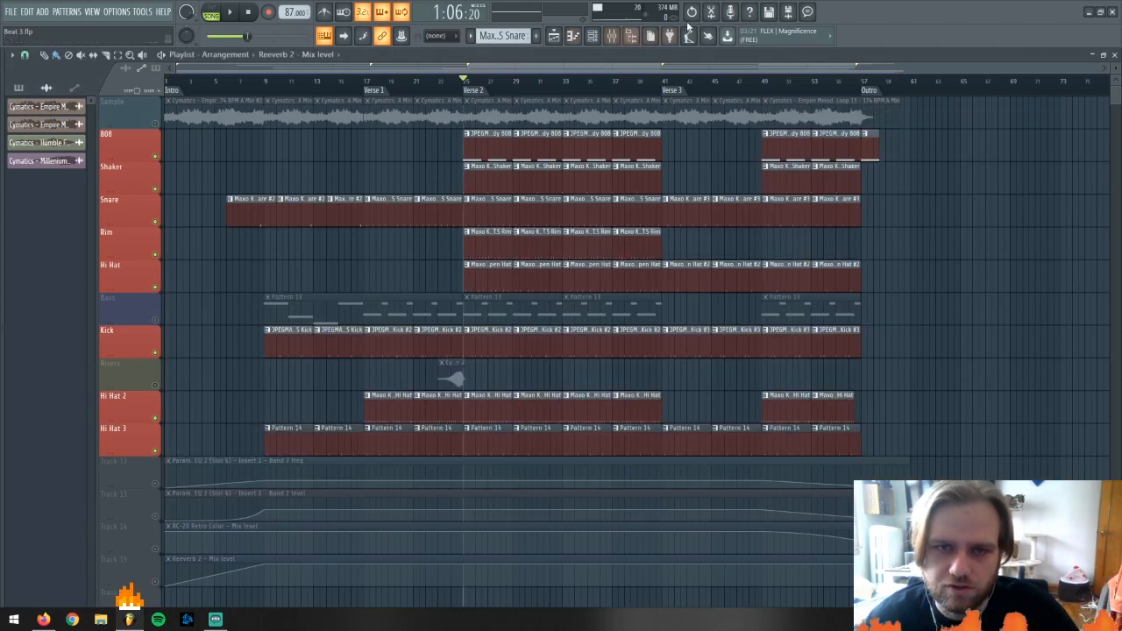
left_click(625, 39)
key("space")
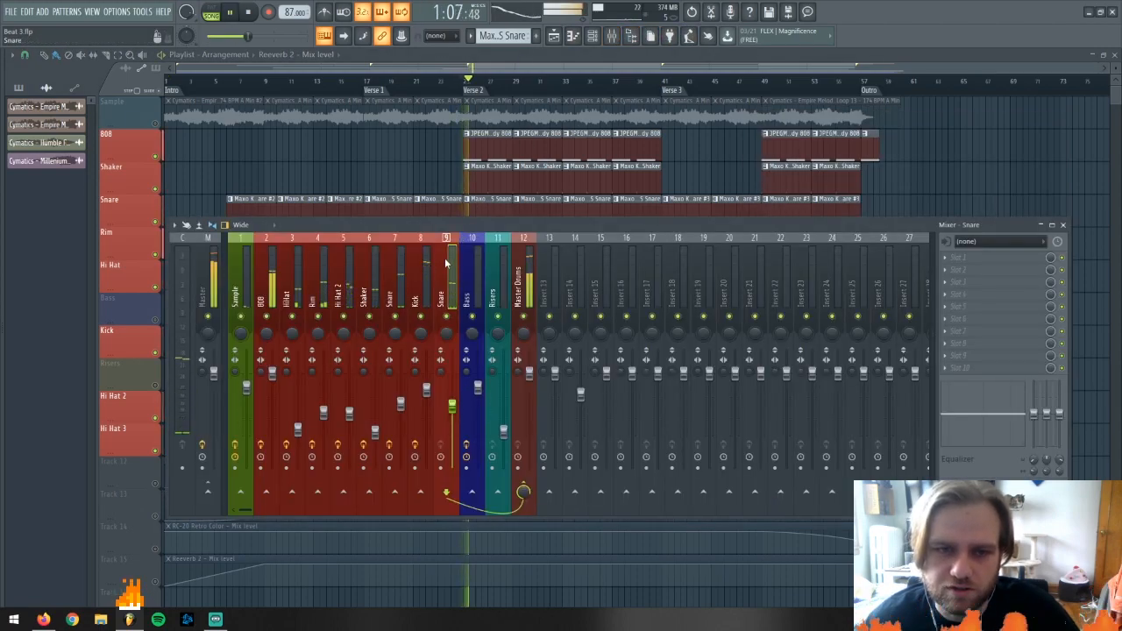
left_click(526, 317)
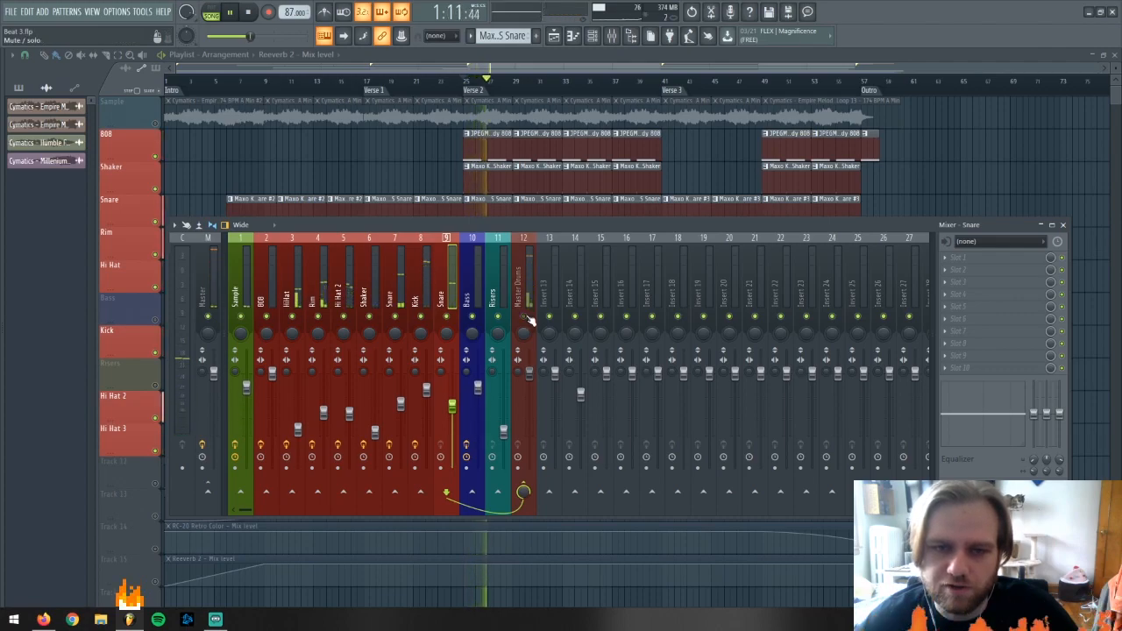
left_click(528, 318)
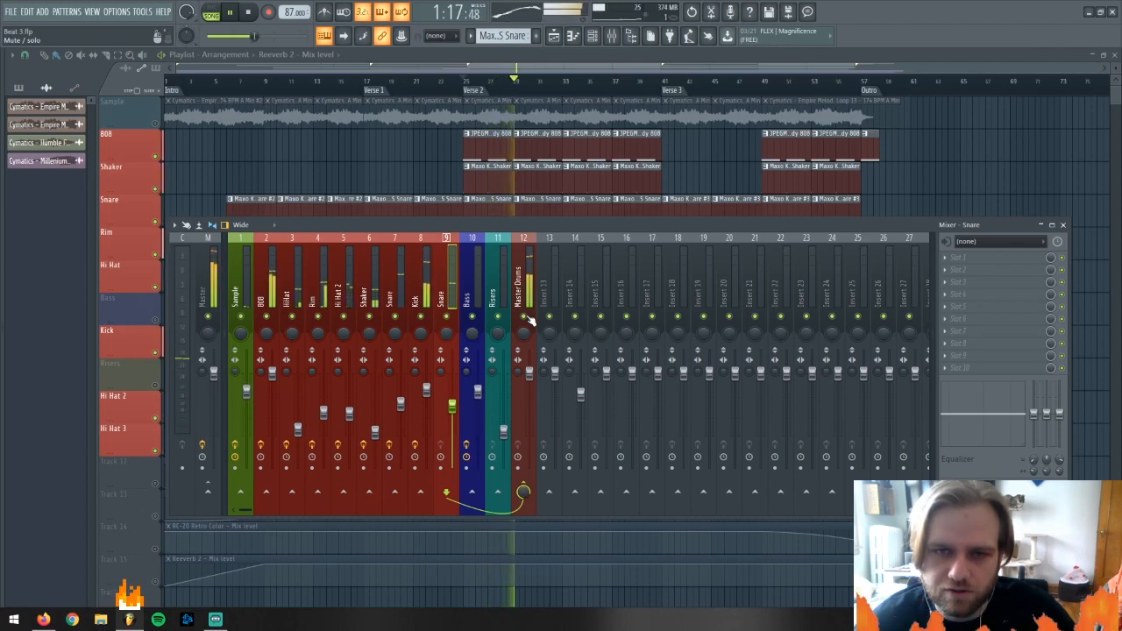
key("space")
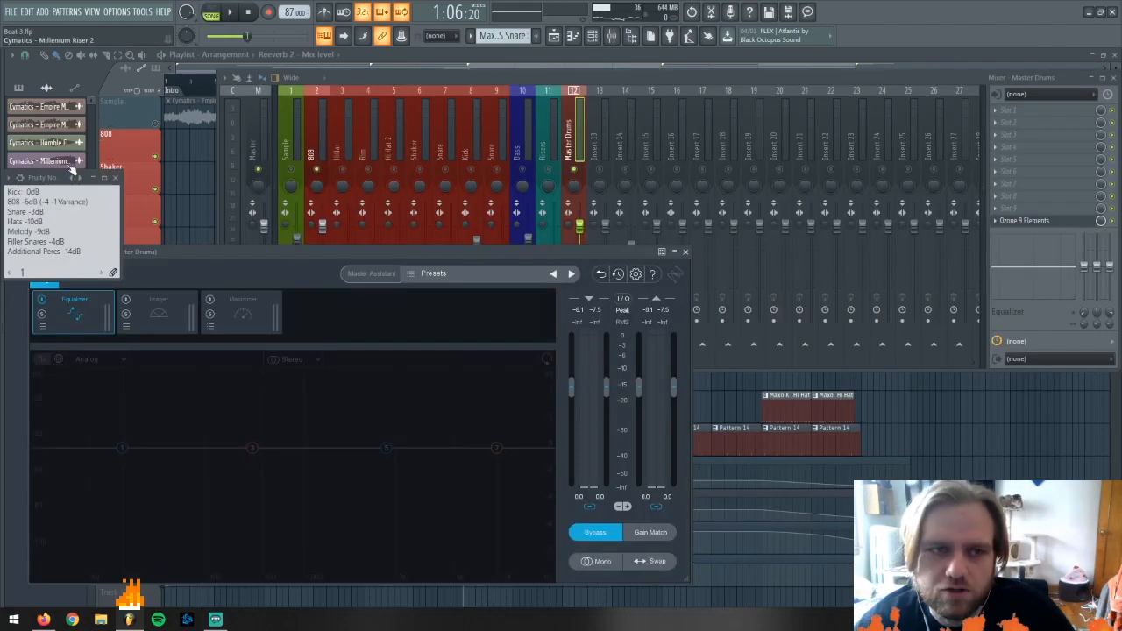
Move the notebook and Ozone 9 Elements windows clear of the mixer meters, and play the soloed 808 with the Master selected
left_click_drag(62, 178, 68, 75)
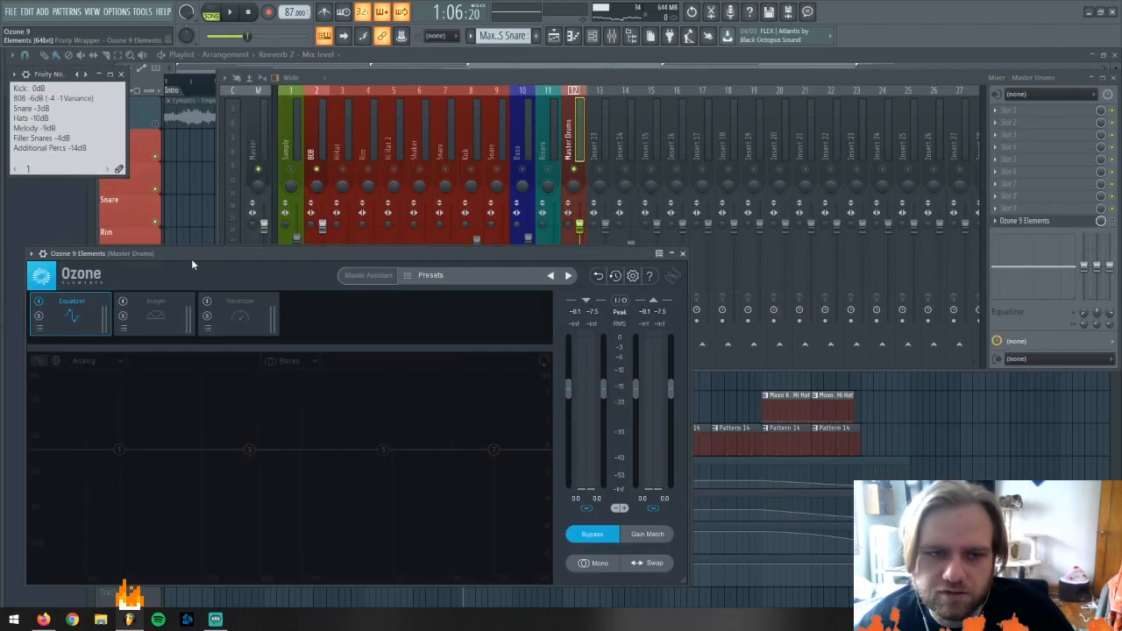
left_click_drag(192, 257, 176, 263)
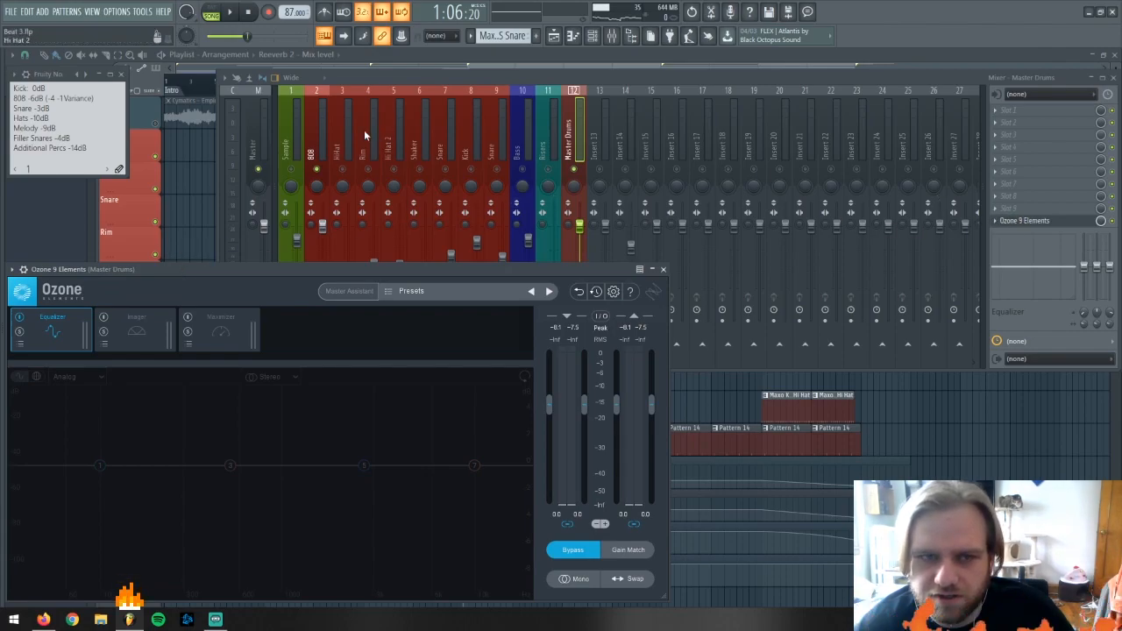
key("space")
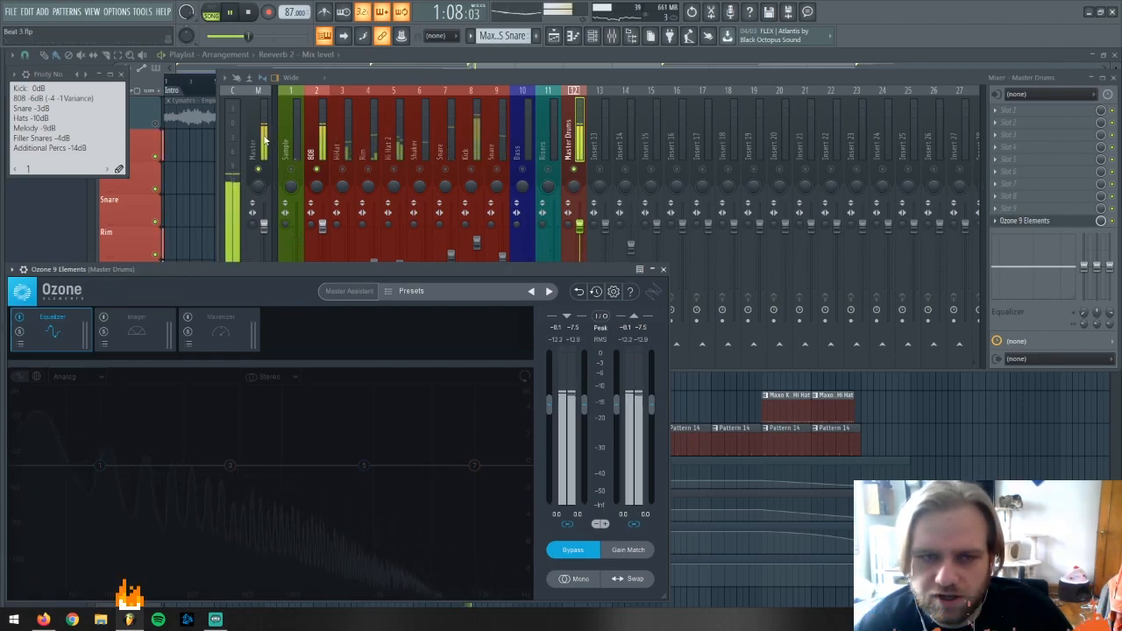
left_click(265, 140)
key("space")
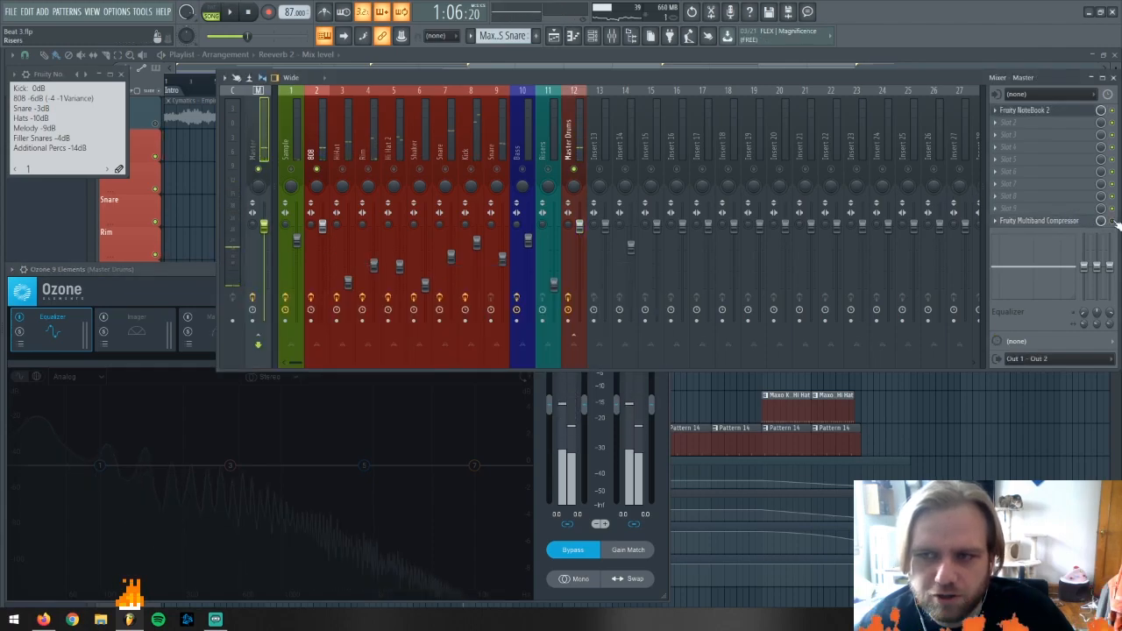
Replay the soloed 808 from Verse 2 several times and examine its peak level on the master meter
key("space")
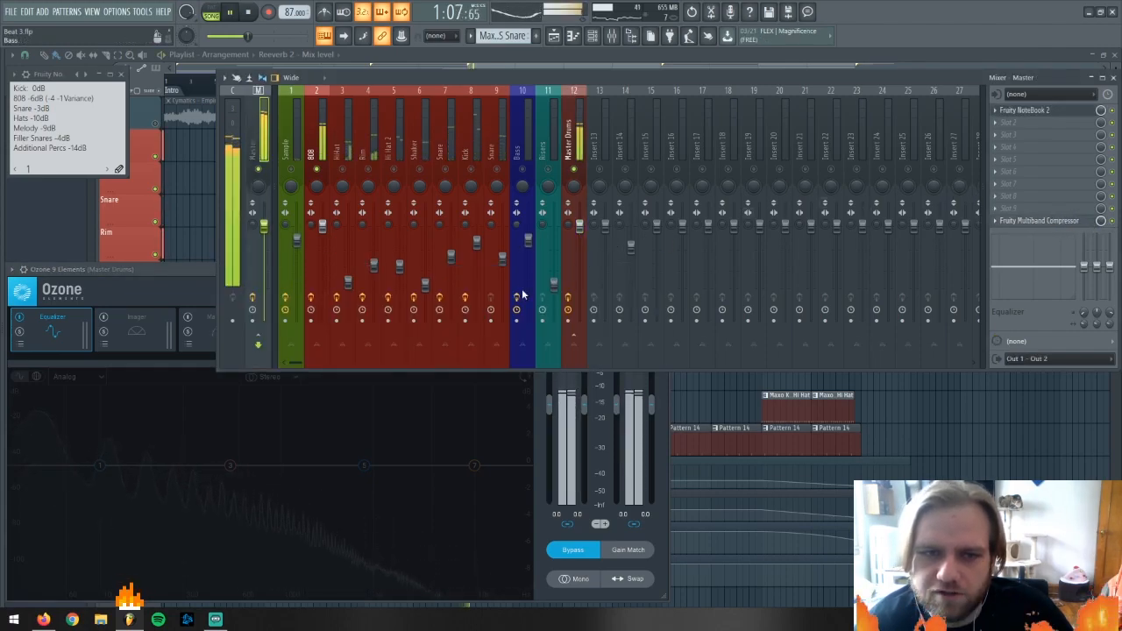
key("space")
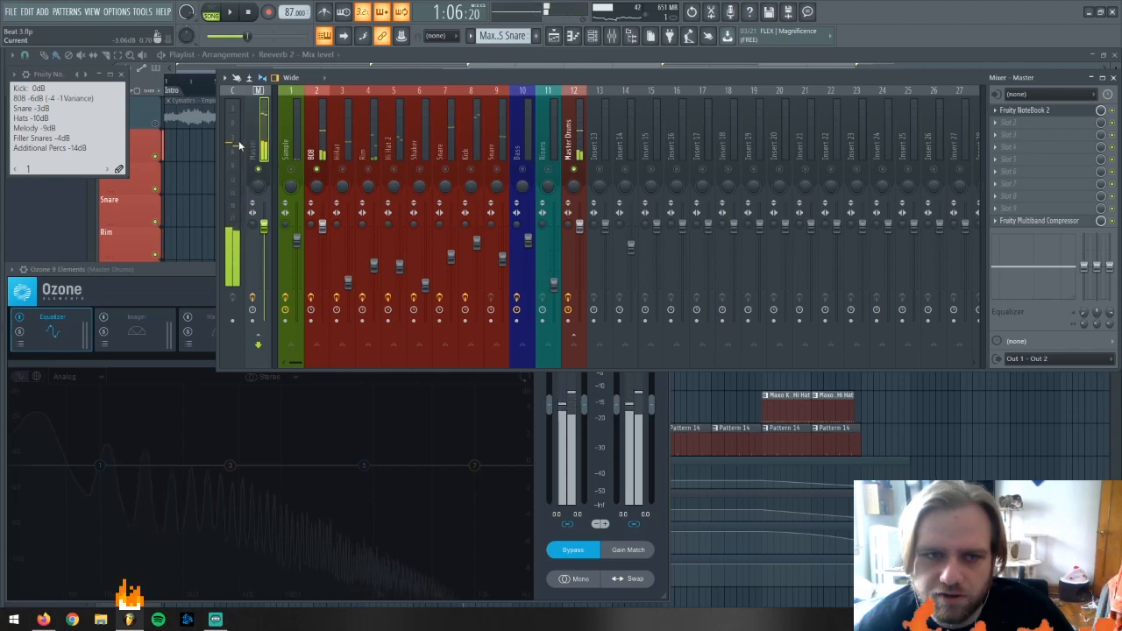
key("space")
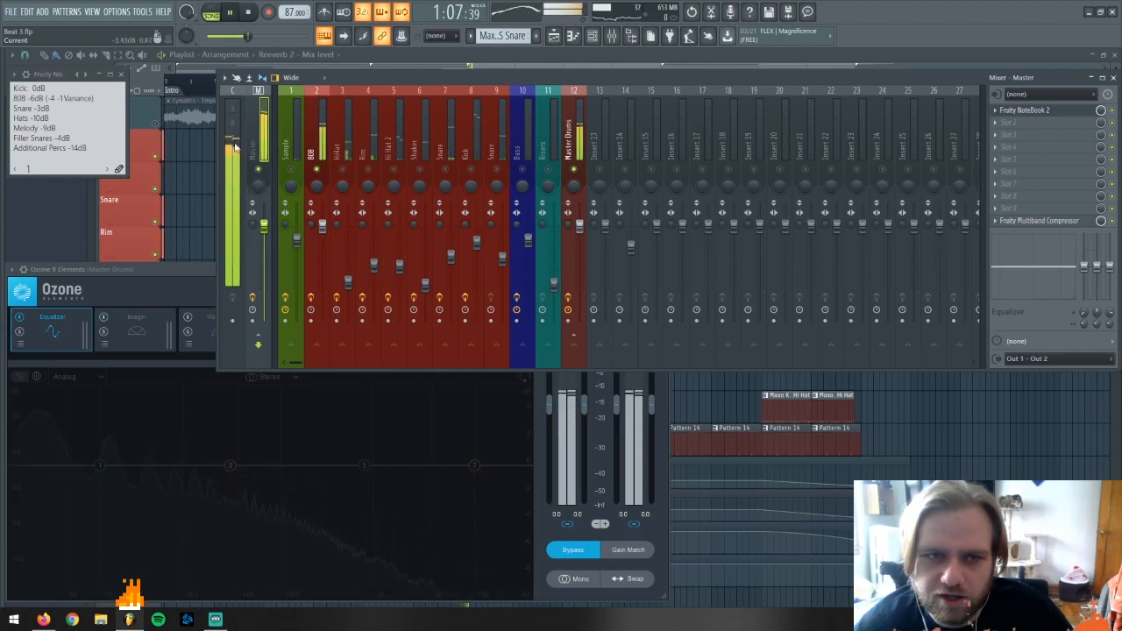
key("space")
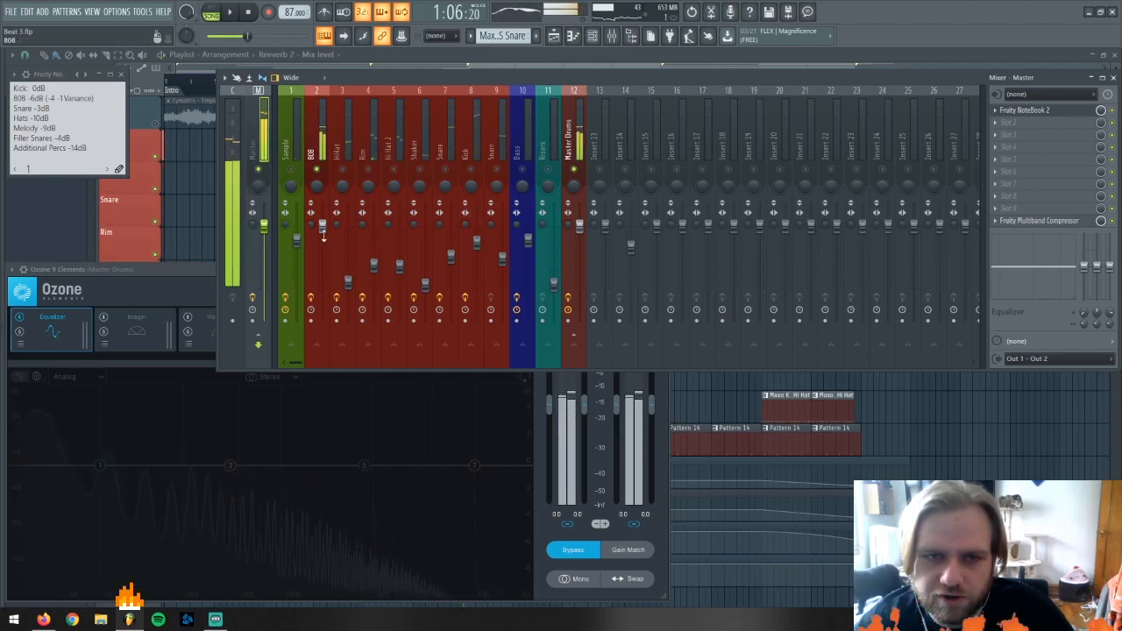
key("space")
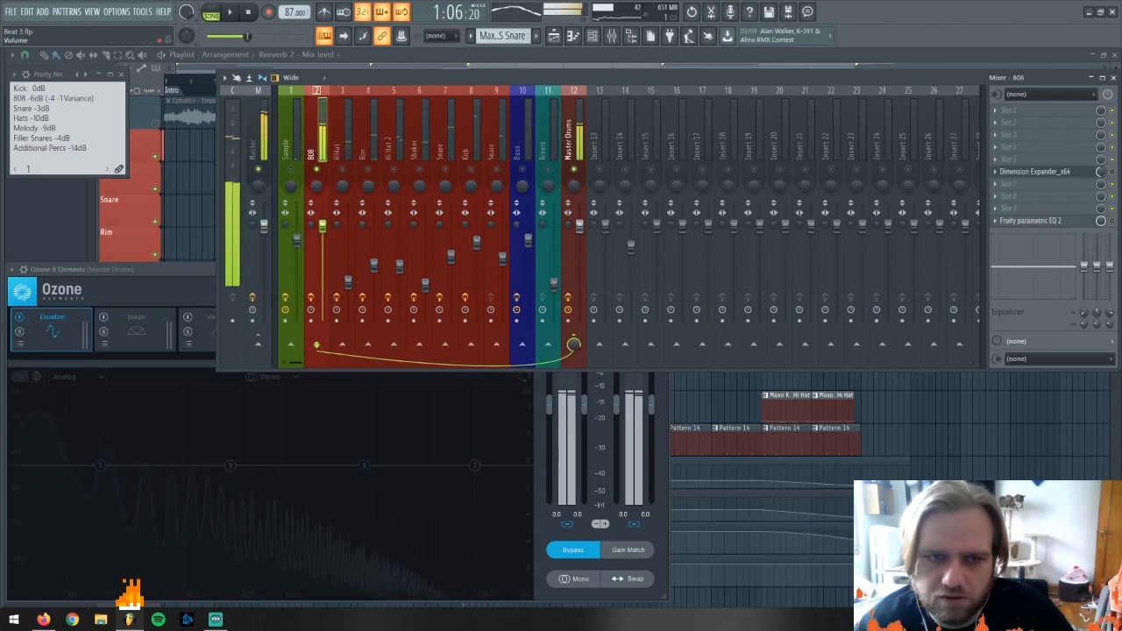
Lower the 808 fader in small stages towards its listed -6 dB target, replaying it and checking the master meter between changes
key("space")
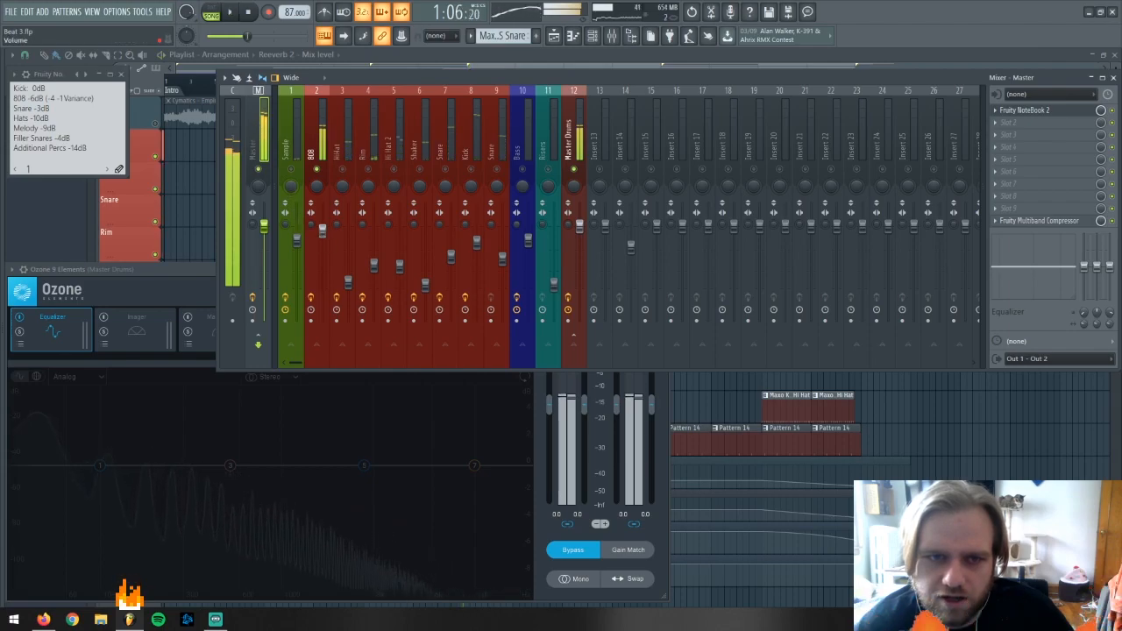
left_click(322, 237)
left_click(258, 158)
key("space")
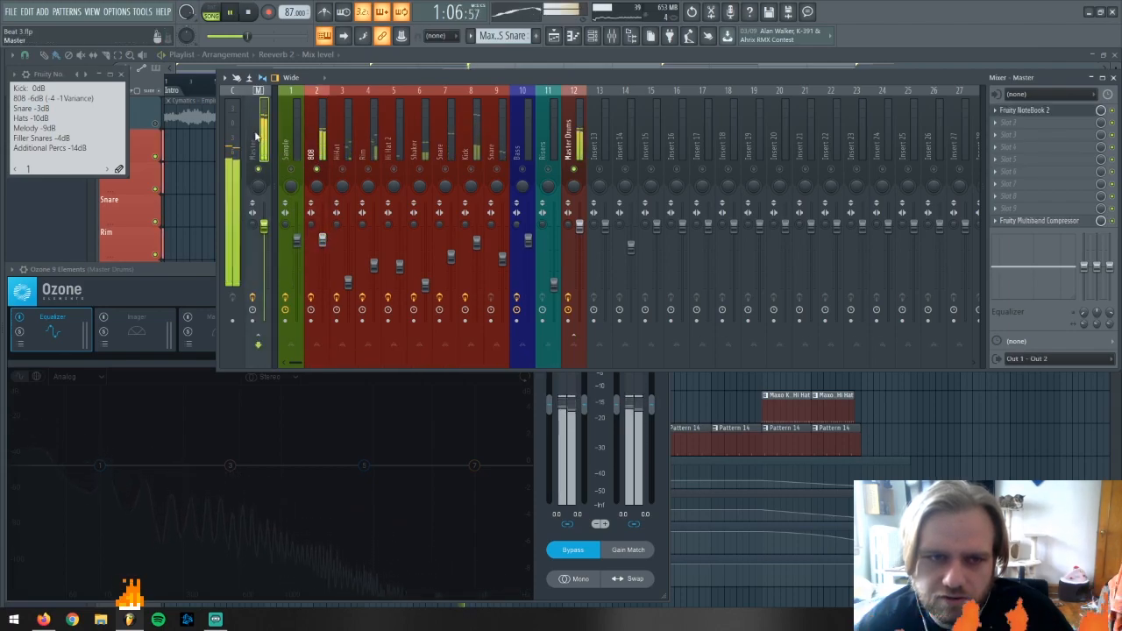
left_click(323, 242)
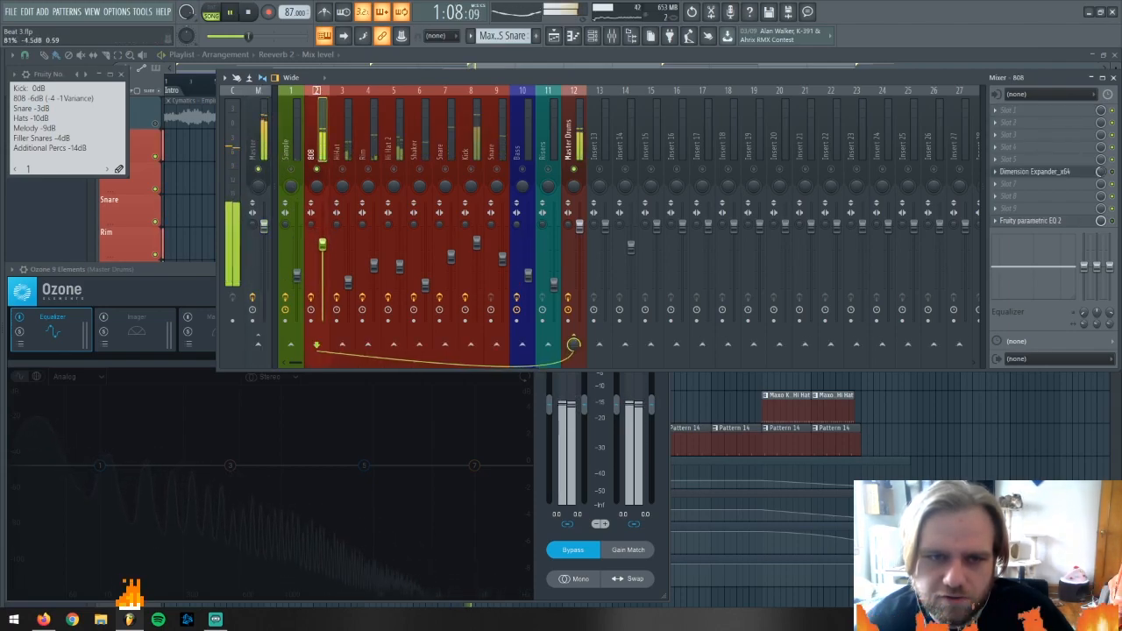
left_click(267, 141)
key("space")
key("space")
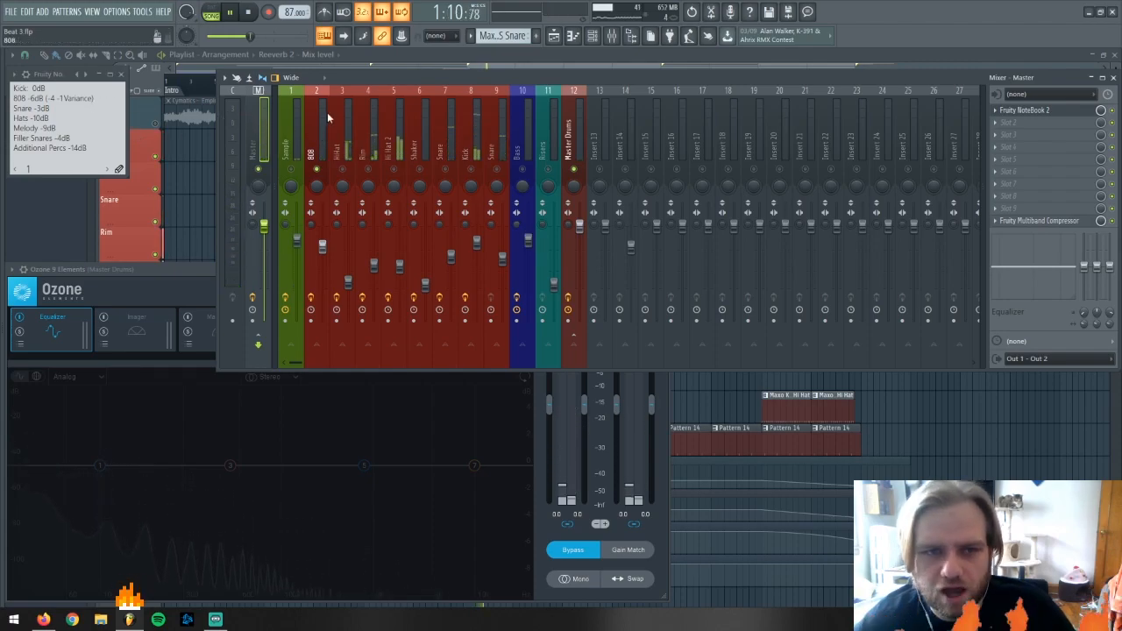
key("space")
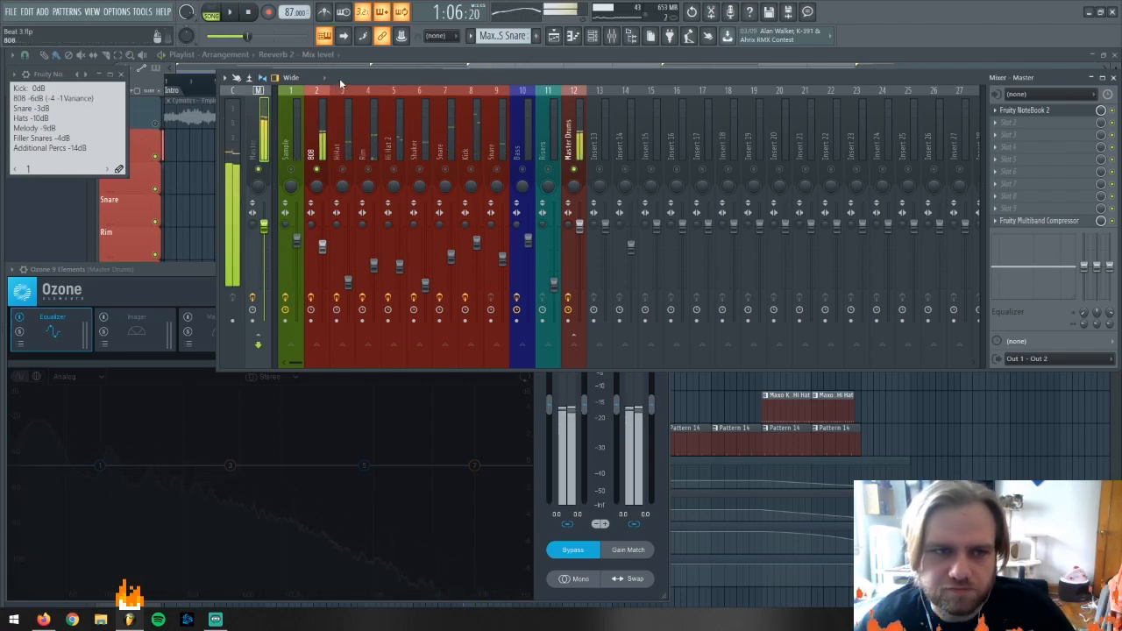
left_click(251, 12)
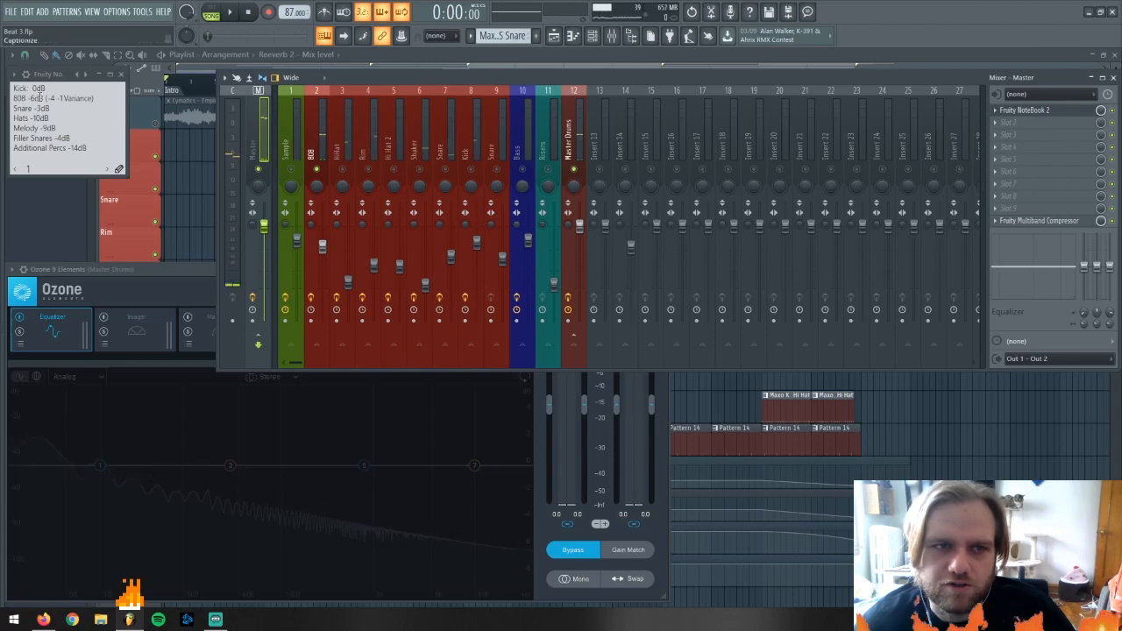
Solo the first Snare insert, play it from the start of Verse 2, and monitor its peak level on the Master
left_click(444, 143)
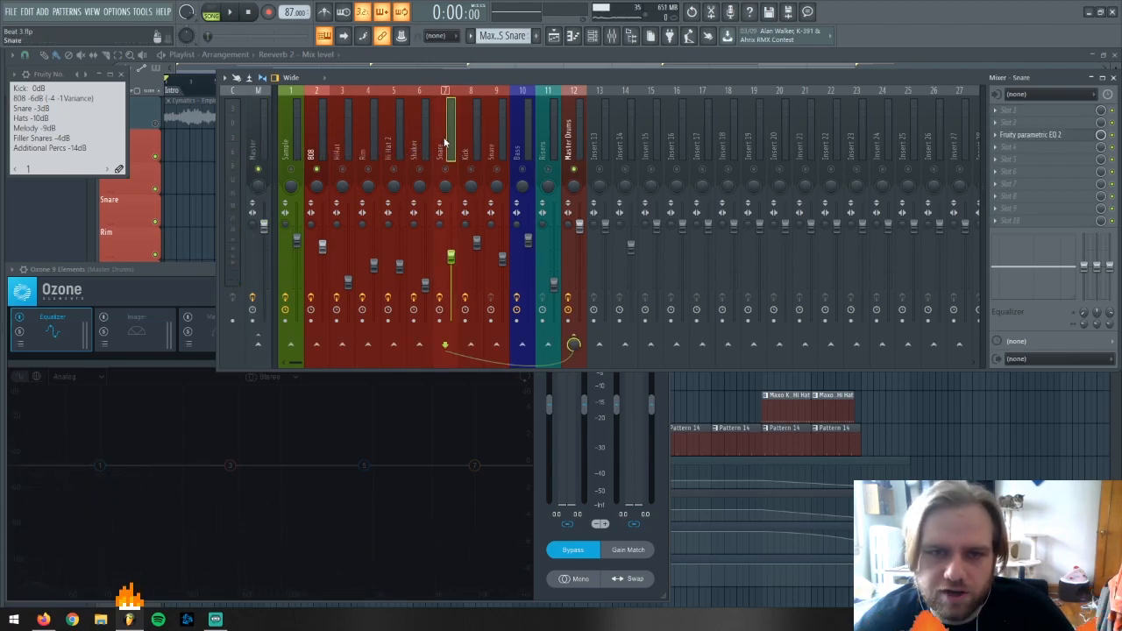
key("space")
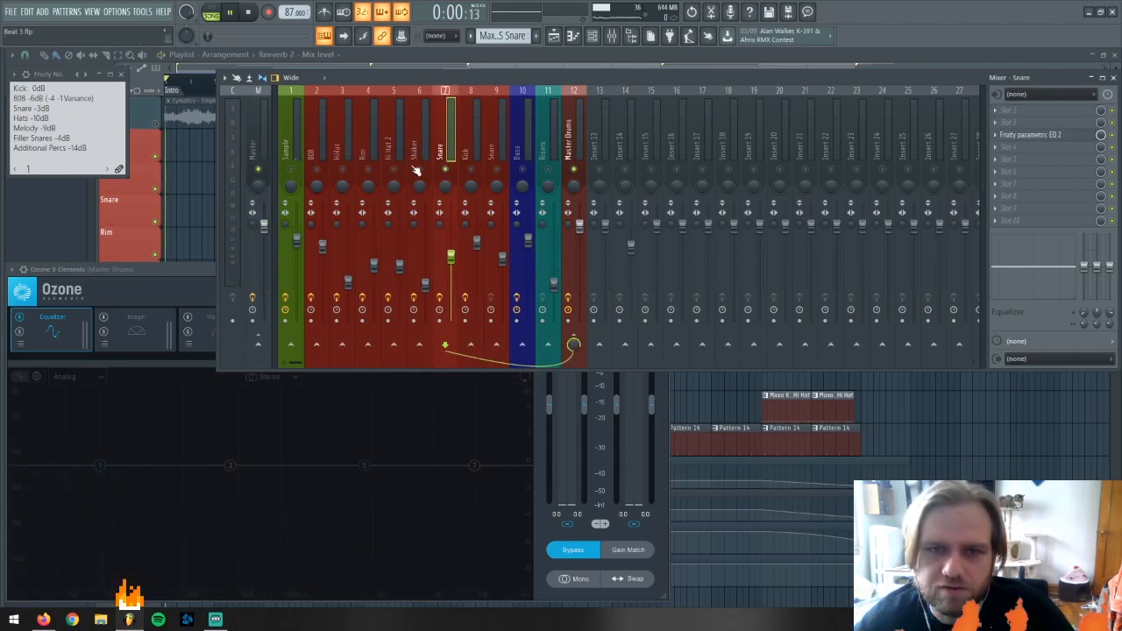
key("F9")
key("space")
left_click(469, 90)
key("space")
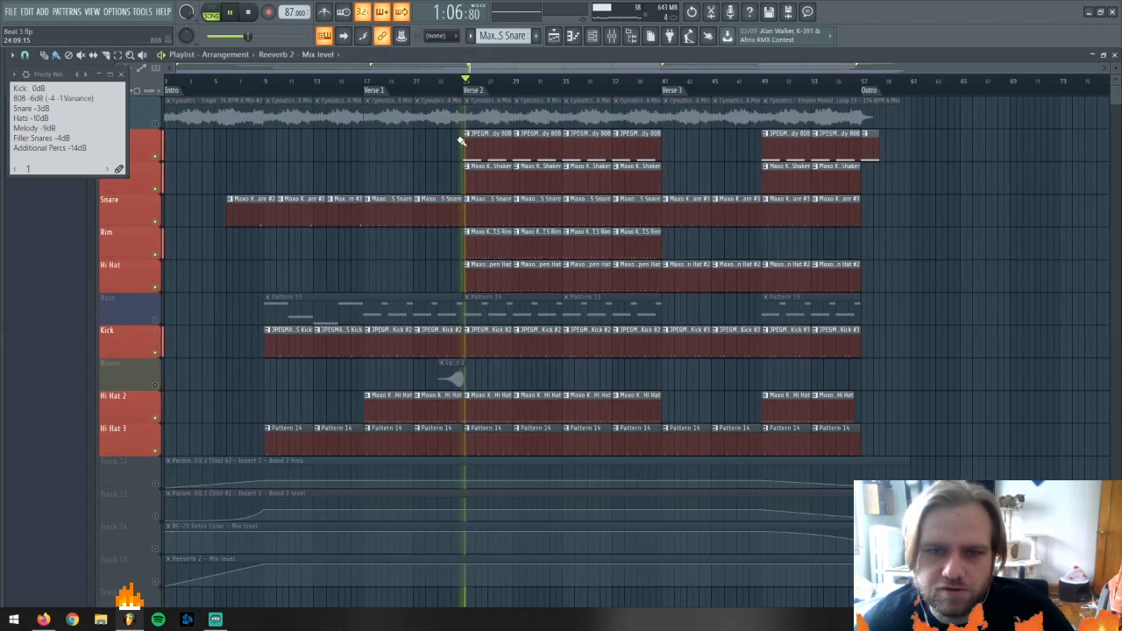
left_click(611, 36)
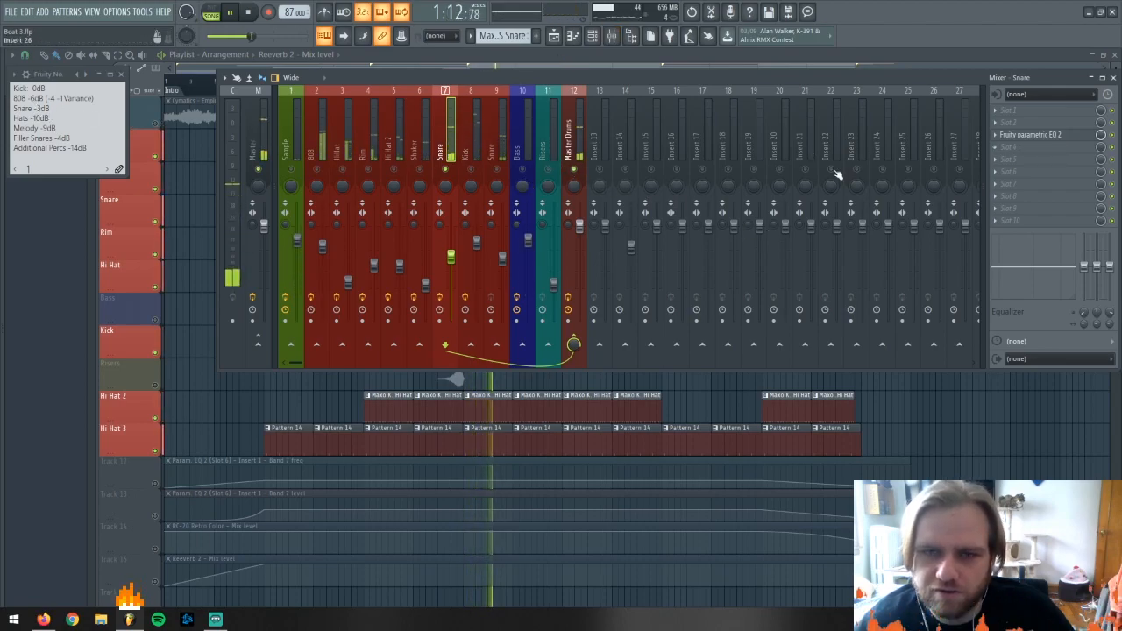
left_click(257, 138)
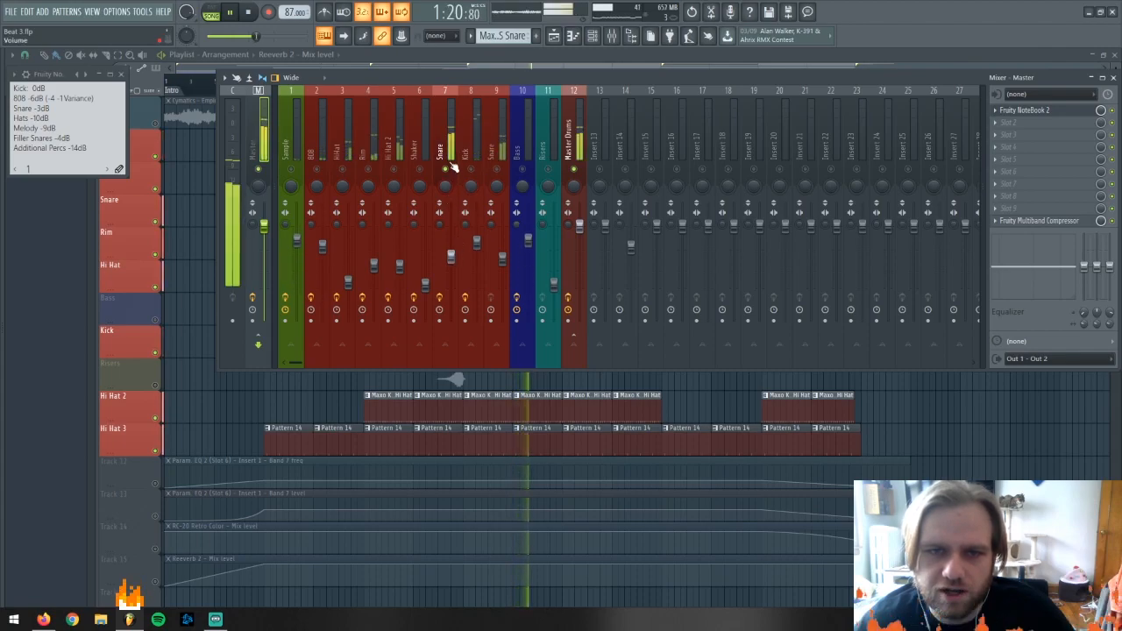
Open the Snare insert's Fruity parametric EQ 2 and adjust the level of its high-frequency band down and back up
left_click(452, 255)
left_click(1019, 124)
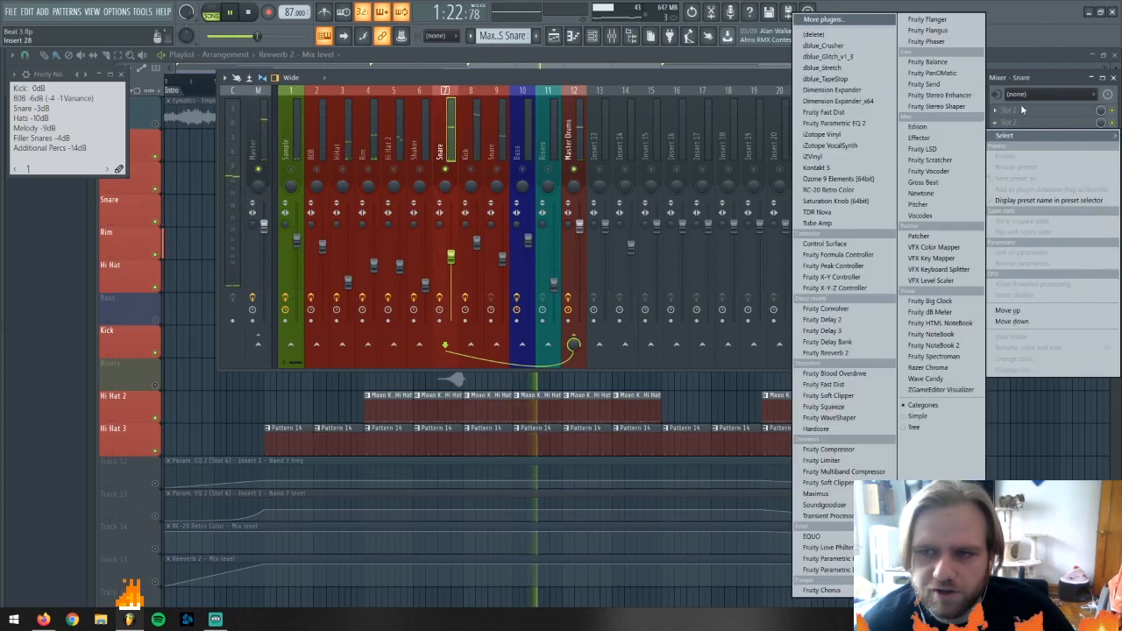
left_click(1017, 78)
left_click(1030, 135)
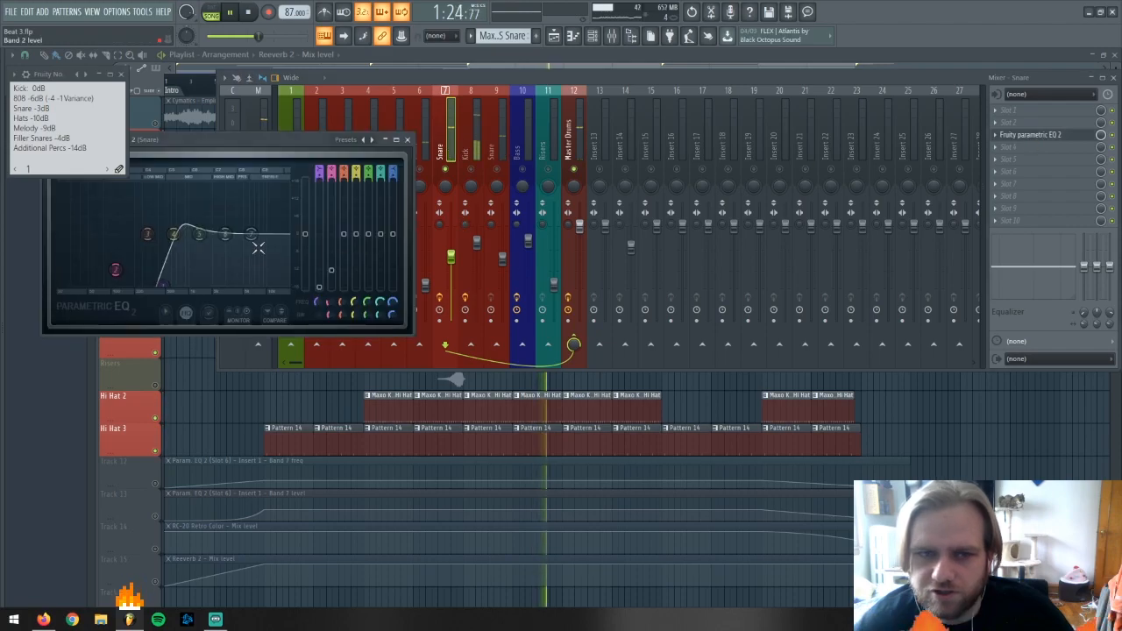
left_click_drag(250, 241, 238, 255)
left_click_drag(237, 252, 246, 242)
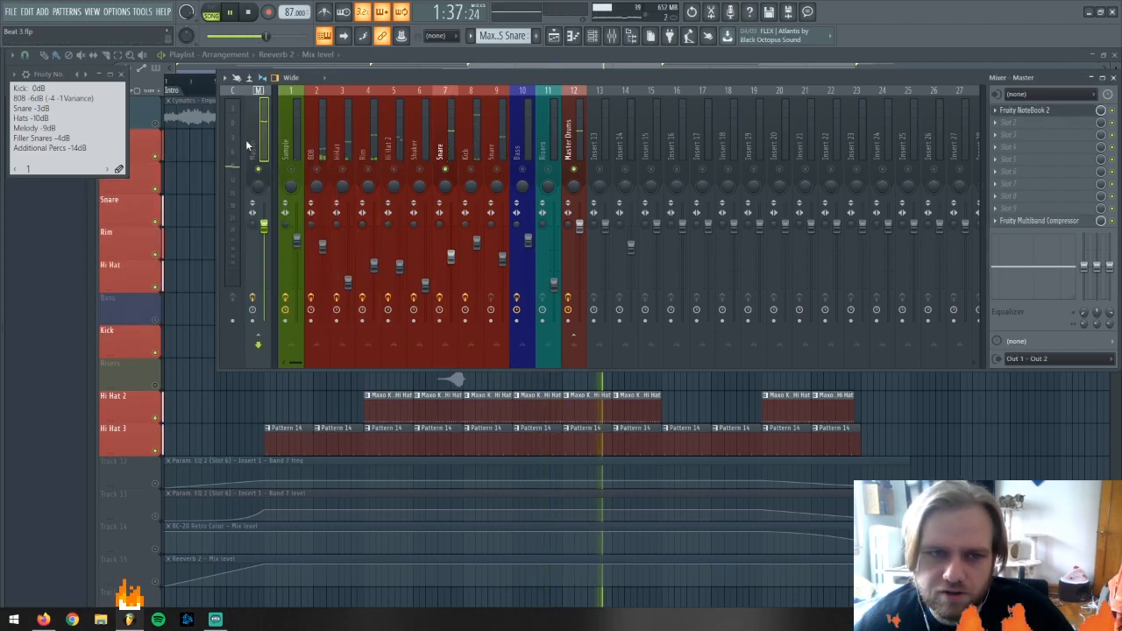
Raise the Snare fader to about -2.6 dB, comparing its peak on the master meter with the -3 dB target
left_click_drag(451, 257, 454, 243)
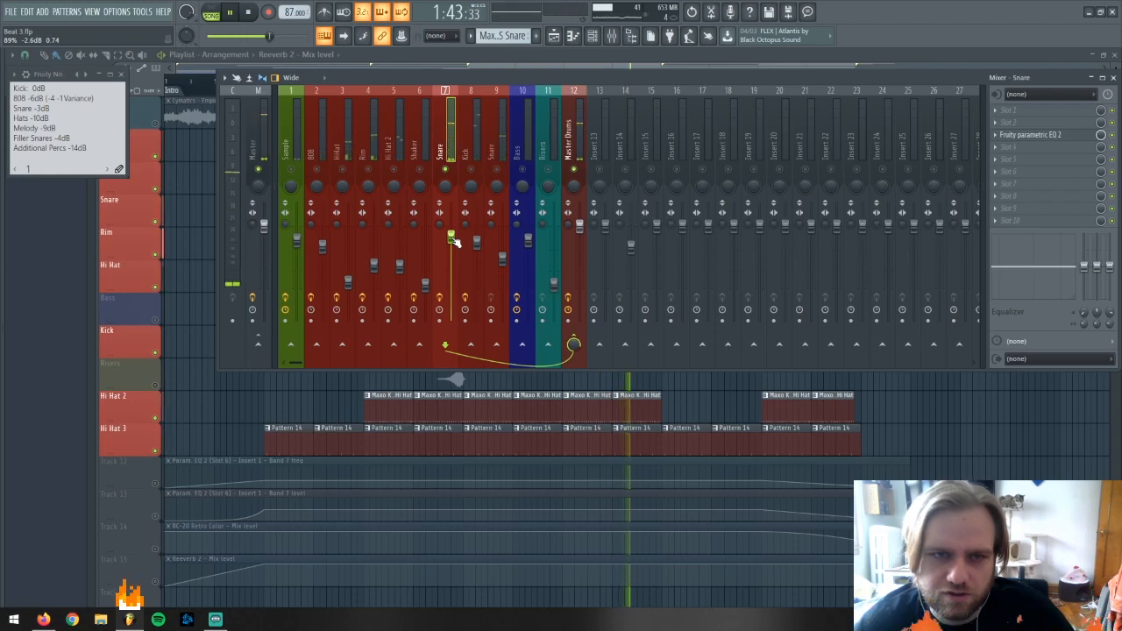
left_click(259, 145)
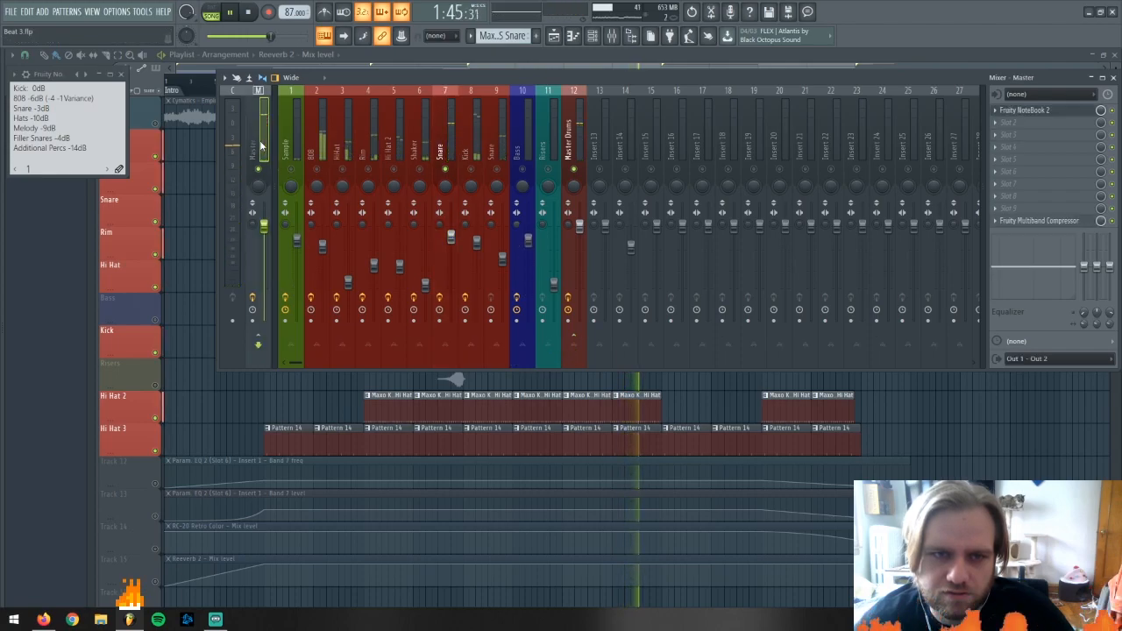
left_click(450, 238)
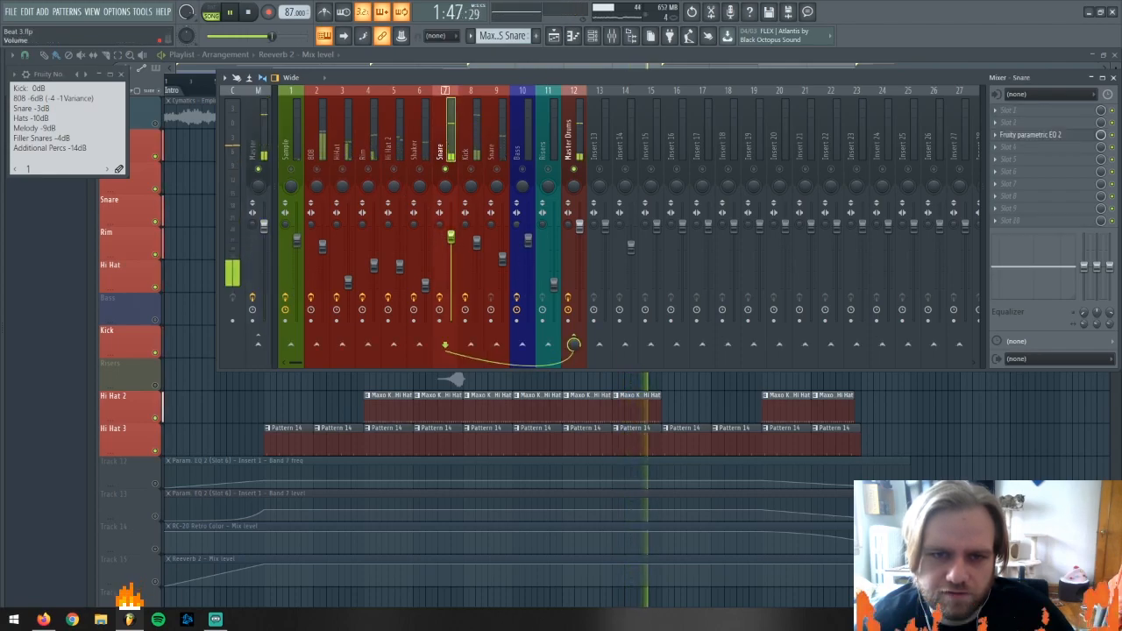
left_click(260, 130)
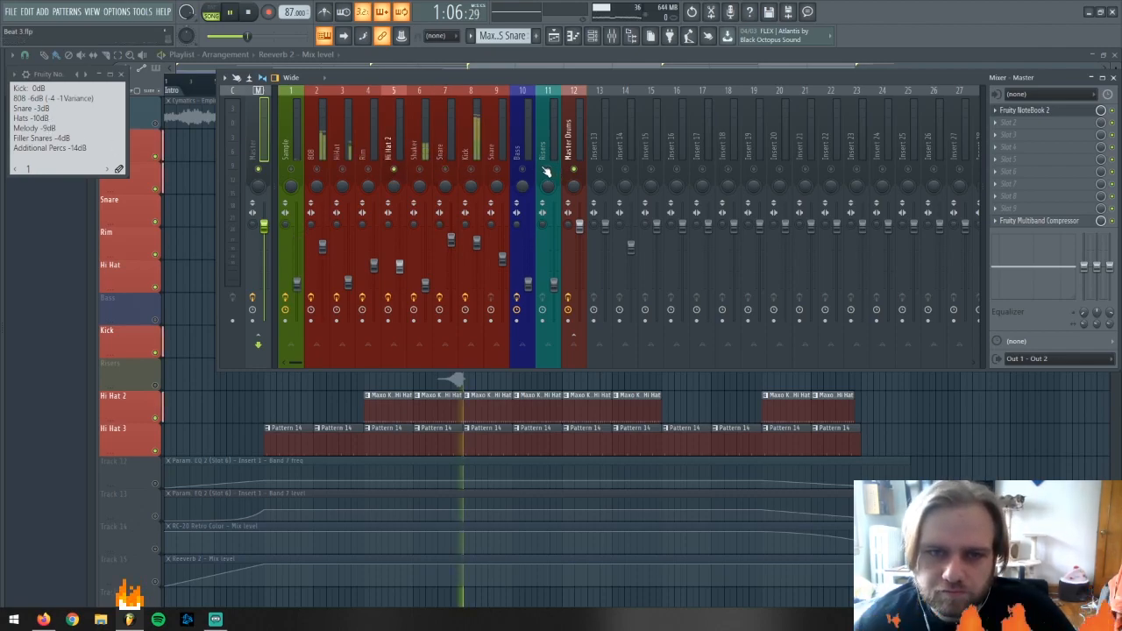
Isolate the HiHat insert in solo and raise its fader slightly, replaying from Verse 2 with the Master selected
key("space")
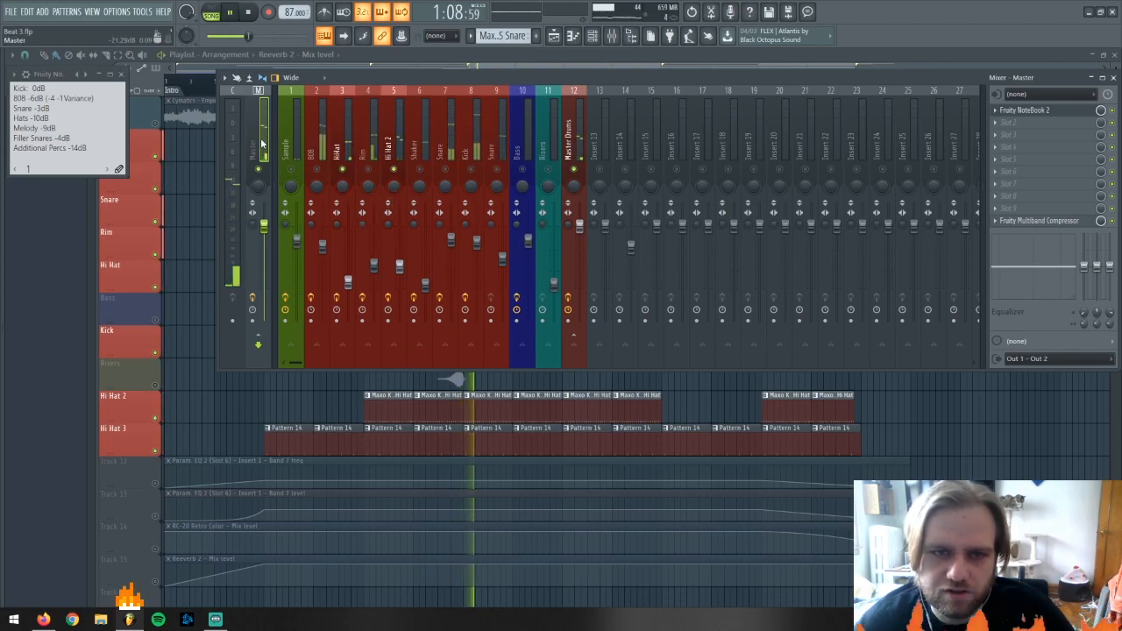
left_click(338, 149)
left_click(279, 144)
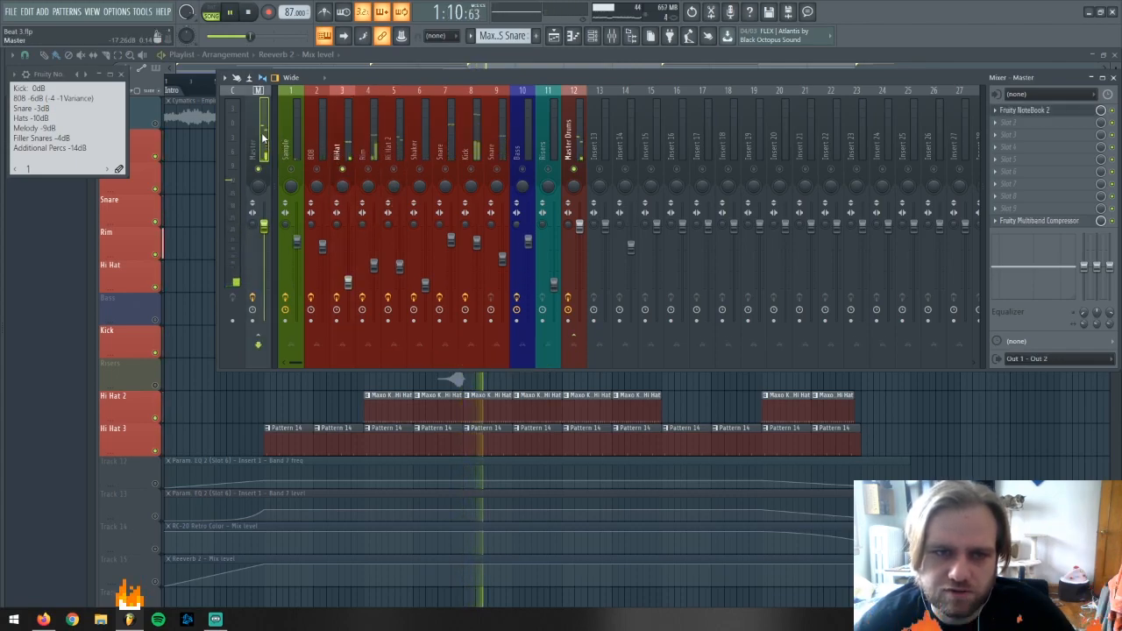
key("space")
left_click(348, 282)
key("space")
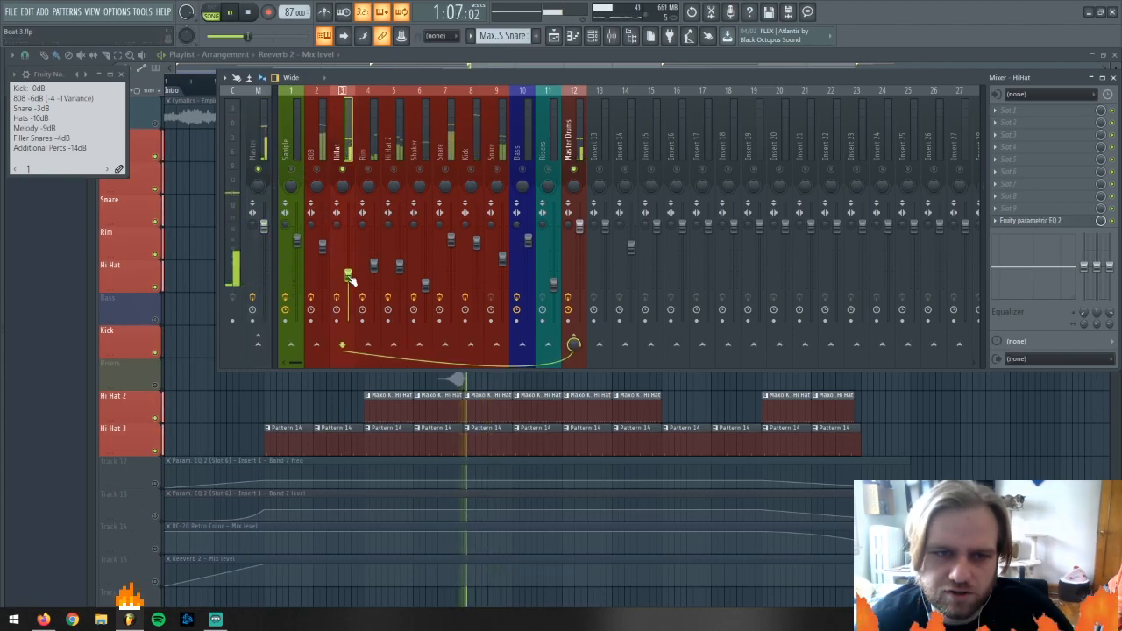
left_click(259, 219)
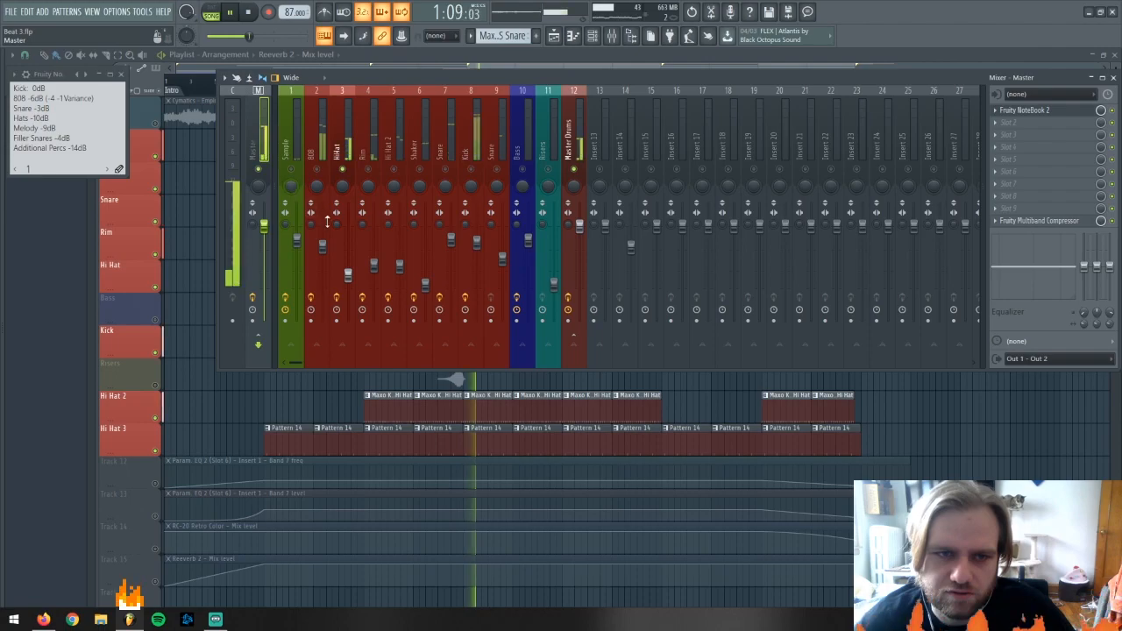
Raise the HiHat fader to -11.2 dB, nudge it slightly down, and replay to compare its peak with the -10 dB hats target
left_click(348, 270)
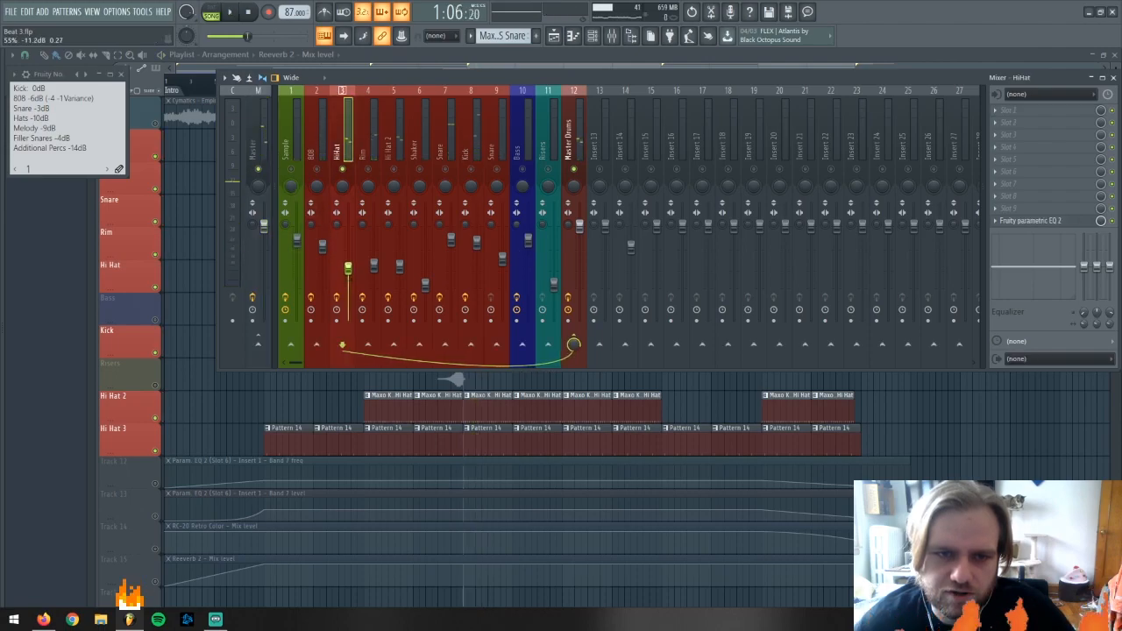
left_click(265, 136)
key("space")
key("space")
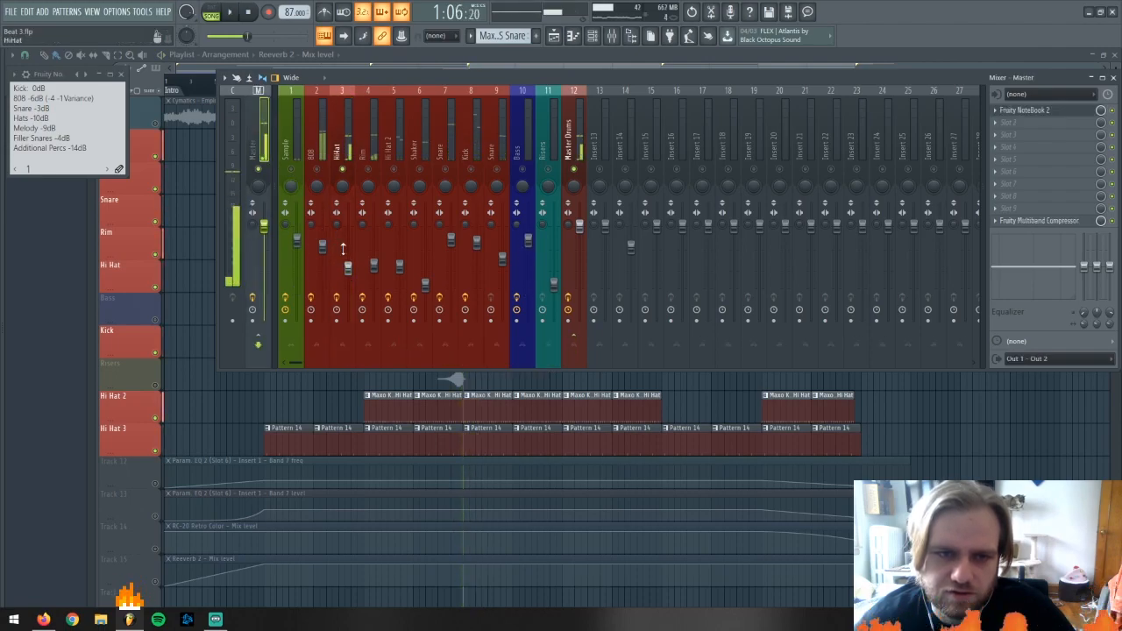
left_click(349, 269)
left_click(260, 149)
key("space")
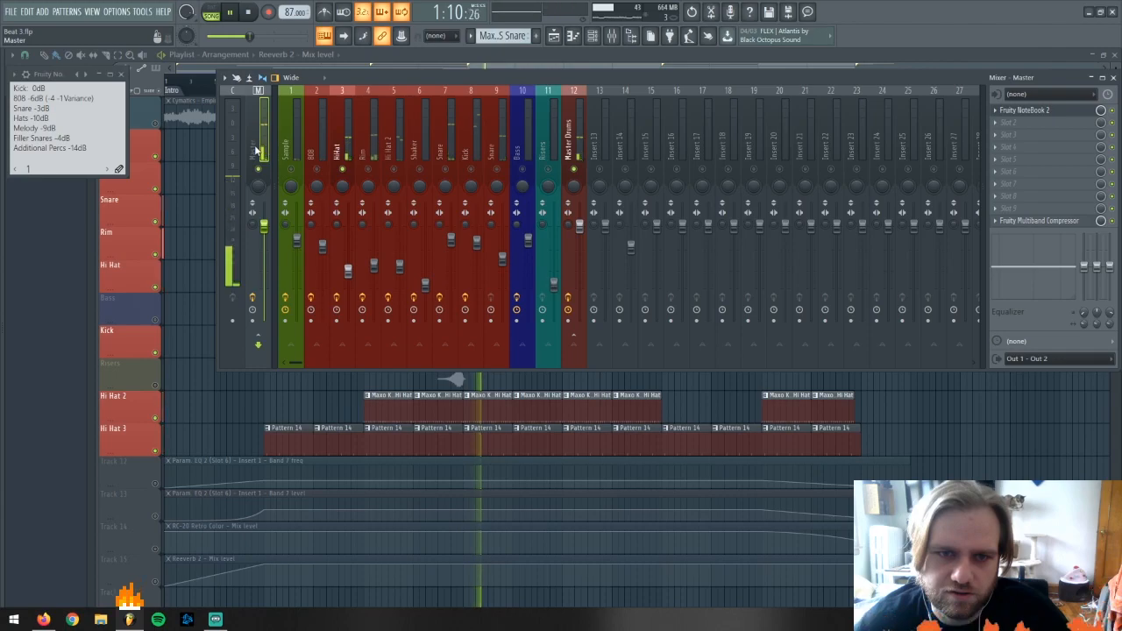
key("space")
key("space")
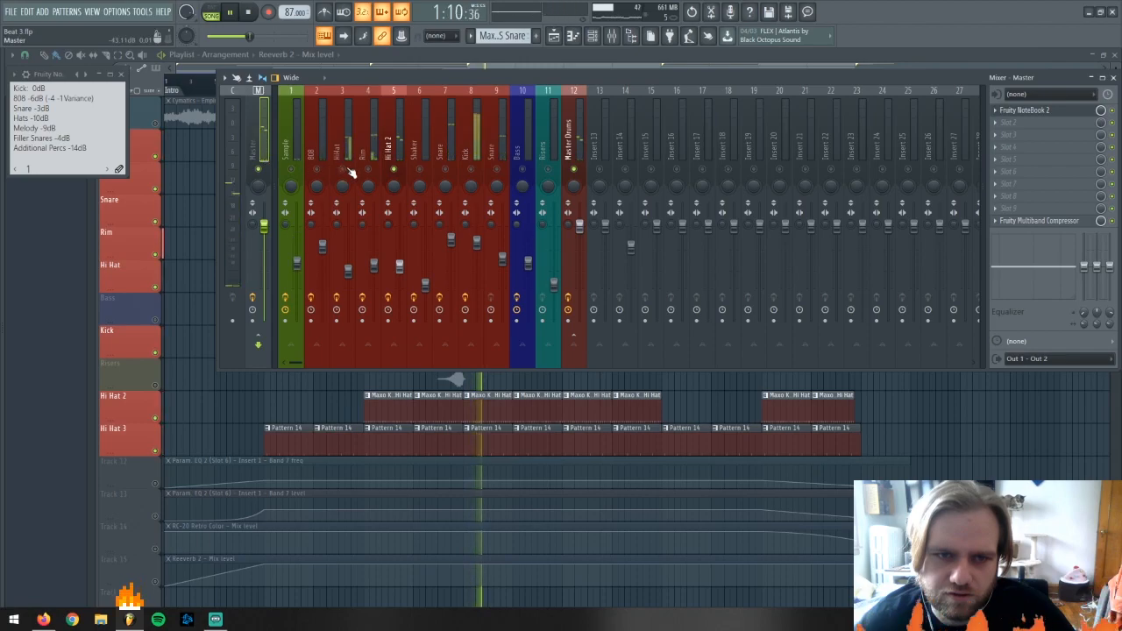
In Hi Hat 2's Fruity parametric EQ 2, move the low cut slightly lower and reduce the high shelf at about 9337 Hz
left_click(1002, 210)
left_click(834, 122)
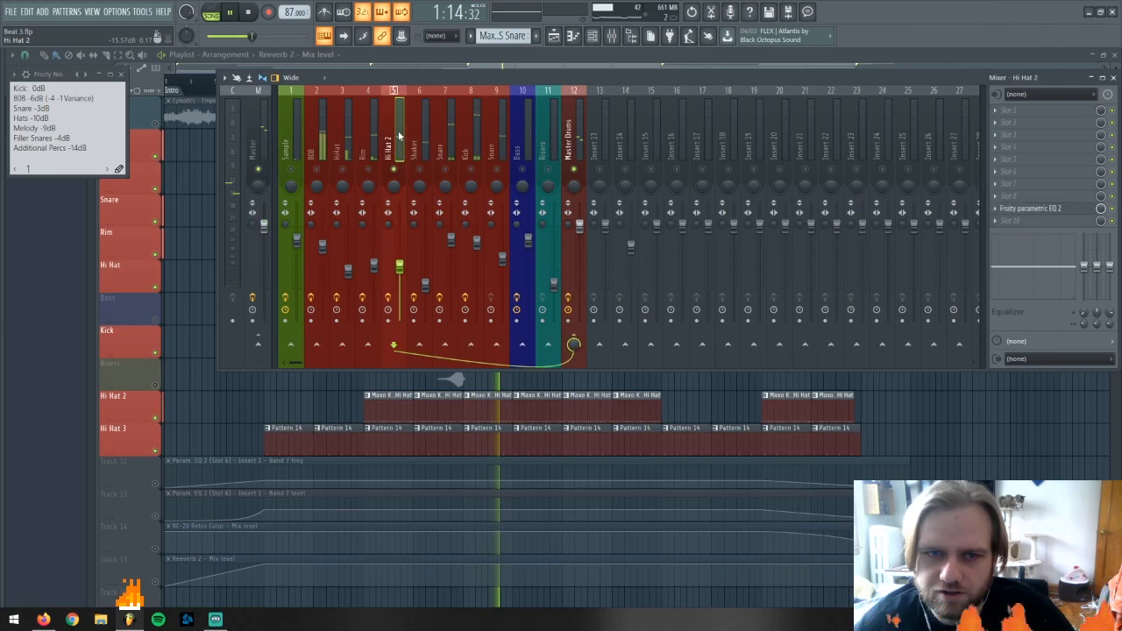
left_click(1030, 209)
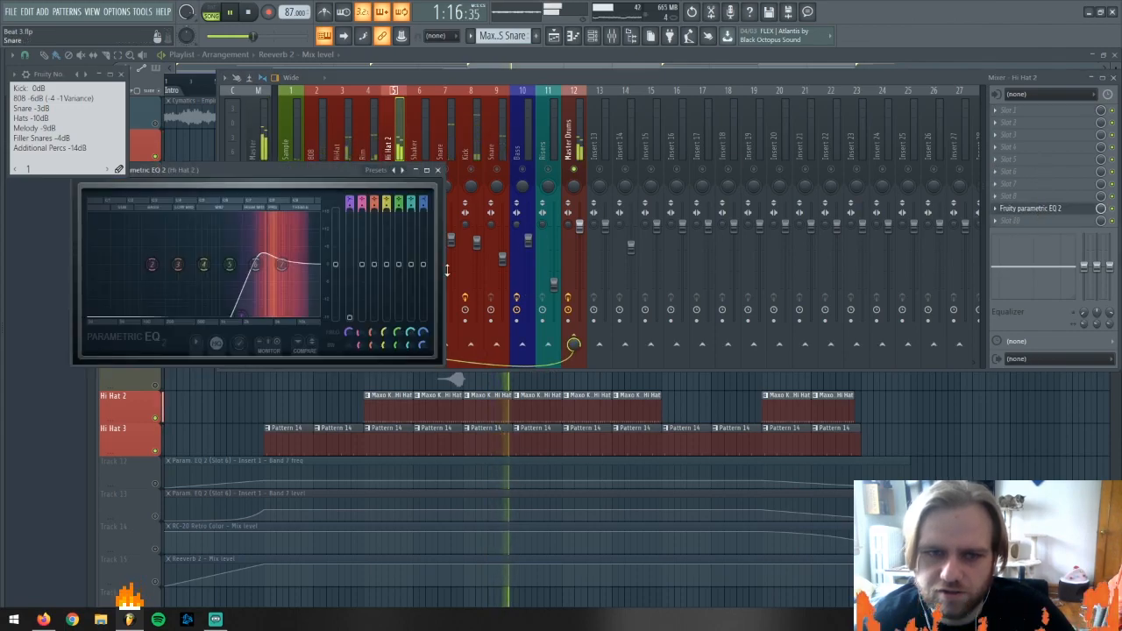
left_click_drag(289, 258, 230, 313)
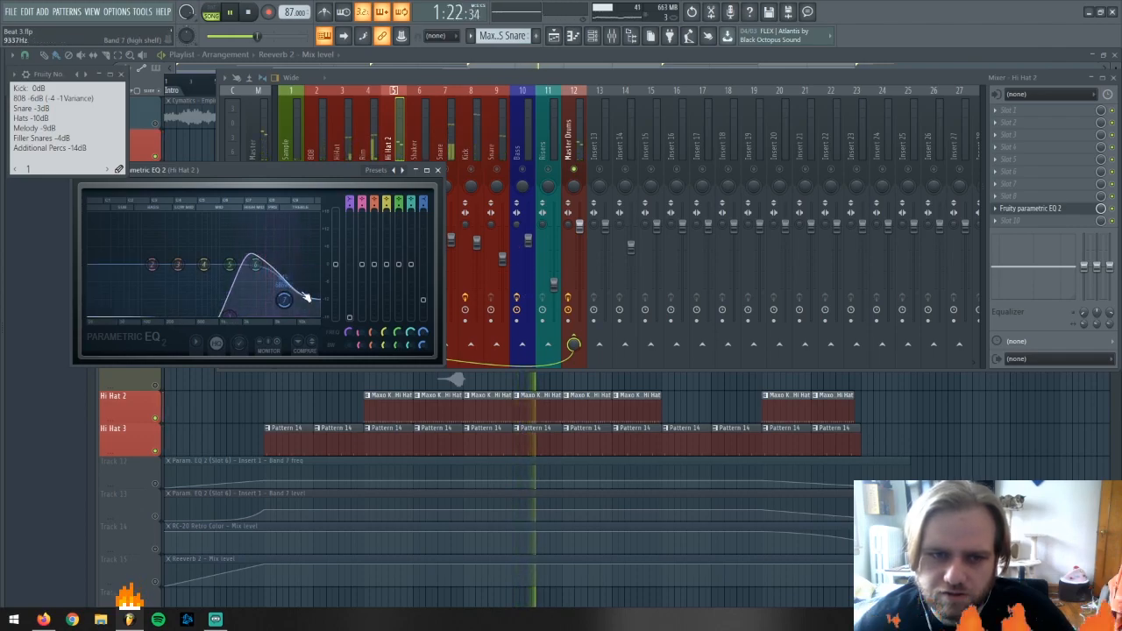
left_click(439, 170)
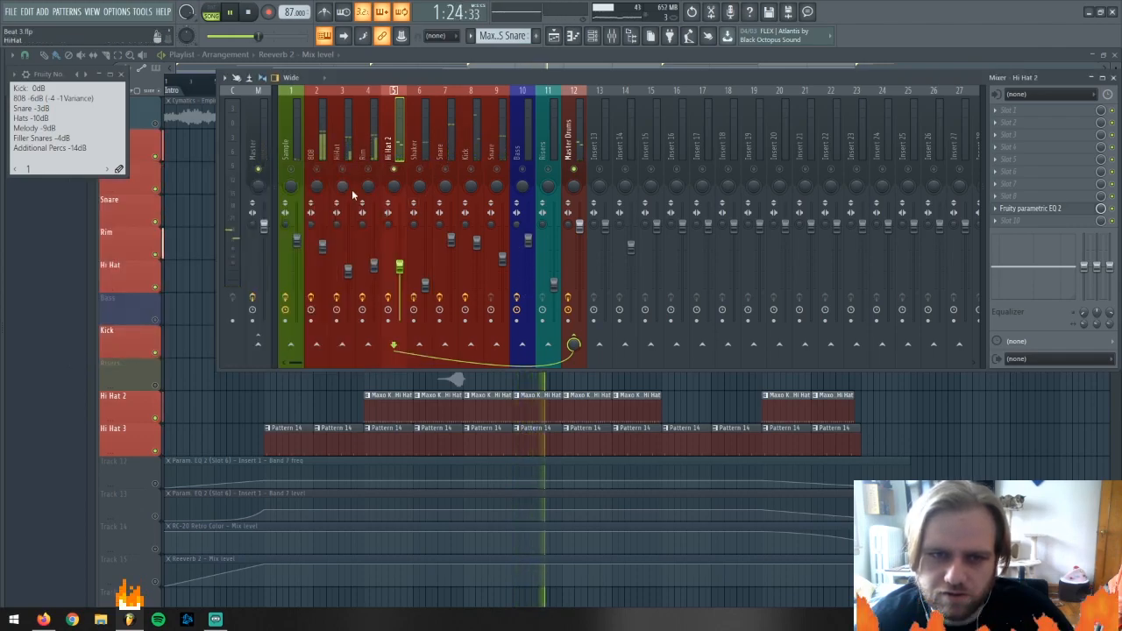
Raise the soloed Hi Hat 2 fader in stages and settle it at -6.6 dB, checking the master meter between changes
left_click(255, 138)
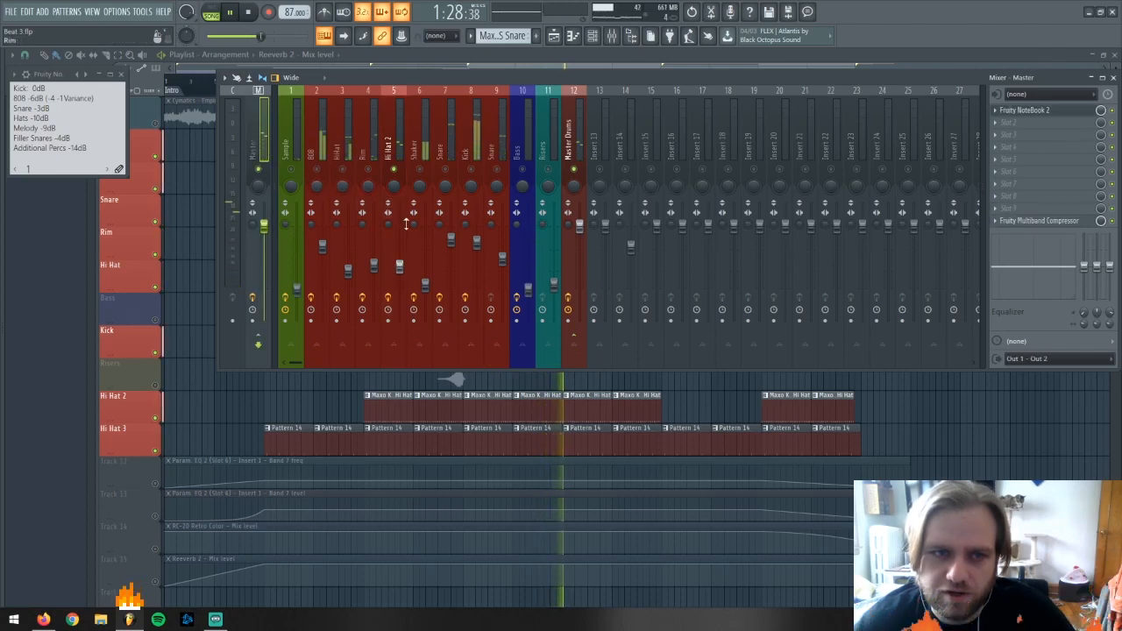
left_click(399, 269)
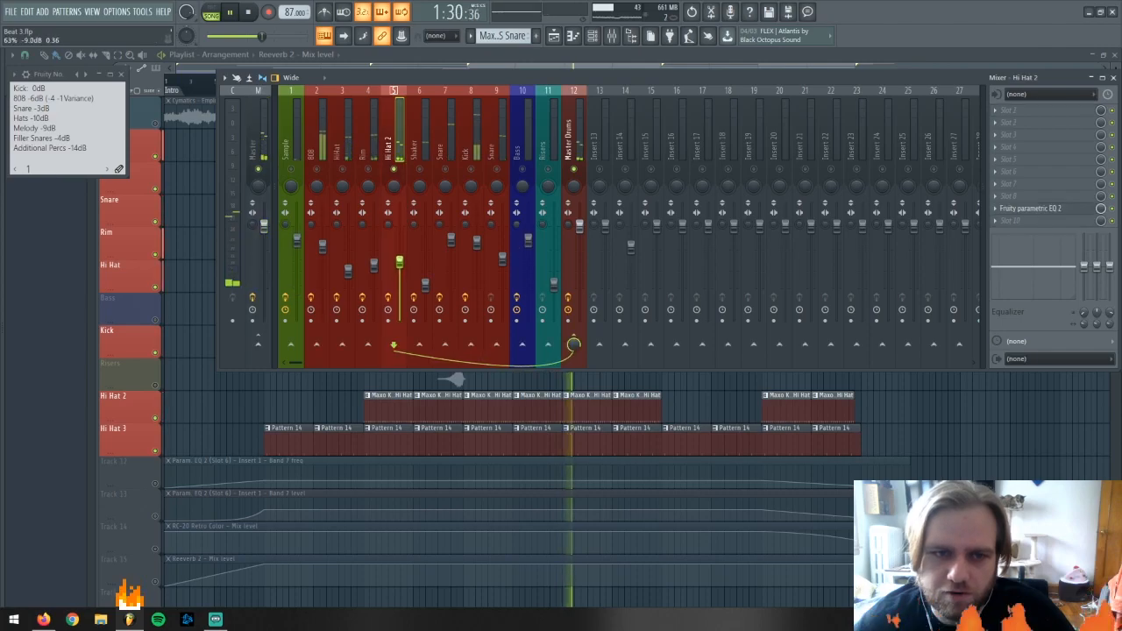
left_click(254, 127)
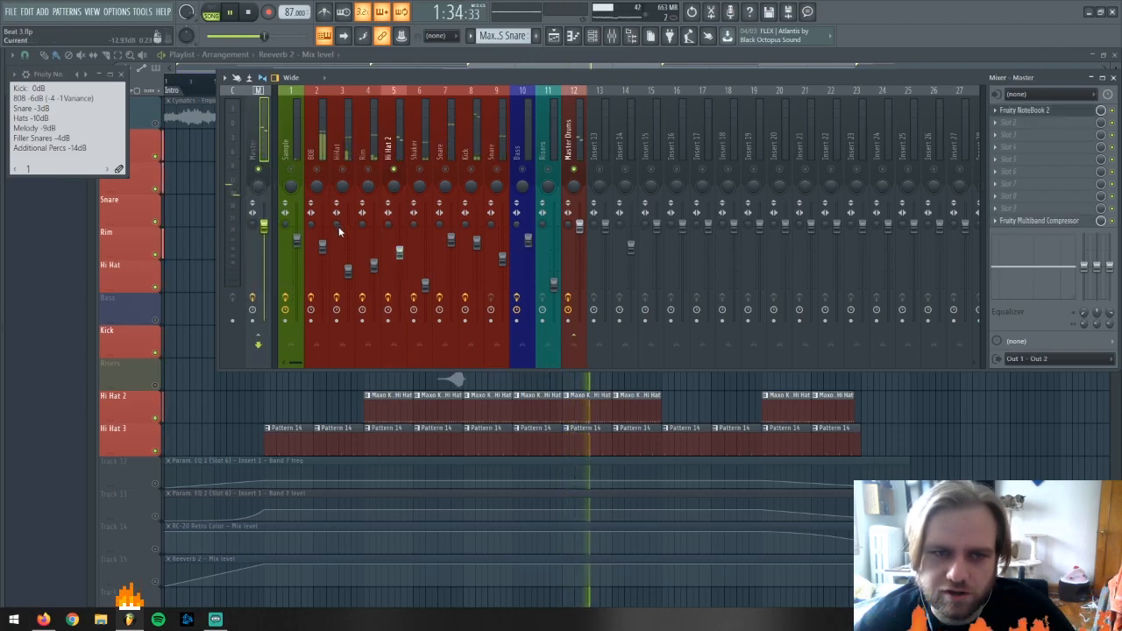
left_click_drag(401, 253, 401, 248)
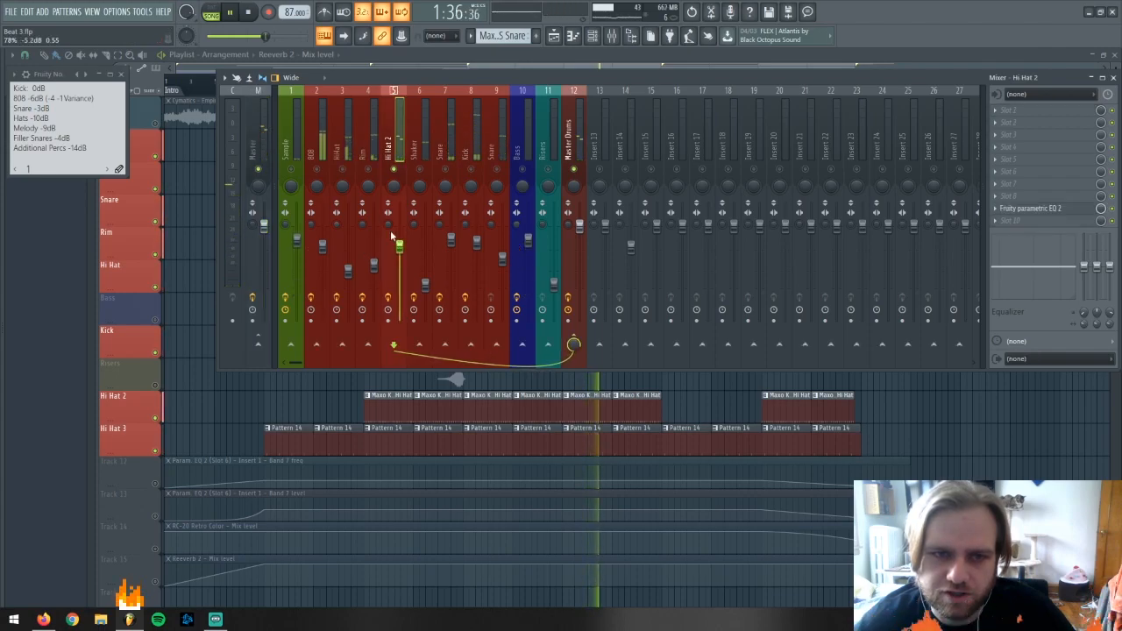
left_click(251, 126)
left_click_drag(400, 248, 400, 253)
left_click(252, 149)
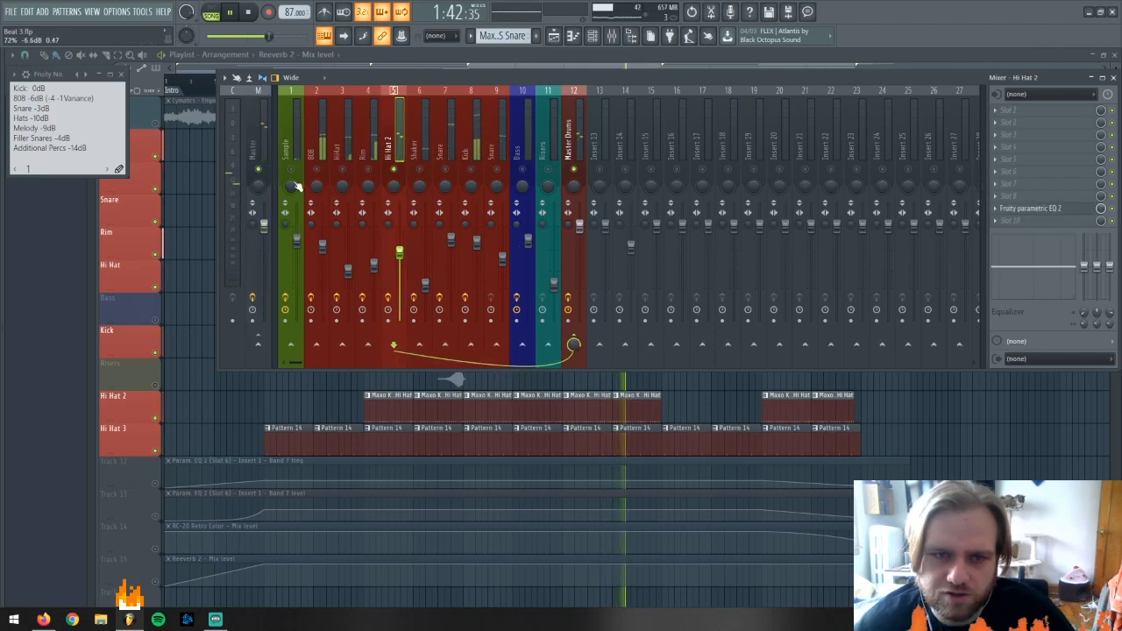
Check the soloed Hi Hat 2 peak on the Master meter against the -10 dB hats target and stop playback
left_click(257, 147)
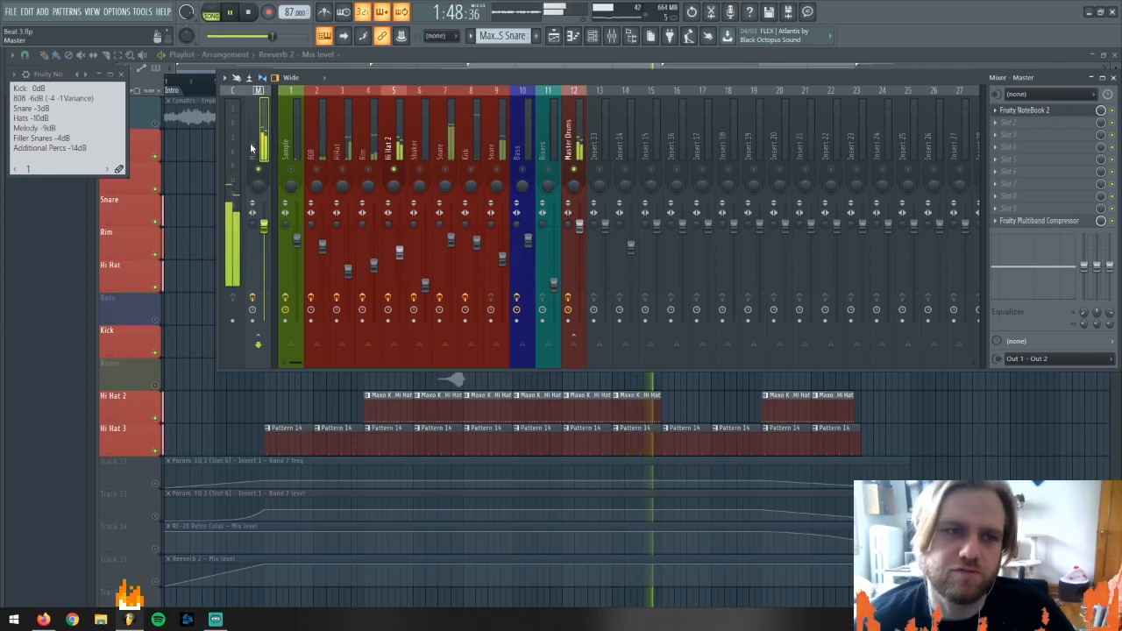
key("space")
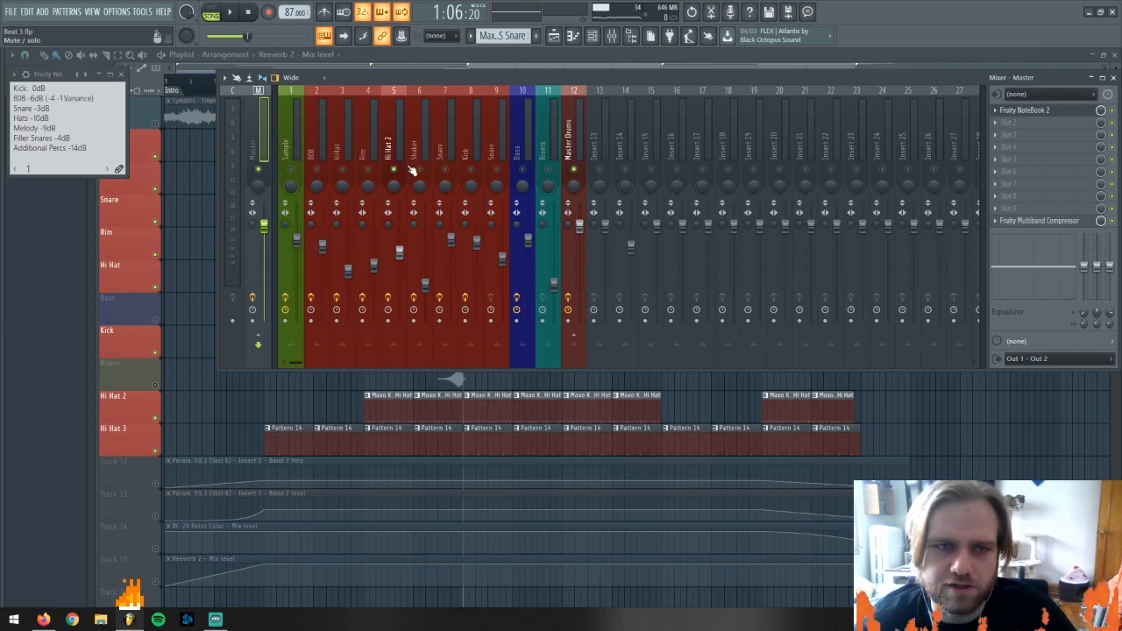
Solo the Kick insert, lower its fader slightly, and replay from Verse 2 with the Master selected to check the peak
key("space")
left_click(469, 172)
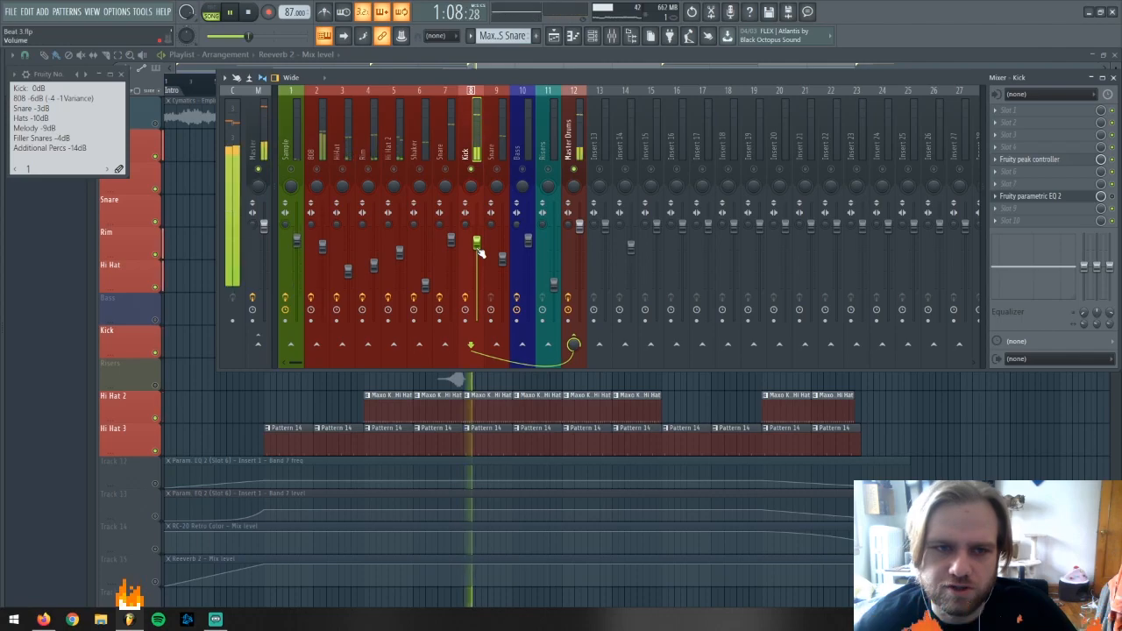
left_click(255, 139)
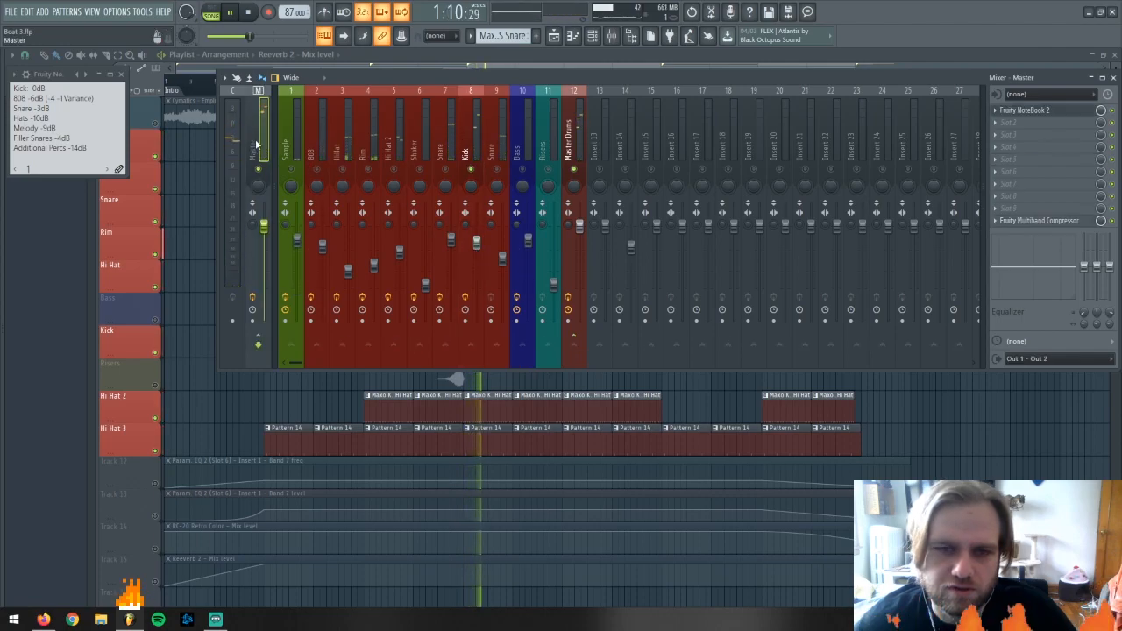
key("space")
left_click(477, 243)
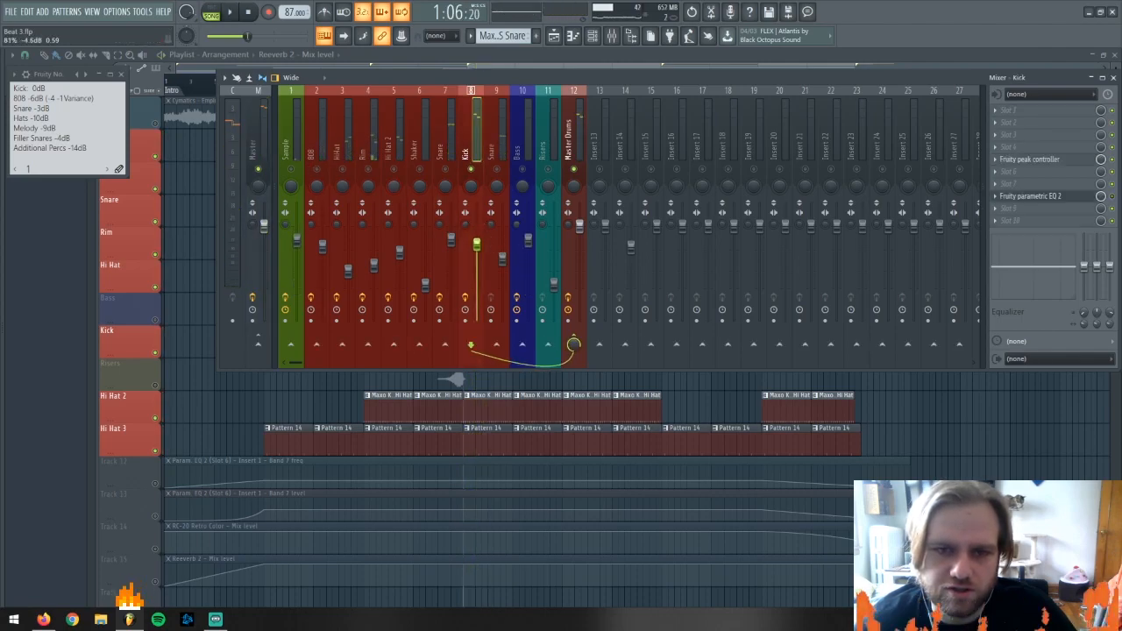
left_click(263, 151)
key("space")
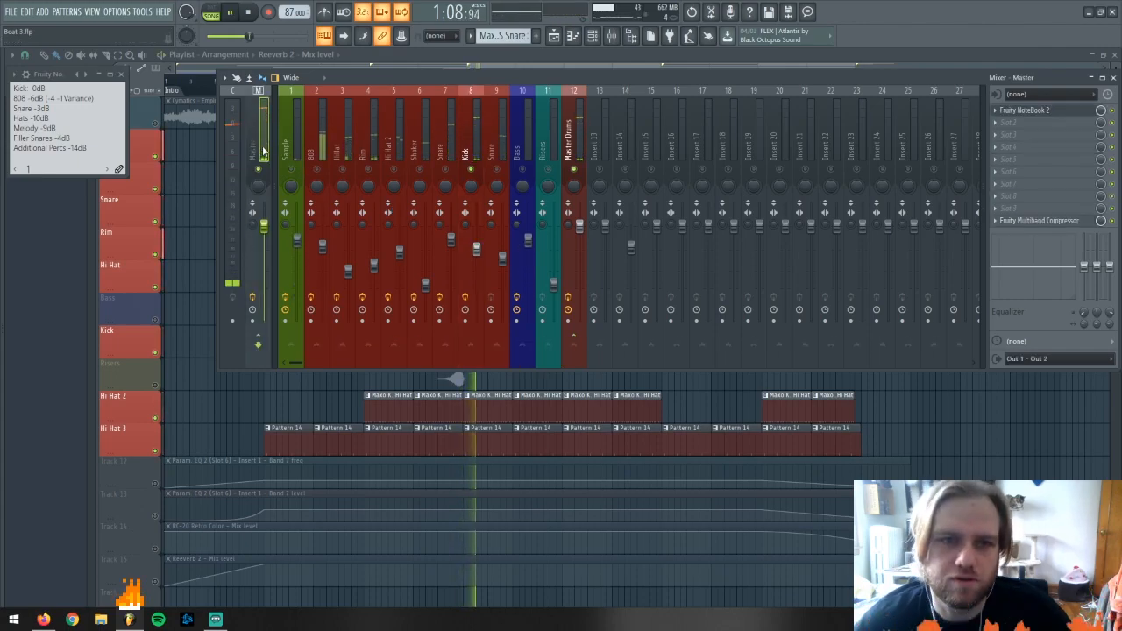
Lower the Kick fader in small stages to slightly below -6 dB, replaying with the Master selected between changes
key("space")
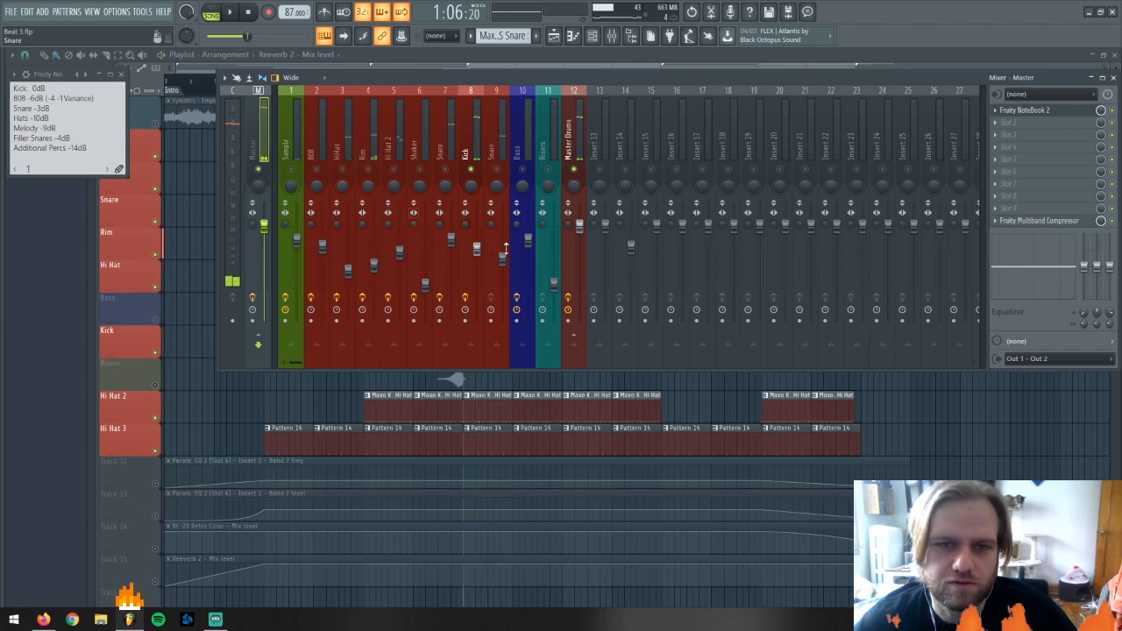
left_click(477, 251)
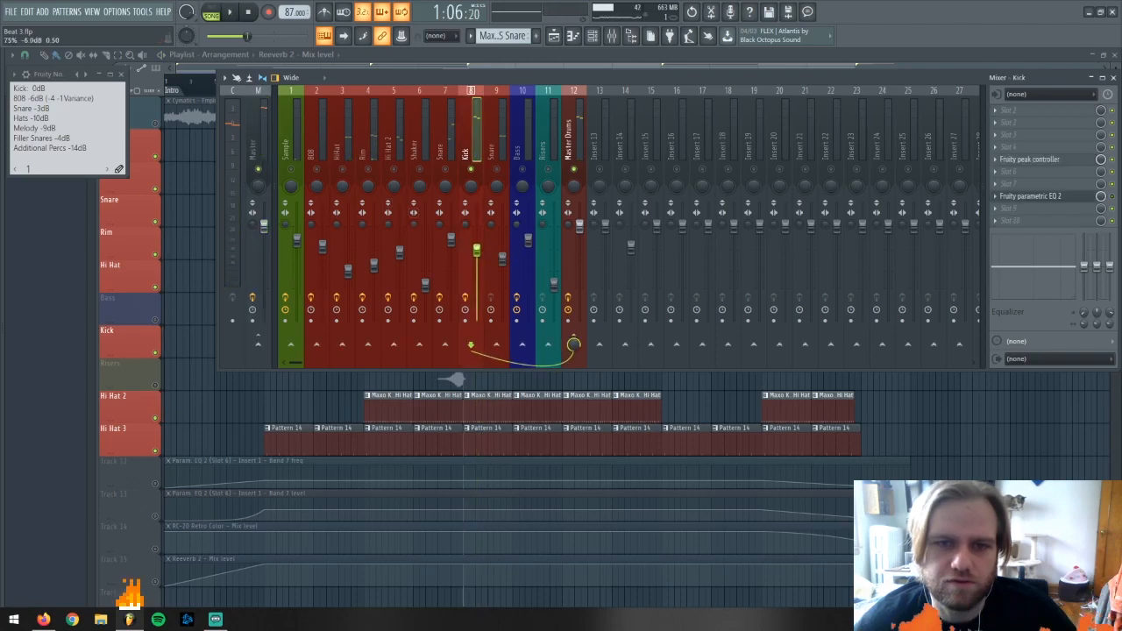
left_click(258, 142)
key("space")
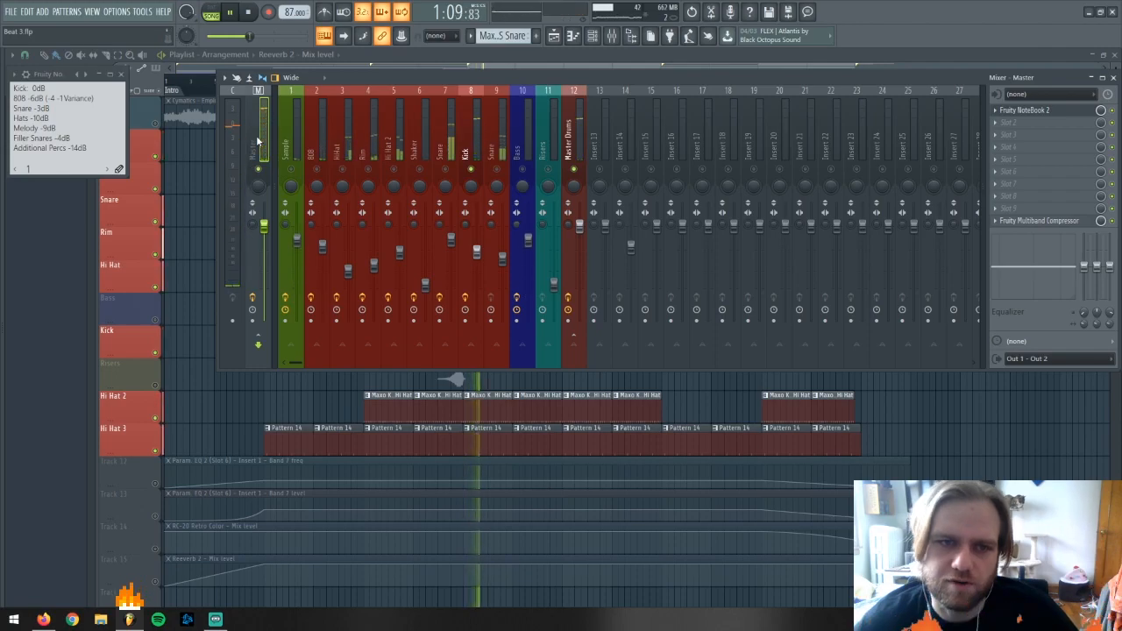
key("space")
left_click(476, 252)
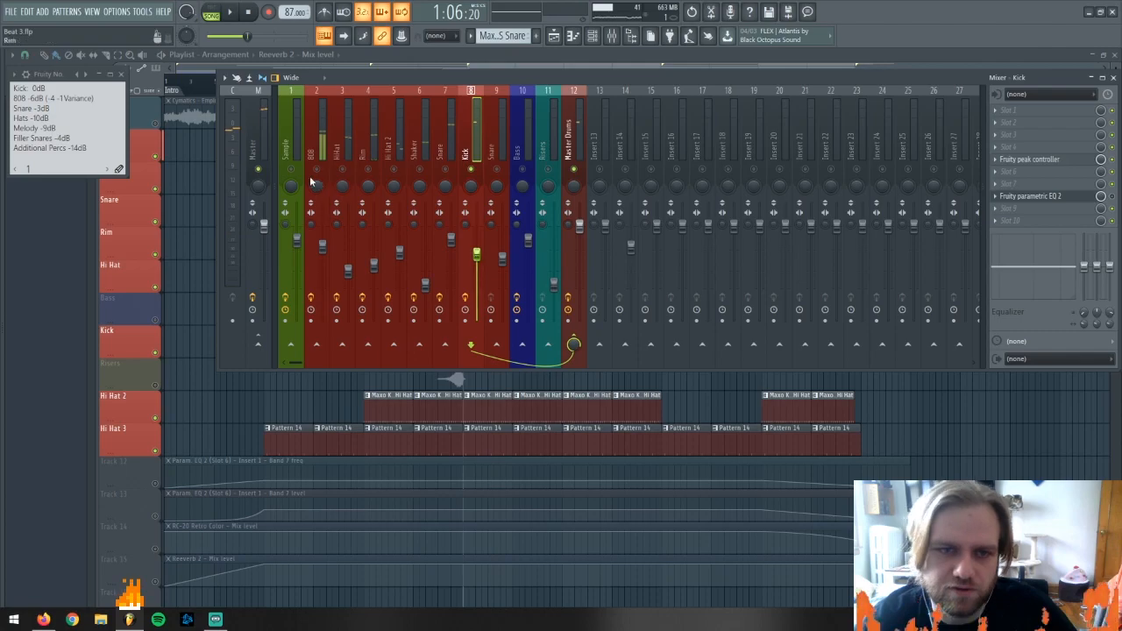
Raise the soloed Snare fader on insert 9 in two stages, checking the Master meter against the -3 dB snare target
left_click(502, 247)
key("space")
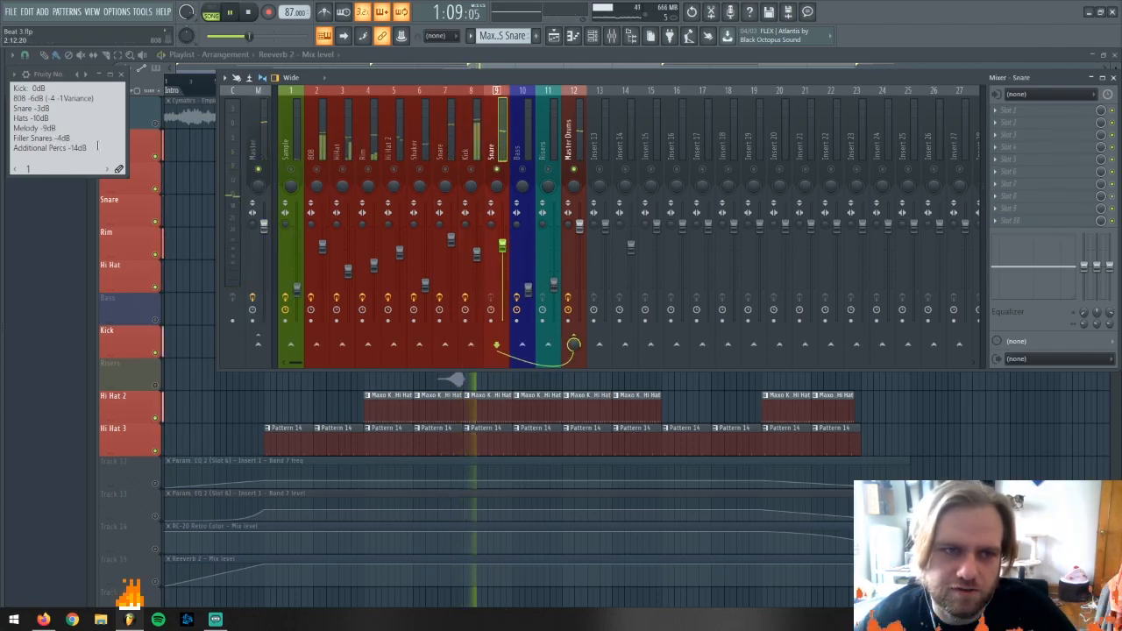
left_click(258, 180)
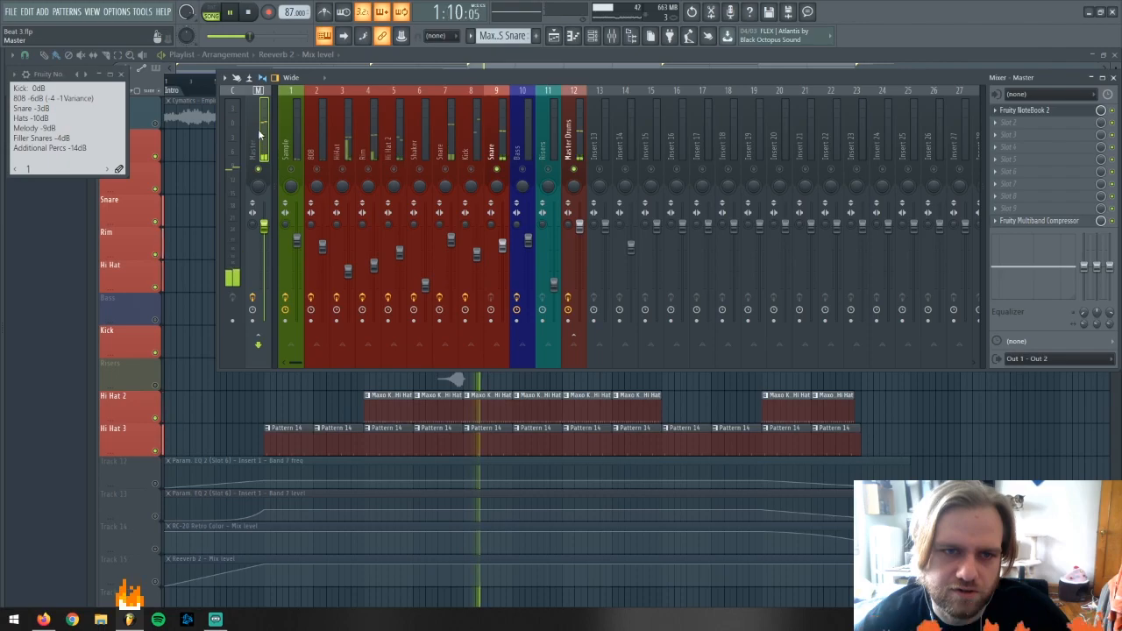
left_click(502, 244)
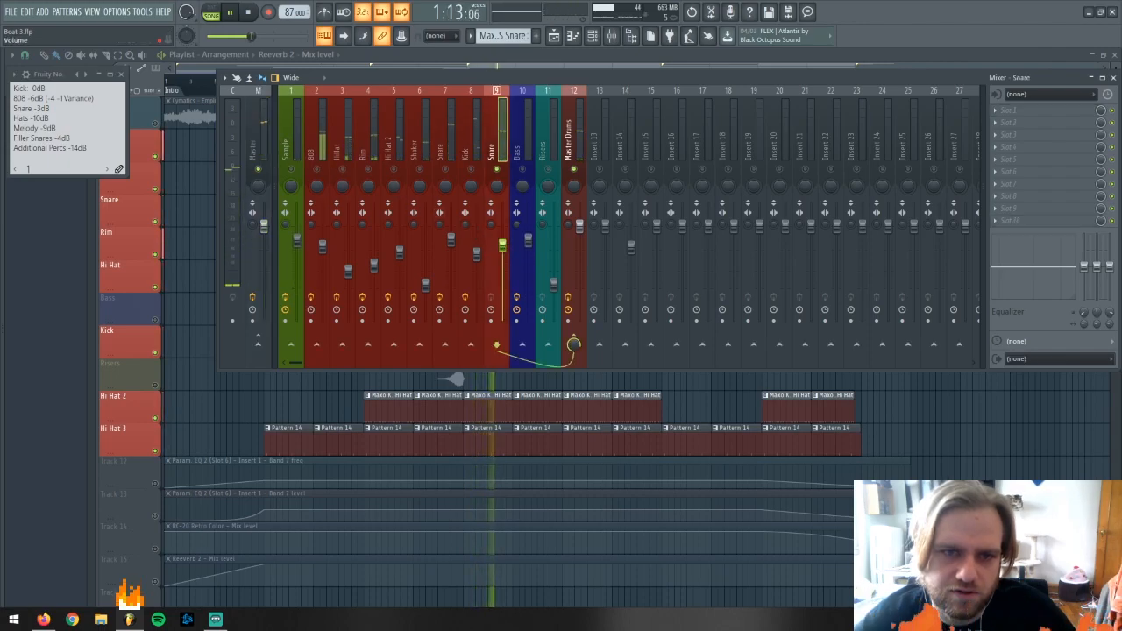
left_click(270, 133)
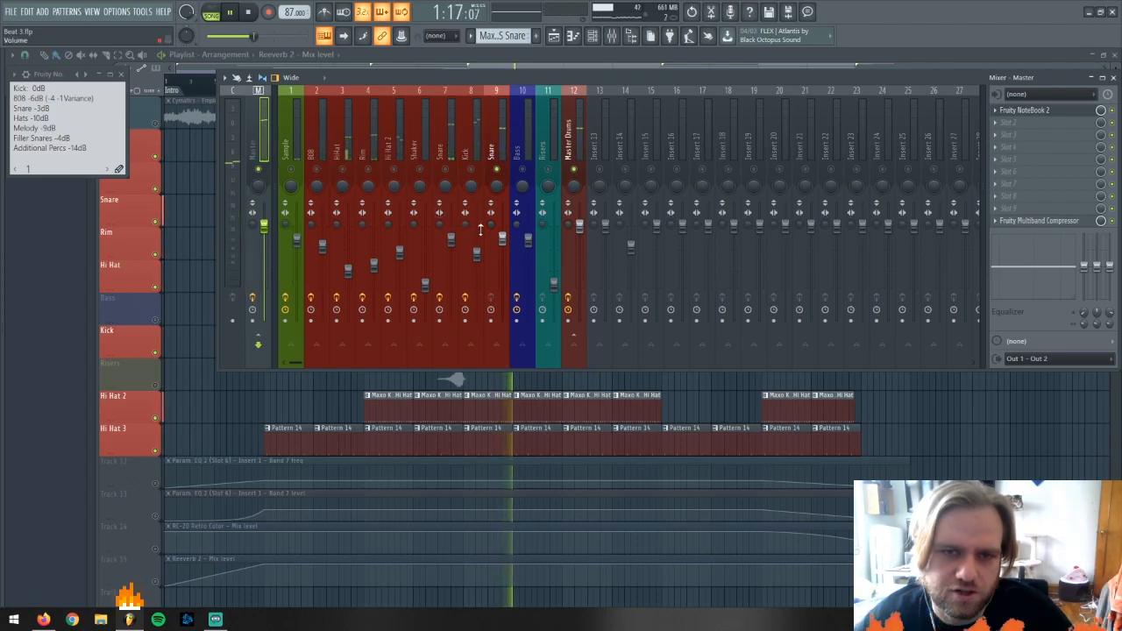
Add the Snare on insert 7 to the solo and check both snares together on the Master meter
left_click(445, 168)
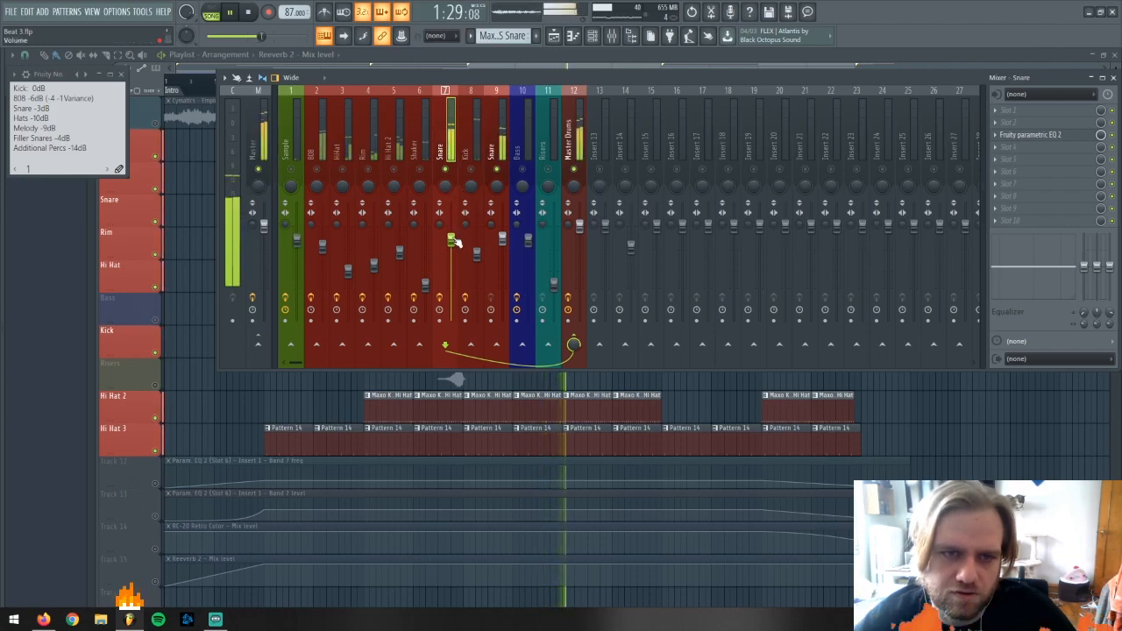
left_click(267, 137)
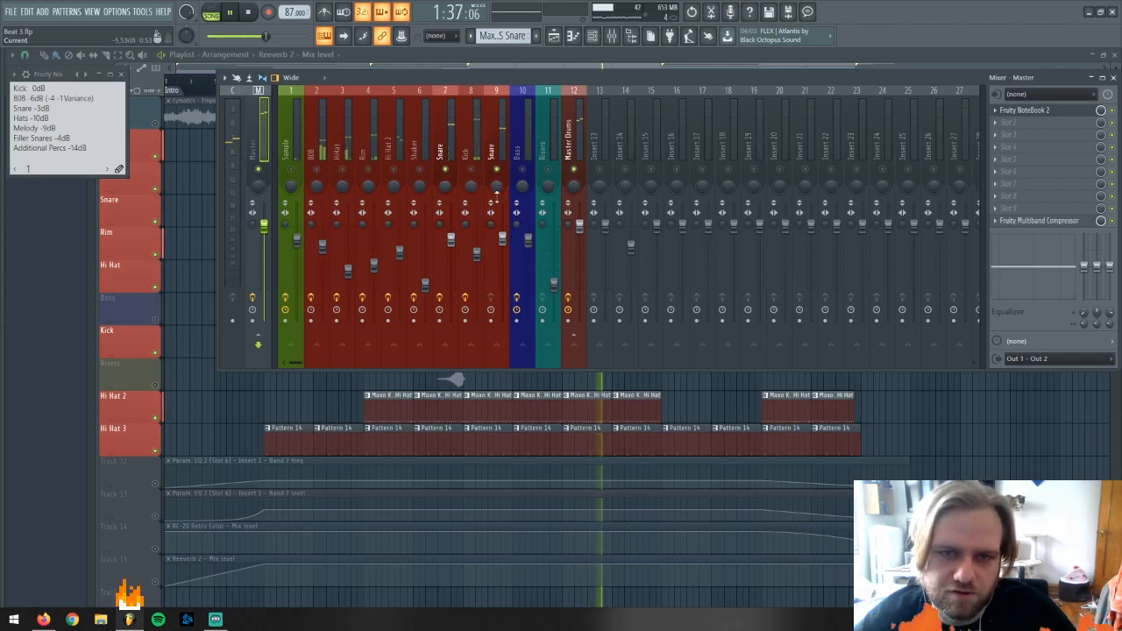
key("space")
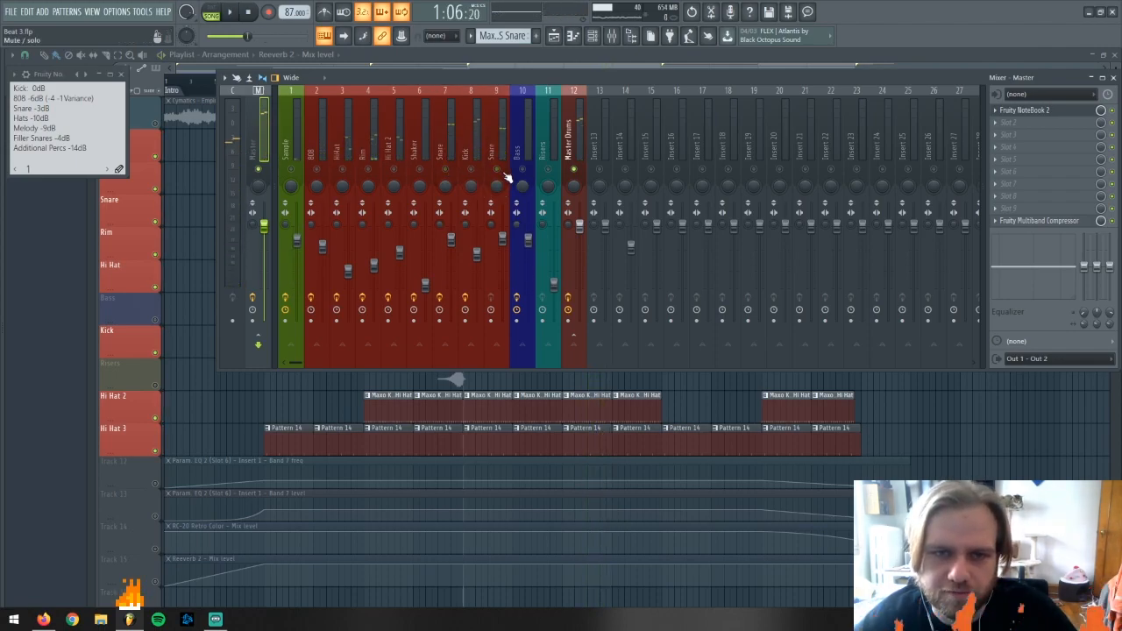
Lower the soloed Rim fader during playback and settle it at -14.6 dB, checking the Master meter between changes
key("space")
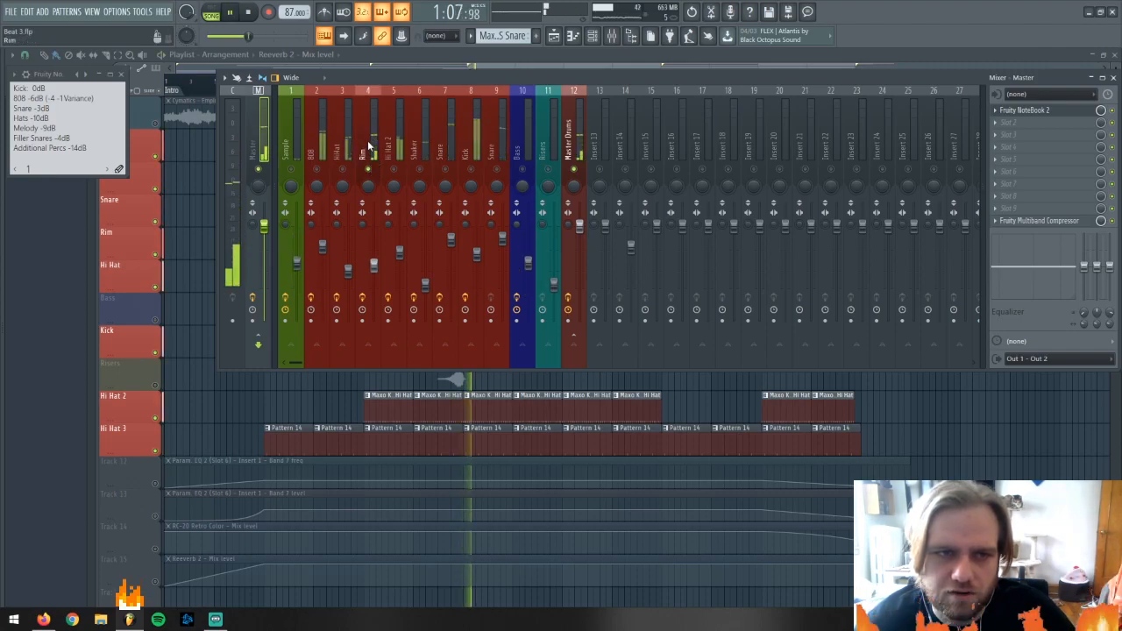
left_click(368, 150)
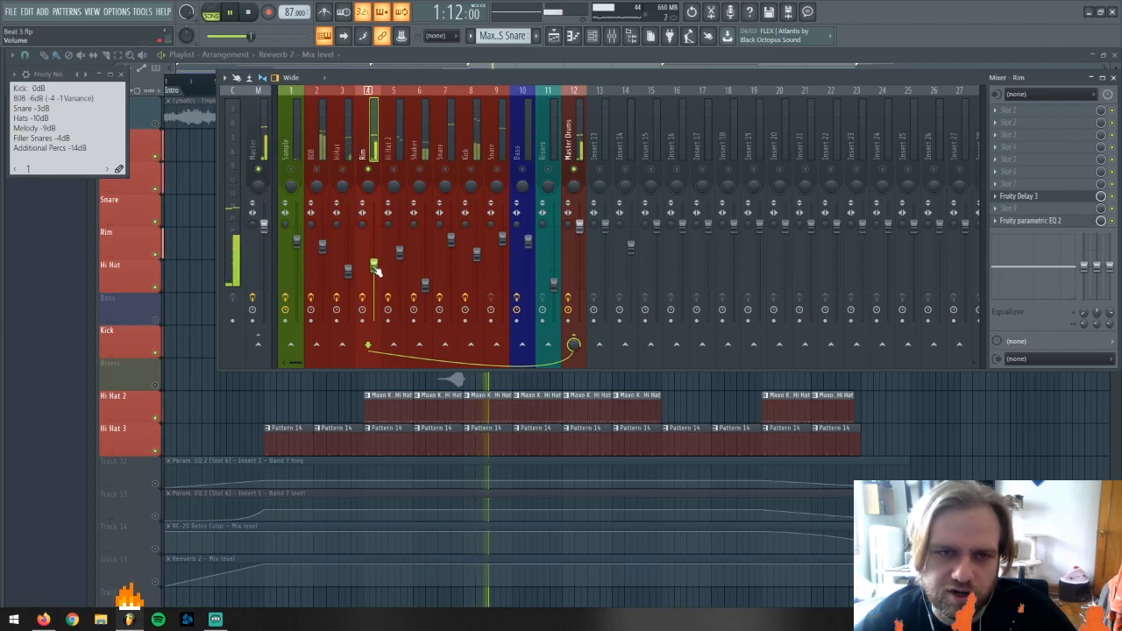
left_click(253, 139)
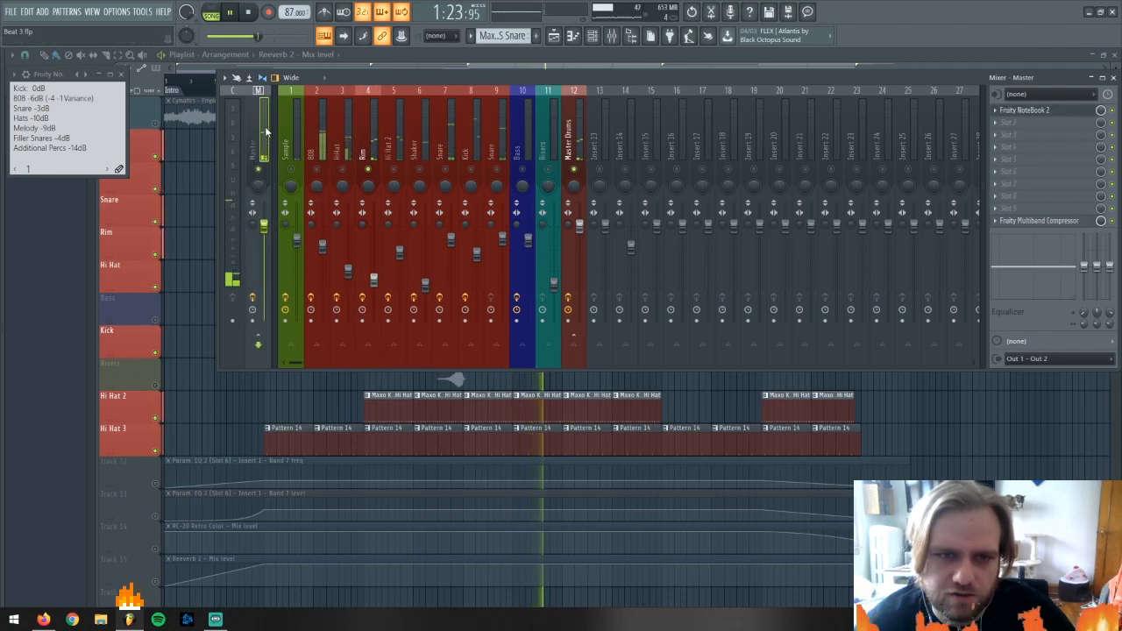
left_click(374, 280)
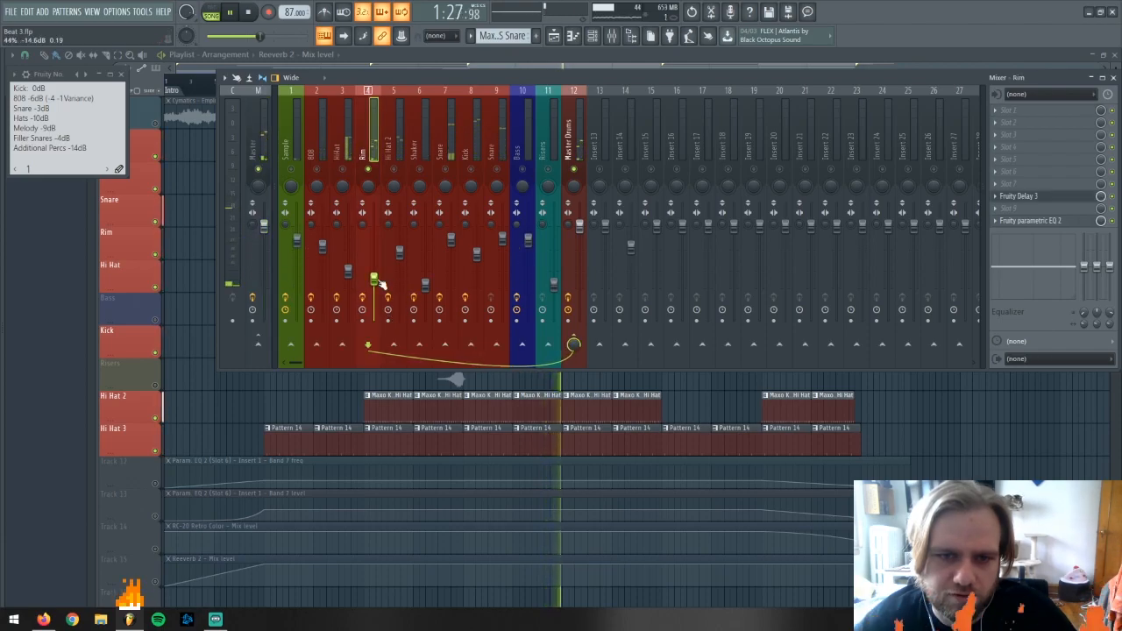
left_click(259, 149)
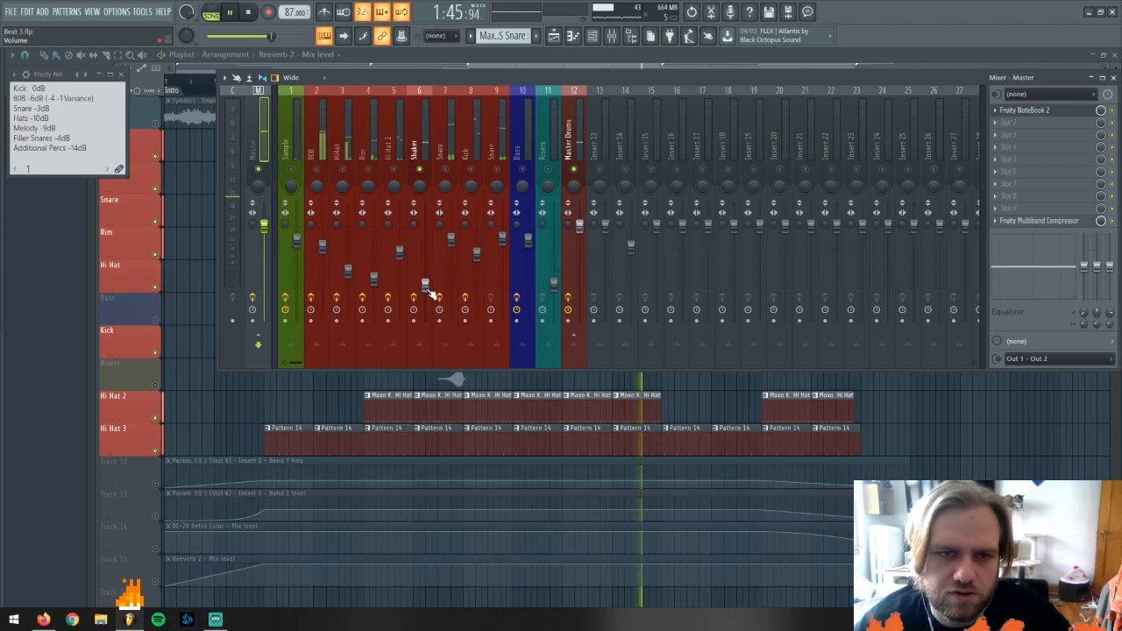
Release the Shaker solo to restore all inserts and play the mix from Verse 2 with the Master selected
key("space")
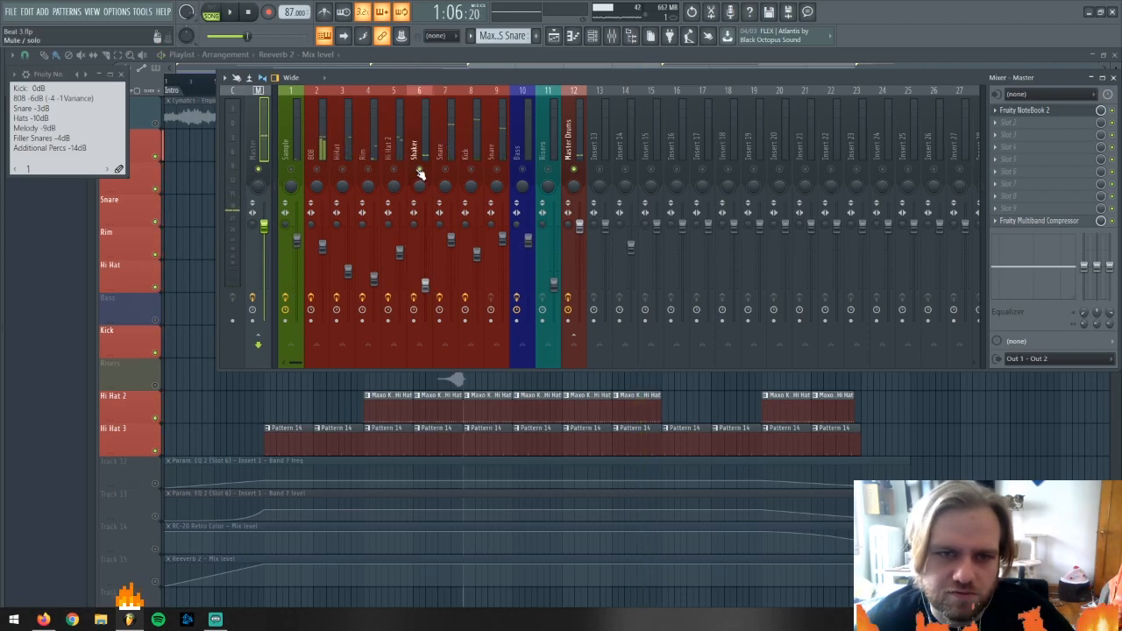
right_click(419, 171)
key("space")
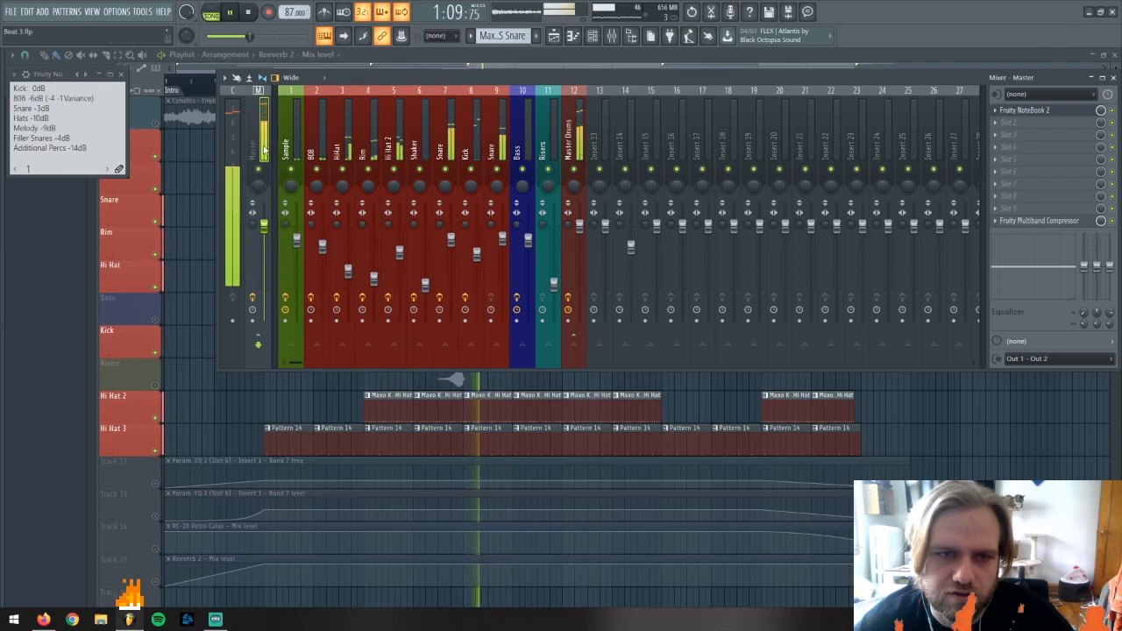
key("space")
Solo the Sample insert and raise its level through the Kick's Fruity peak controller base, checking the Master meter during playback
left_click(296, 143)
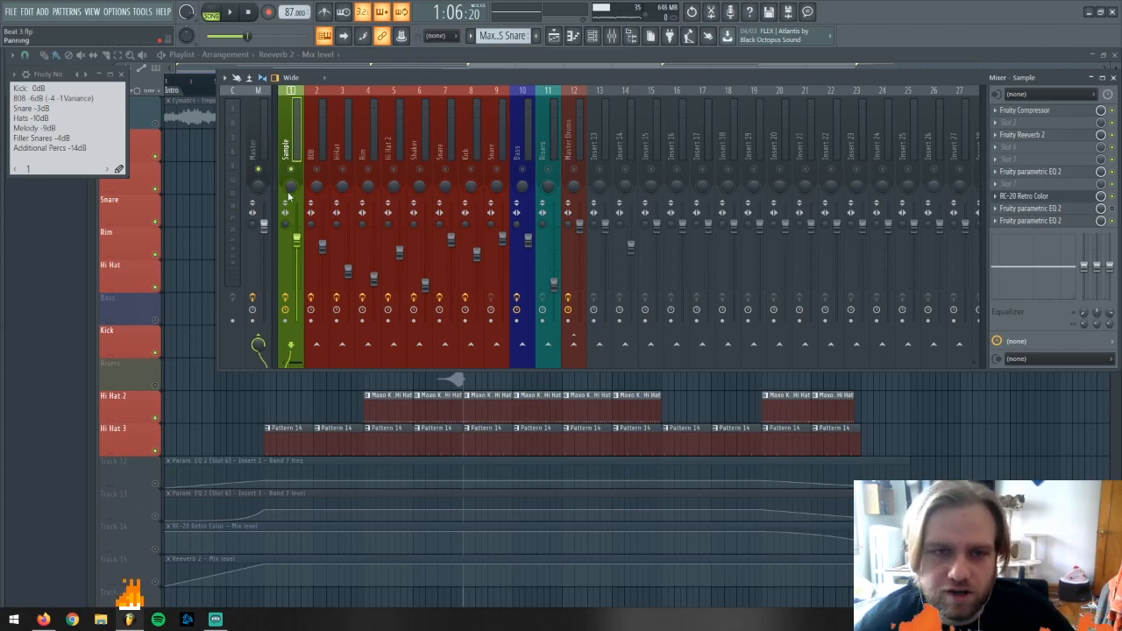
key("space")
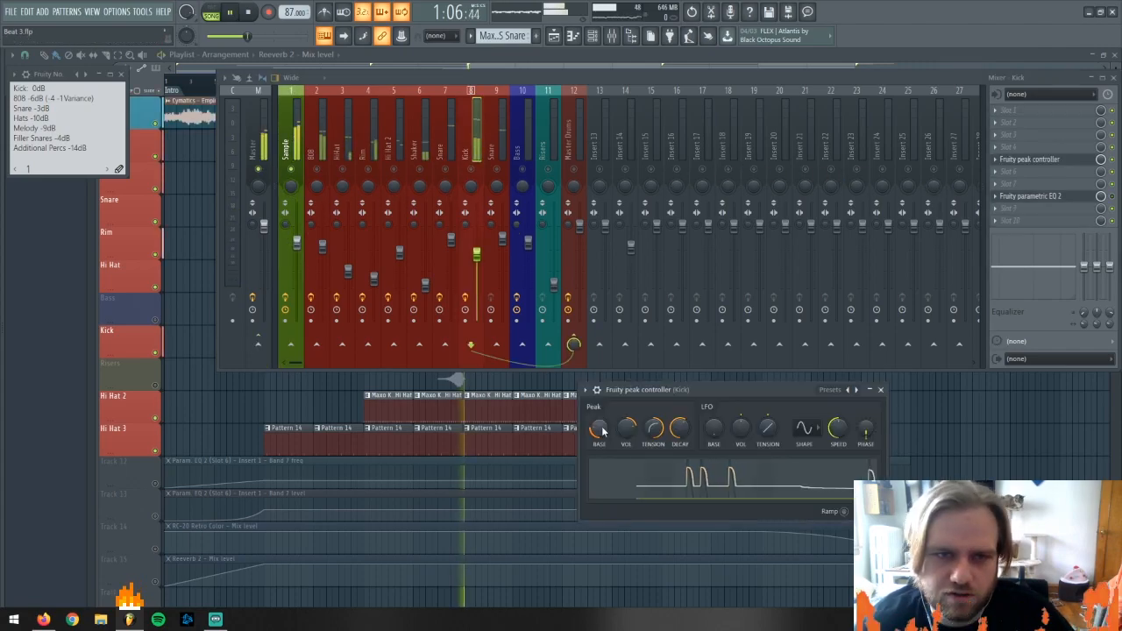
left_click(268, 136)
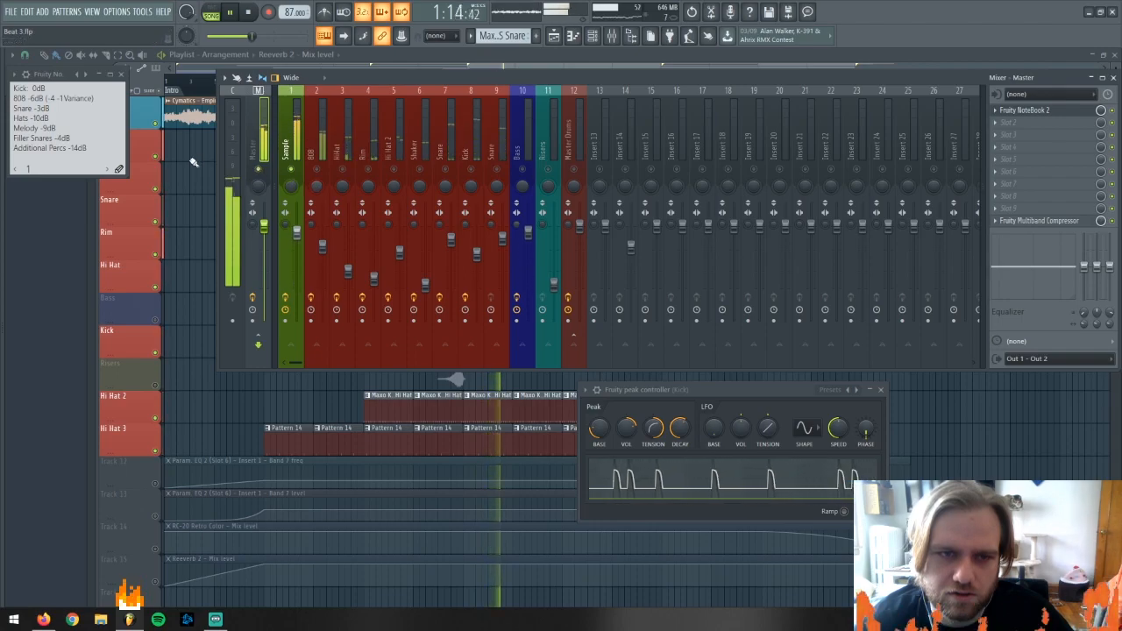
key("space")
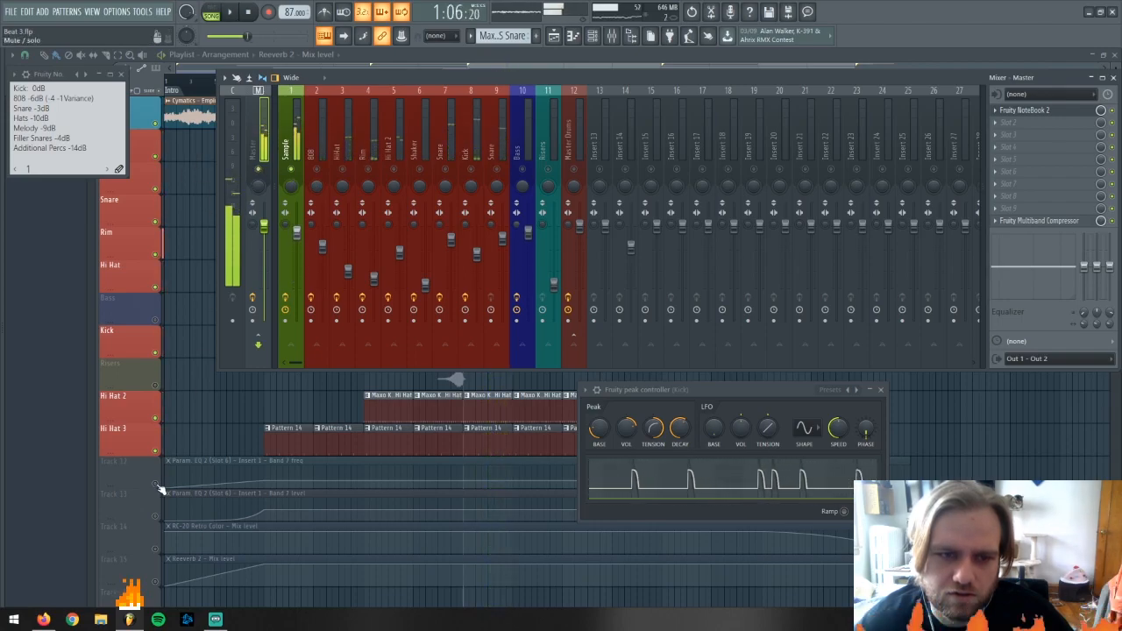
Unmute all the playlist tracks, including Bass, Risers and the automation clips, and bring the mixer back up
right_click(157, 486)
right_click(156, 485)
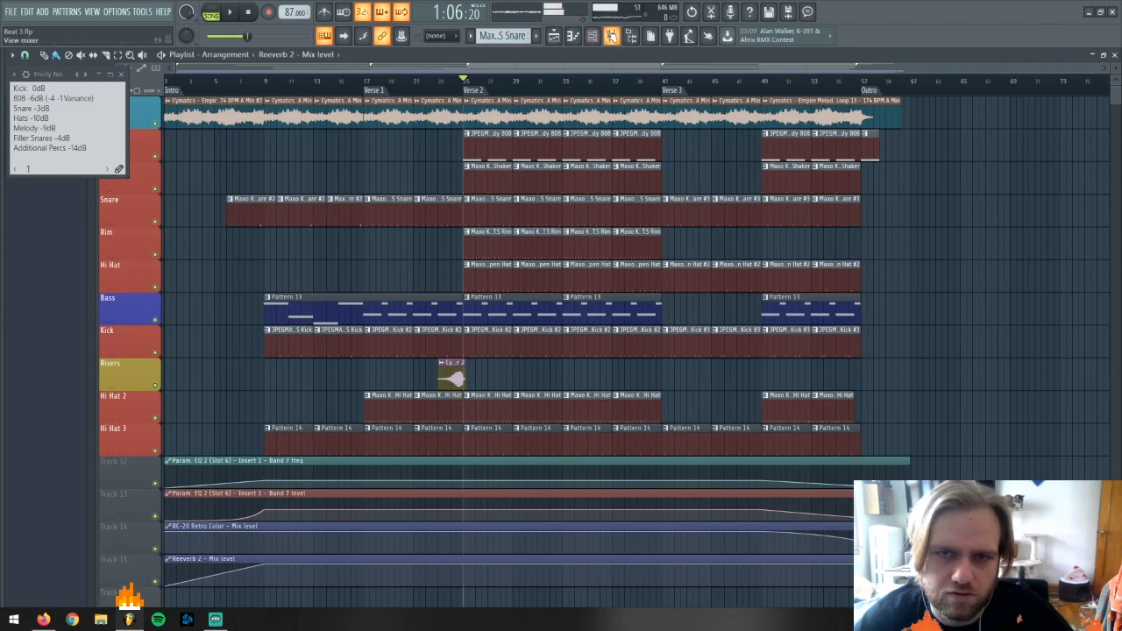
left_click(612, 35)
Replay the soloed Sample and raise its level slightly more with the Kick's Fruity peak controller, aiming for the -9 dB melody target
key("space")
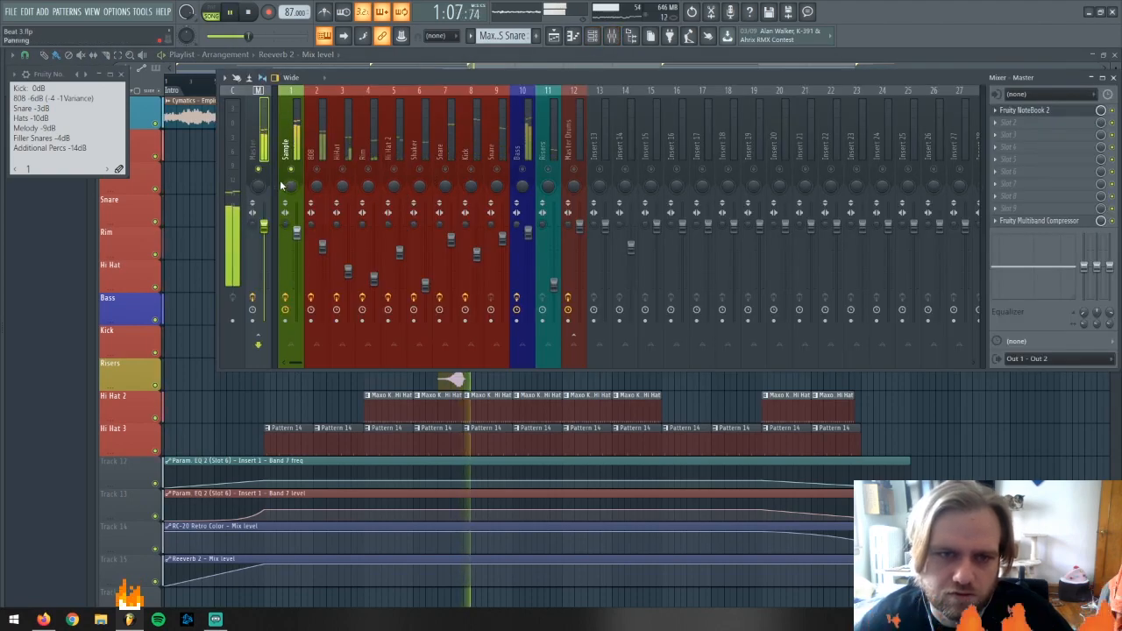
left_click(233, 175)
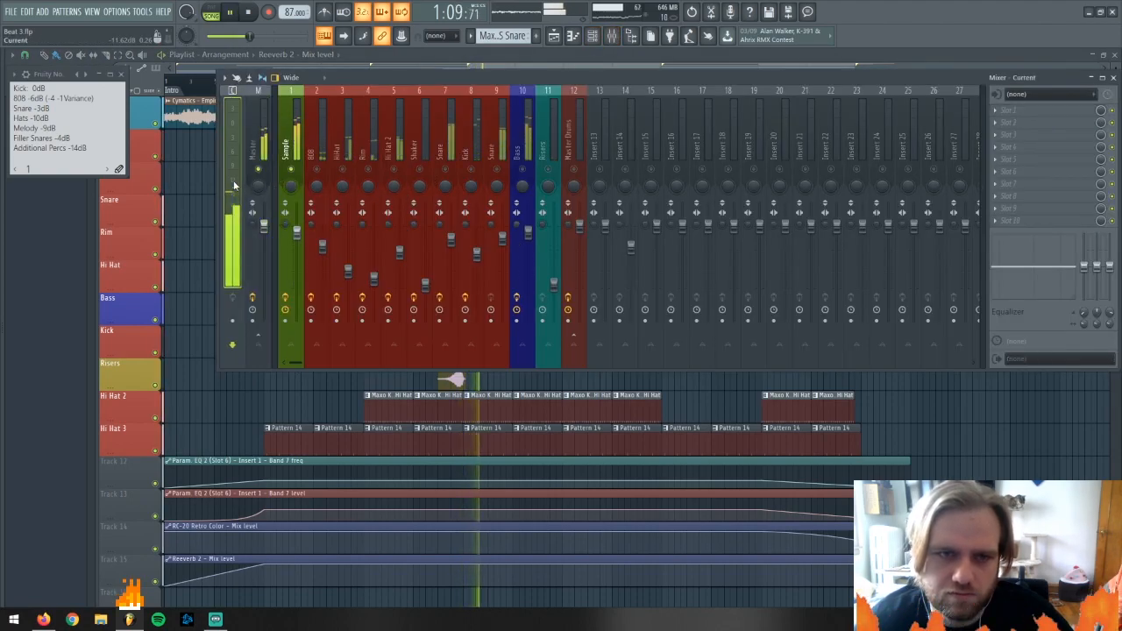
key("space")
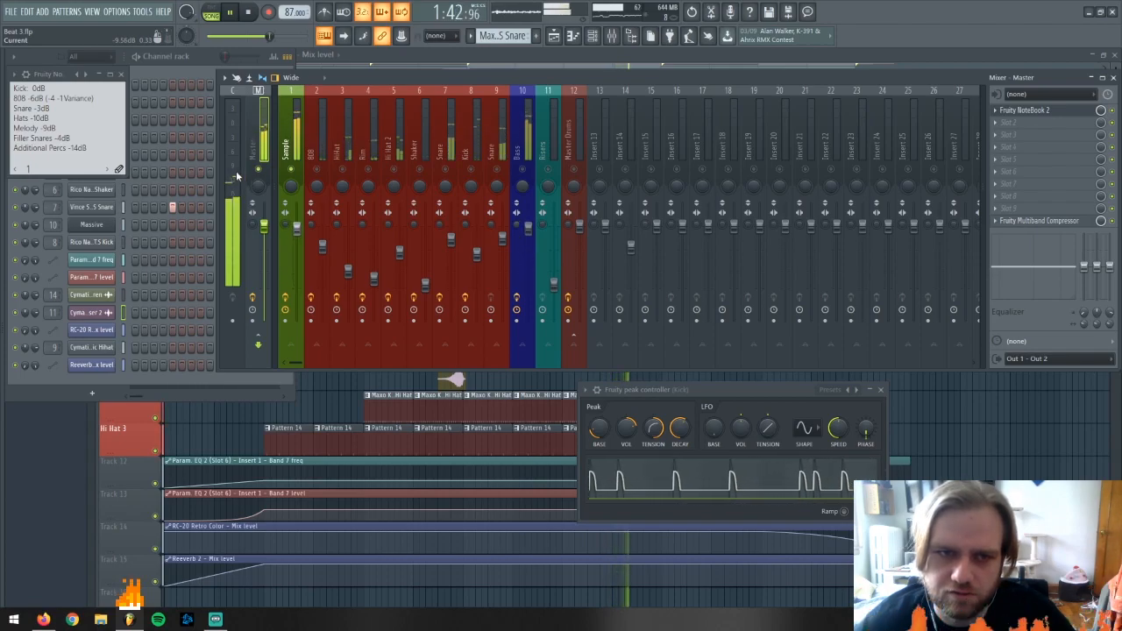
Restore all inserts from solo and play the full mix from Verse 2 with the Sample insert selected
key("space")
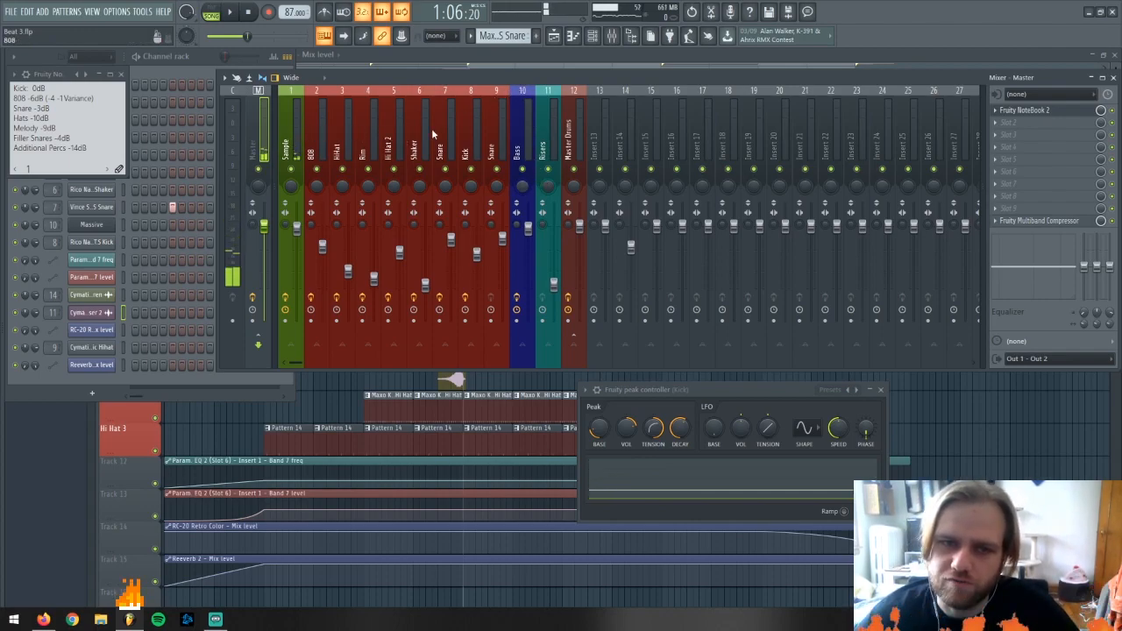
left_click(298, 143)
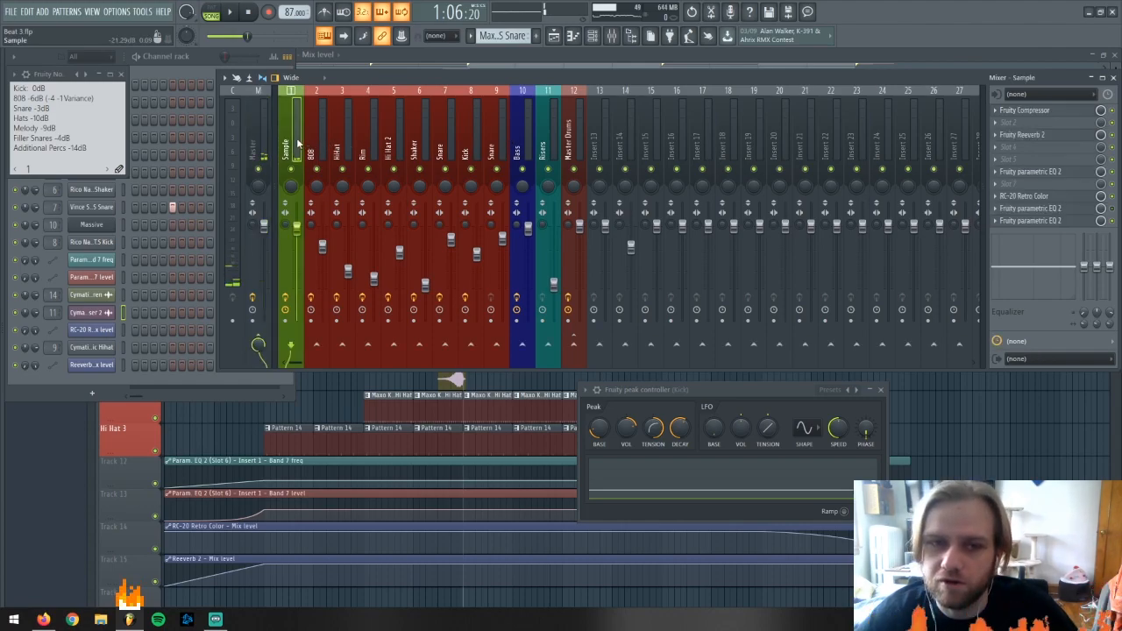
key("space")
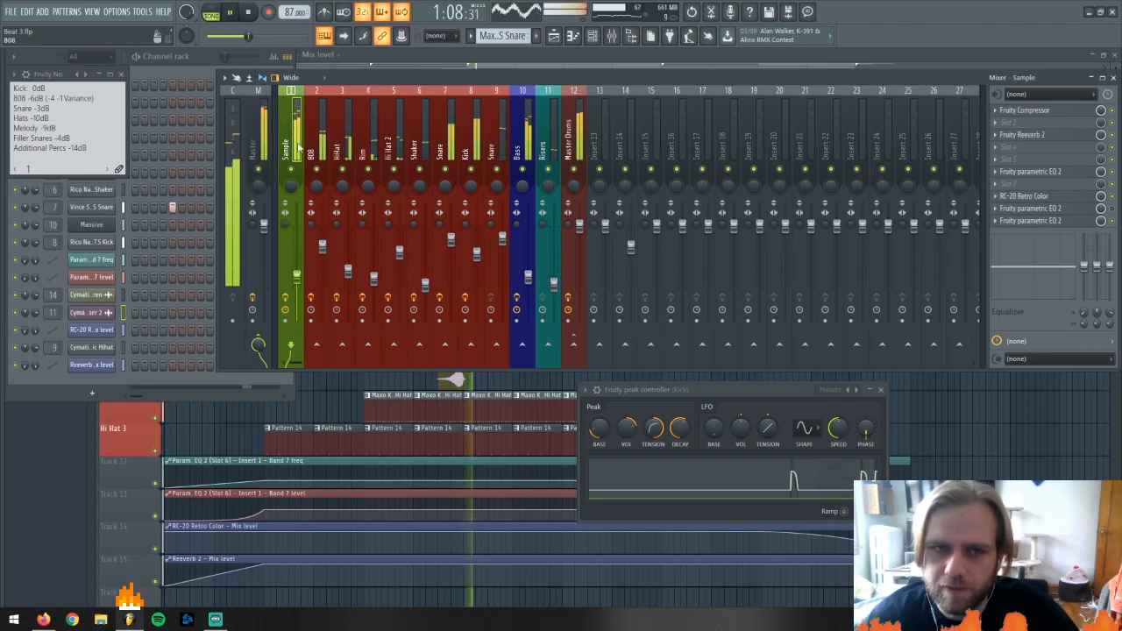
Cut the high frequencies of the 808 insert with band 7 of its Fruity parametric EQ 2 during playback
left_click(261, 142)
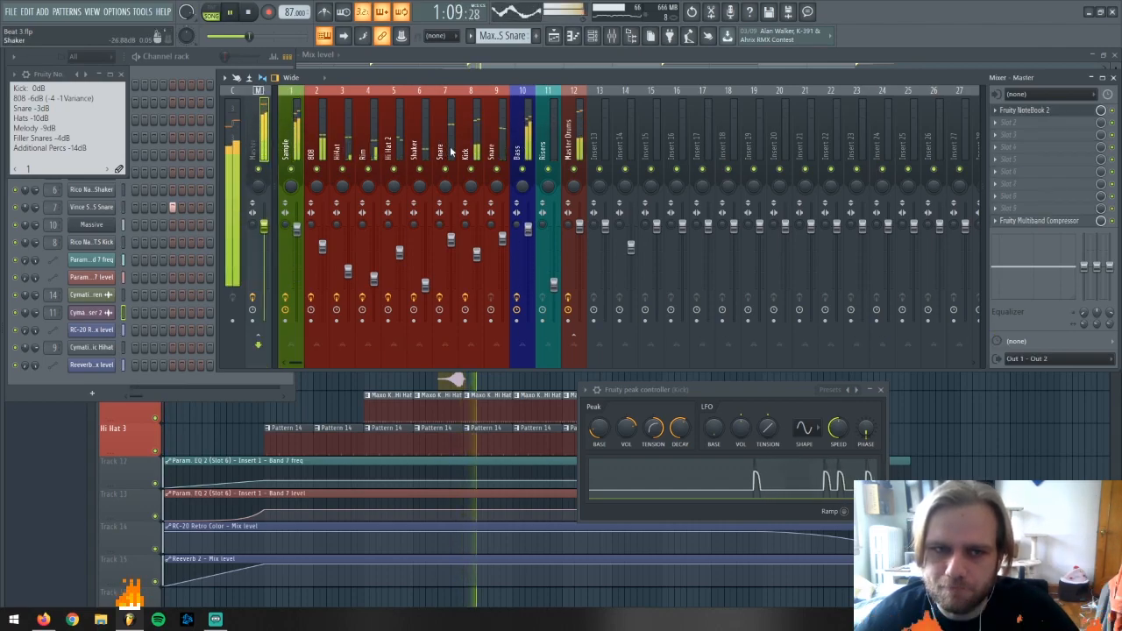
left_click(521, 151)
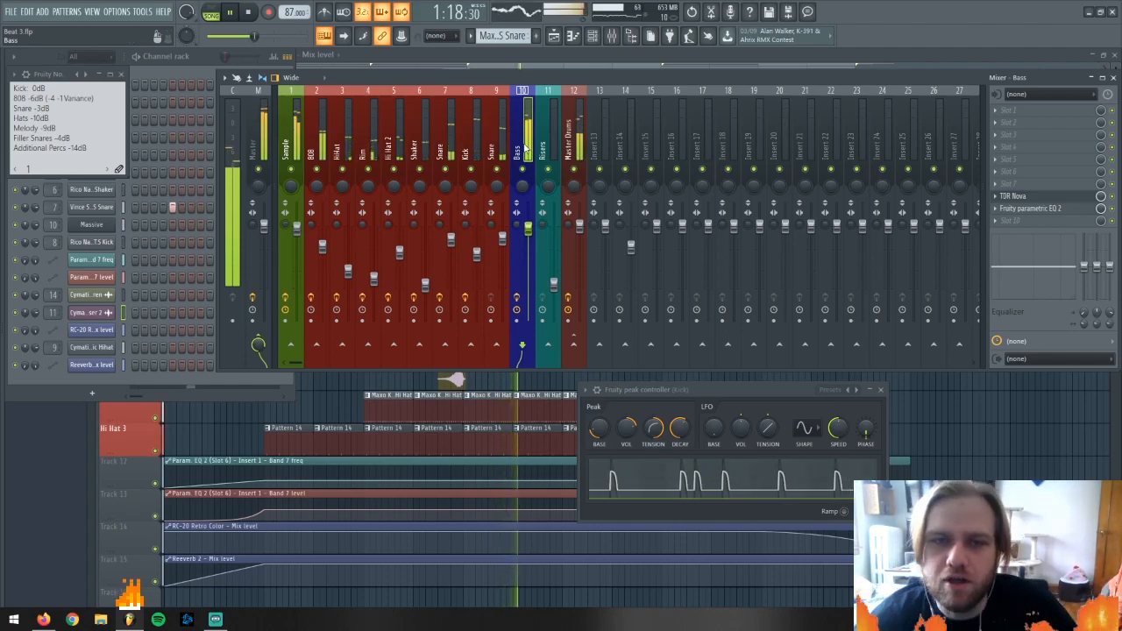
left_click(318, 137)
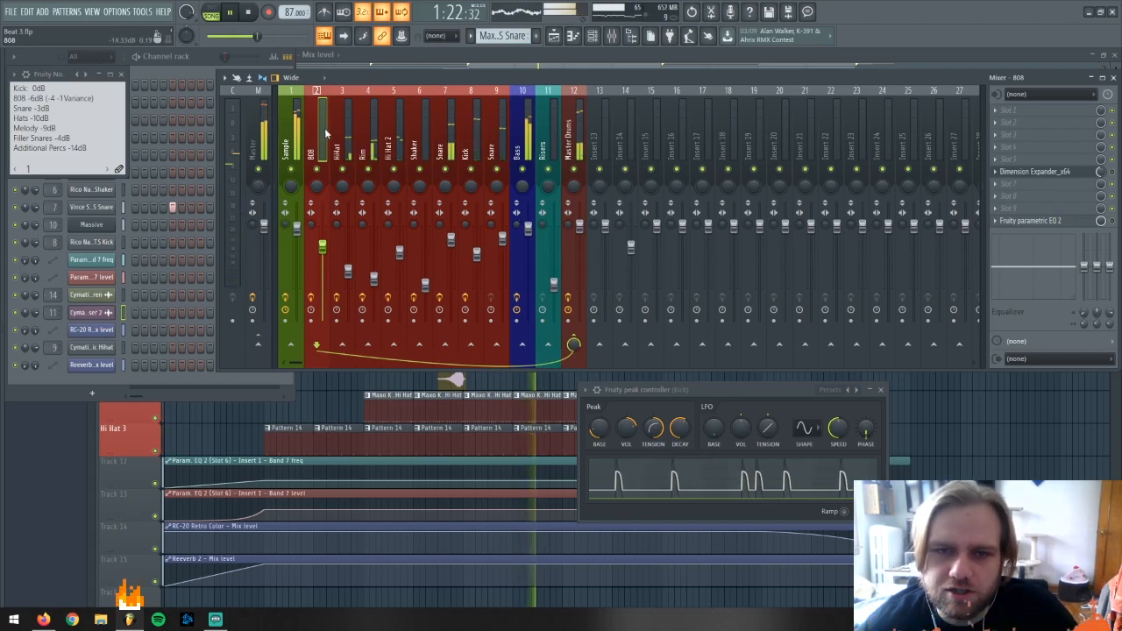
left_click(1088, 225)
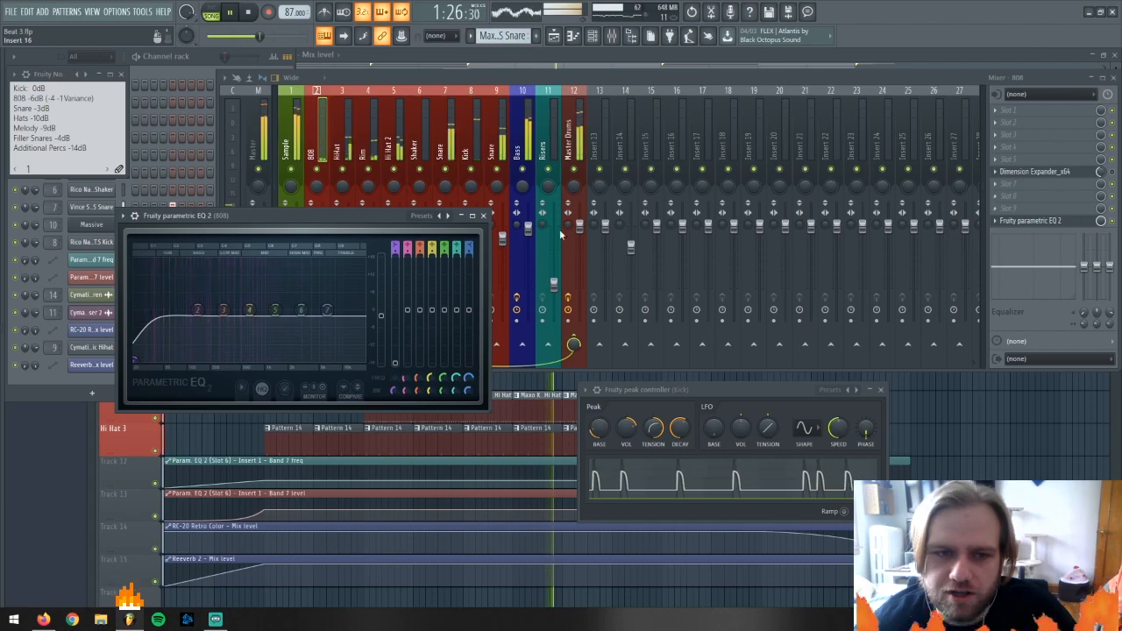
left_click_drag(347, 301, 259, 338)
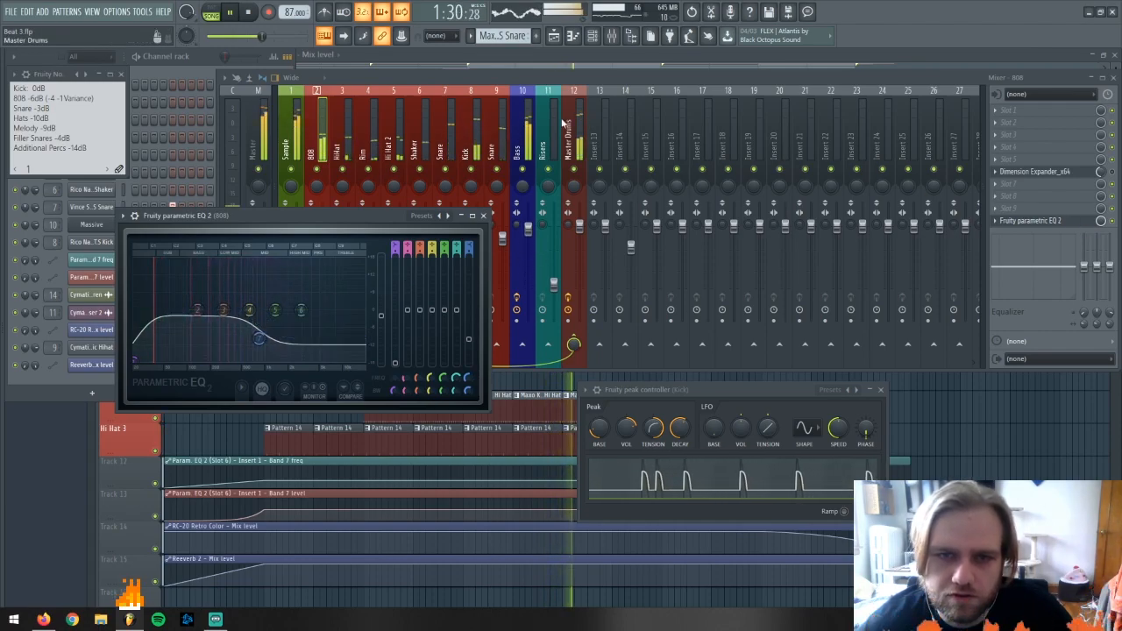
Raise the low cut slightly in the Bass insert's Fruity parametric EQ 2 and place the 808 and Bass equalizers side by side
left_click(532, 123)
left_click(1027, 209)
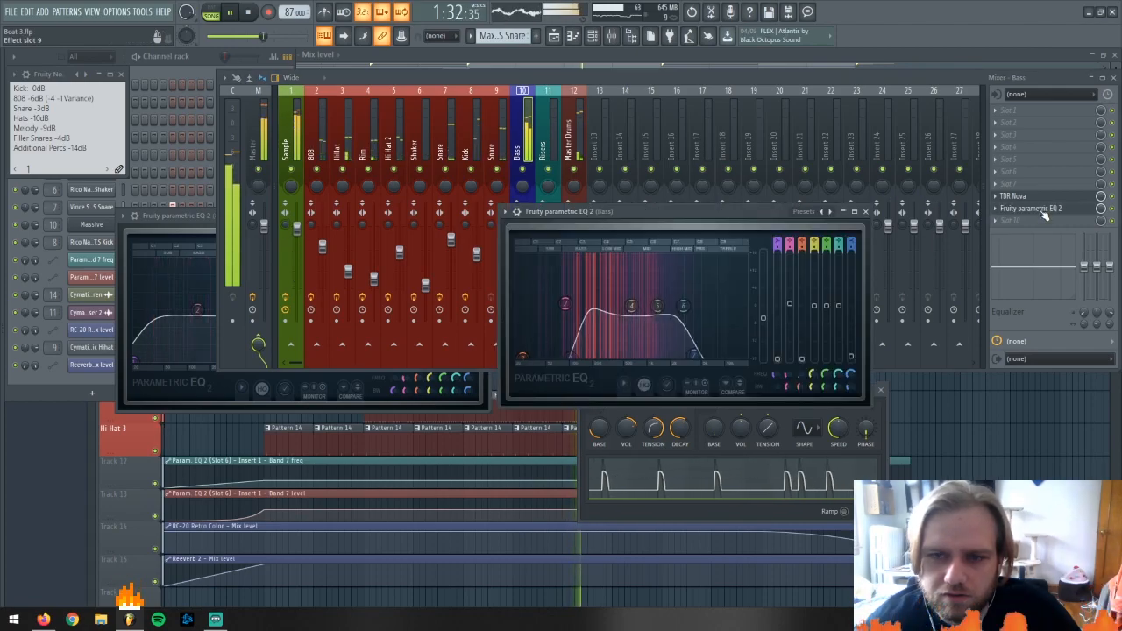
left_click_drag(582, 356, 592, 355)
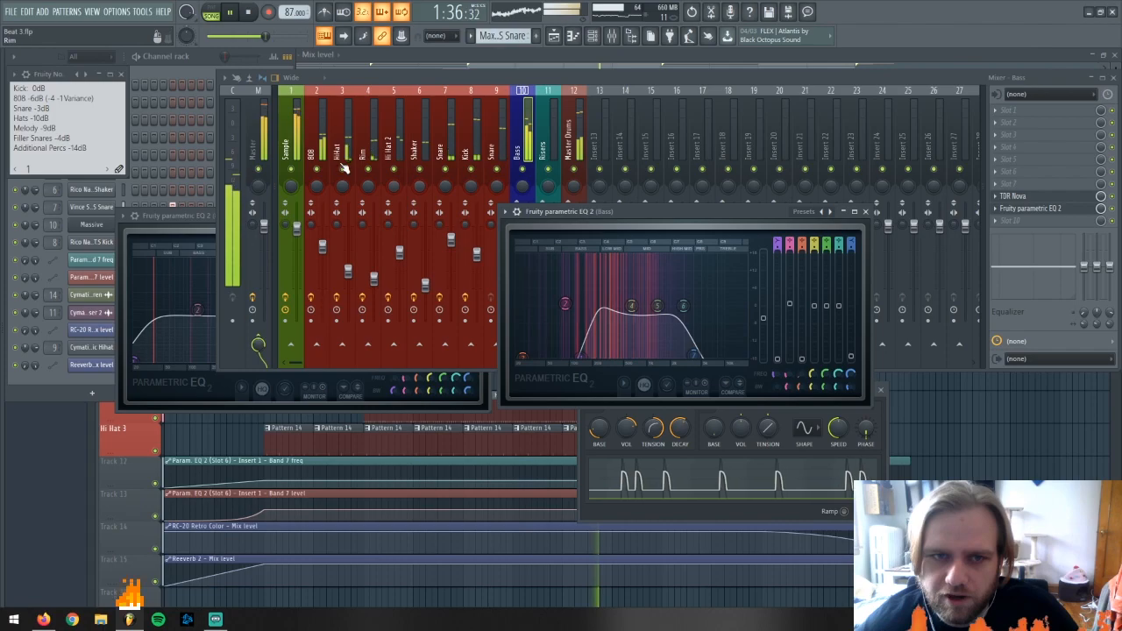
left_click_drag(691, 213, 709, 375)
left_click_drag(208, 222, 220, 342)
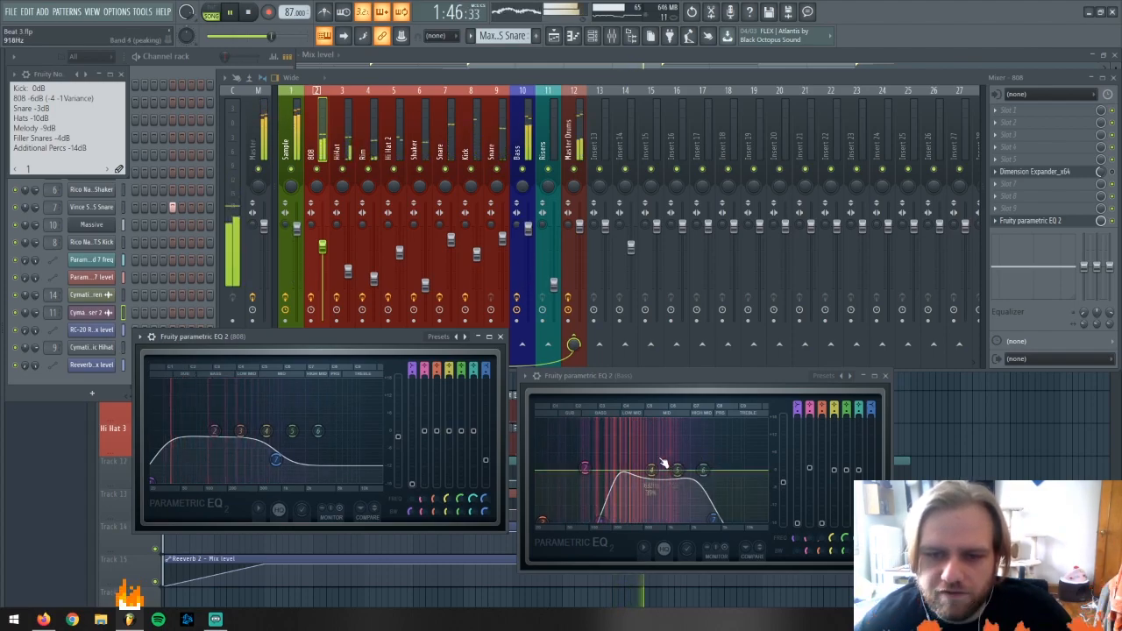
Lower the band 7 high cut slightly in the Bass insert's Fruity parametric EQ 2 and close that equalizer
left_click(710, 517)
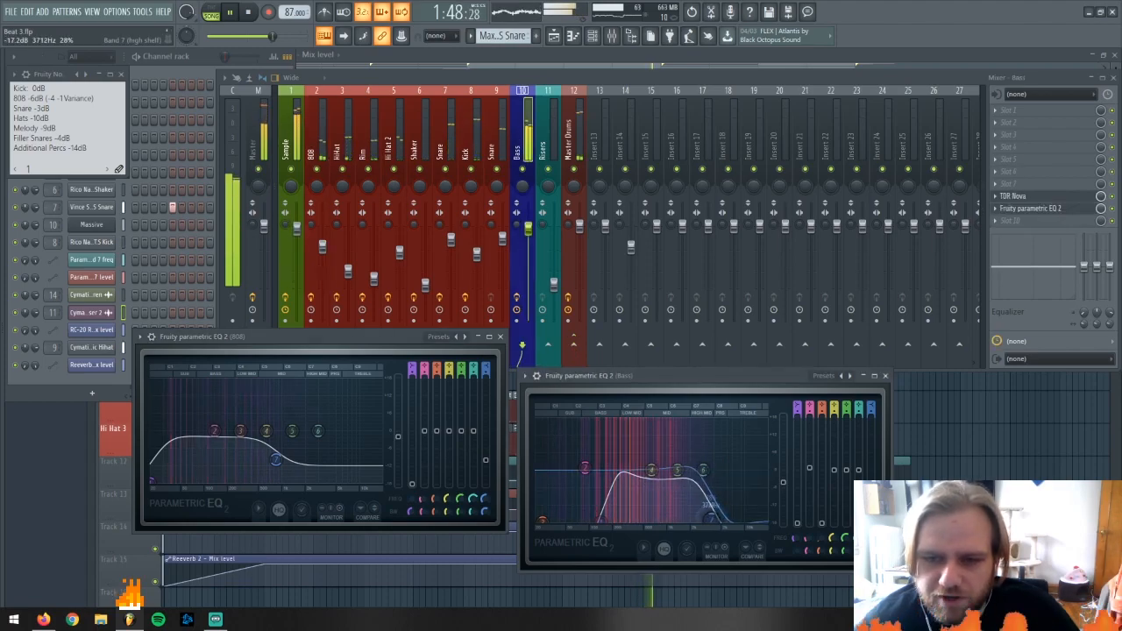
left_click_drag(708, 520, 704, 520)
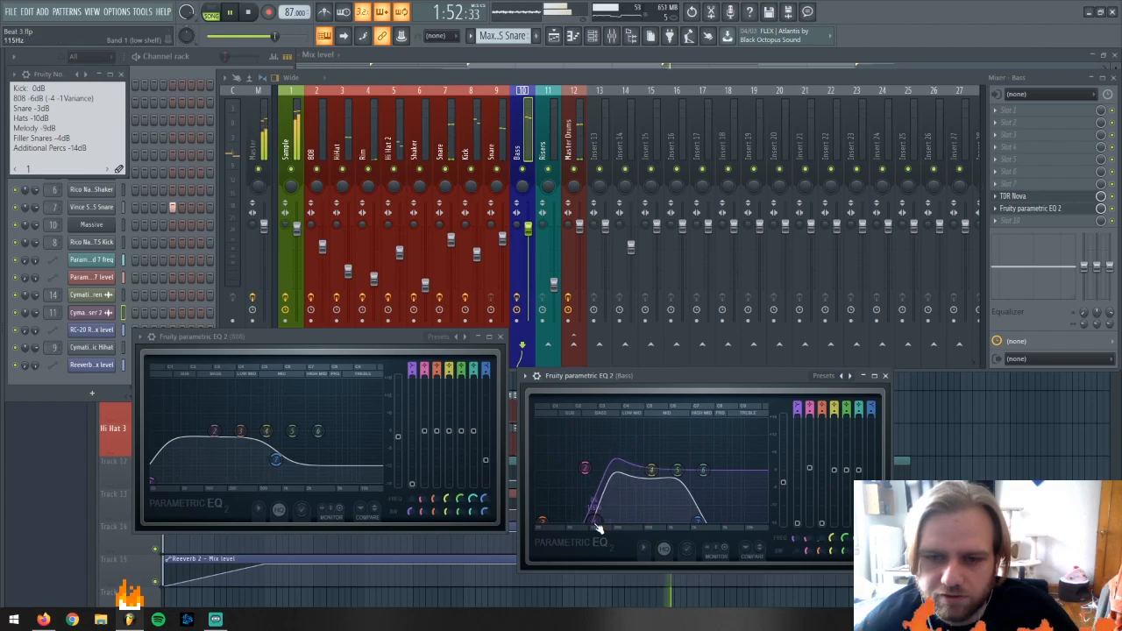
left_click(886, 376)
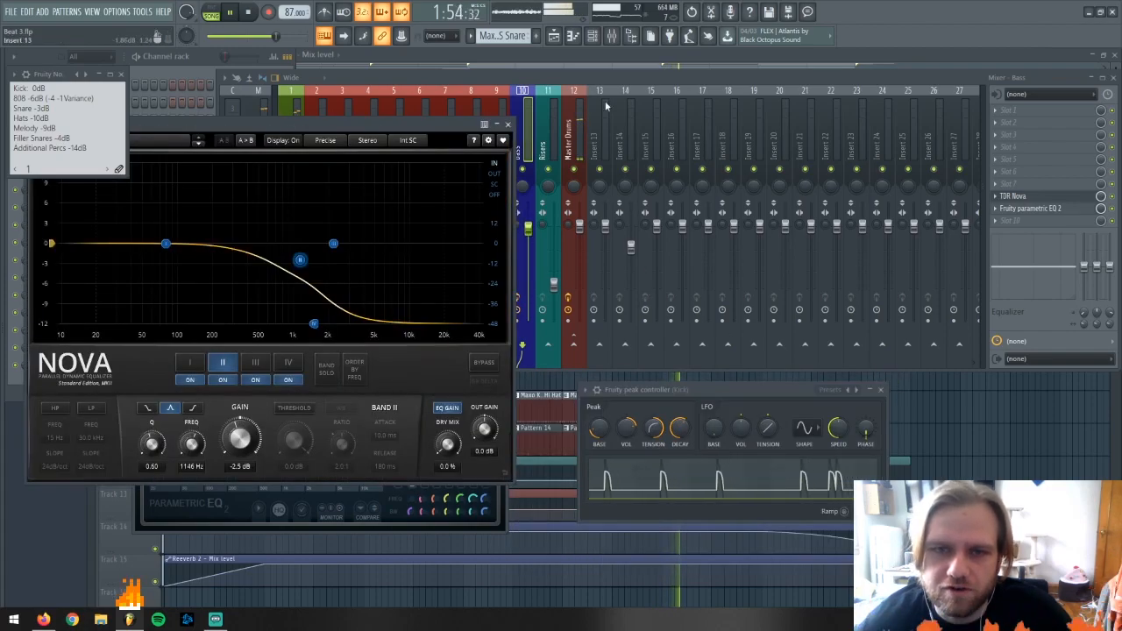
In the Kick insert's Fruity parametric EQ 2, set band 7 to 1351 Hz with a 26% bandwidth, and close the equalizer
left_click(501, 111)
left_click(473, 123)
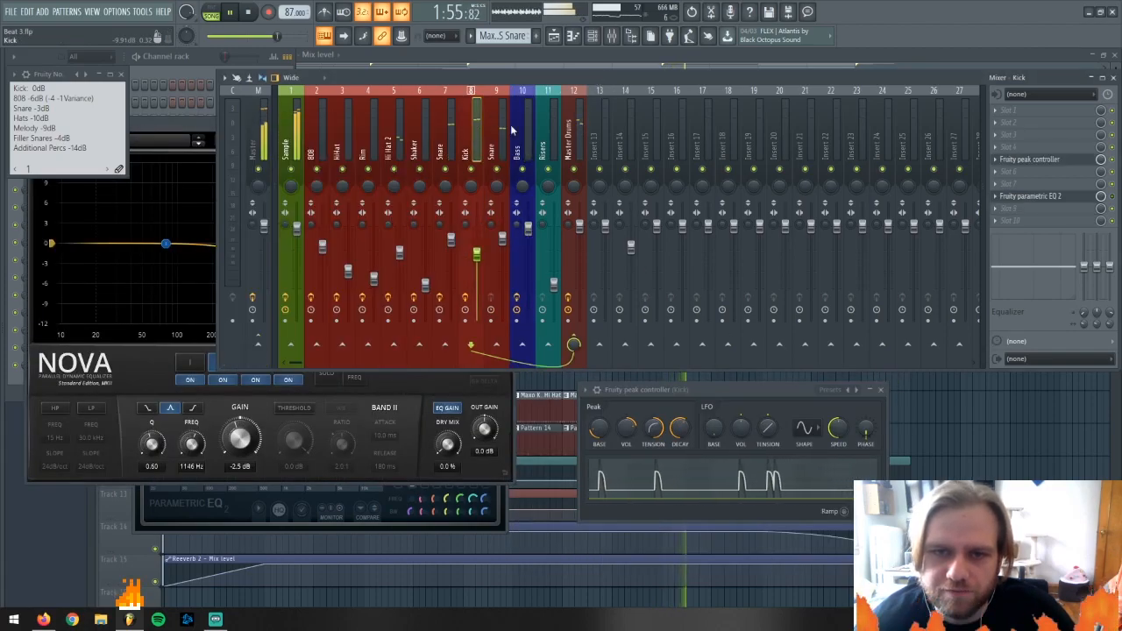
left_click(1035, 196)
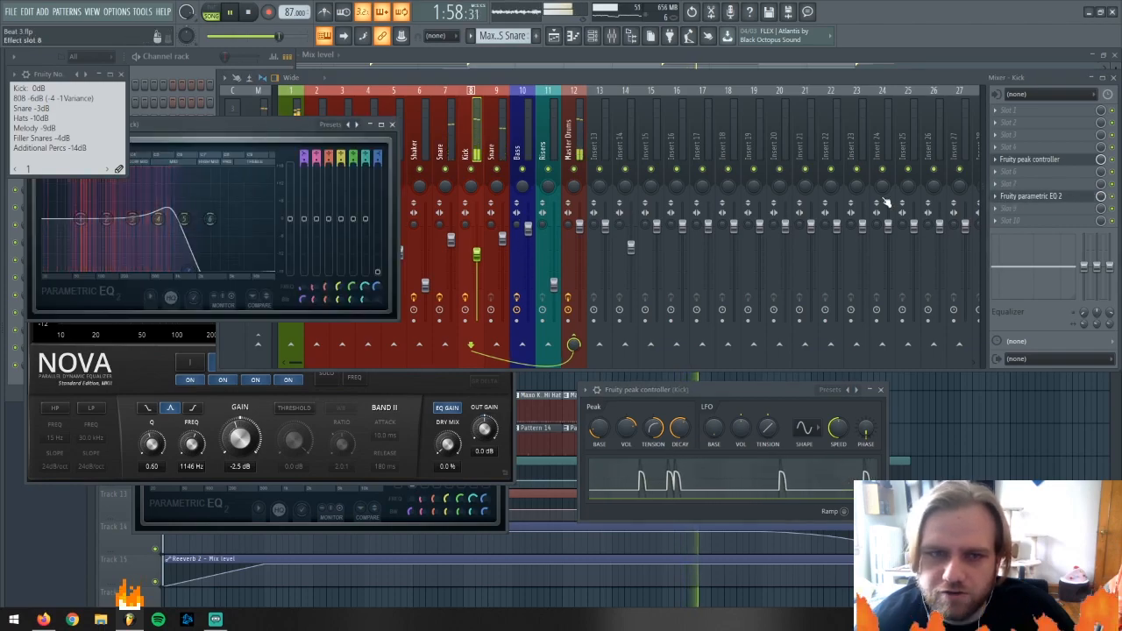
left_click_drag(192, 266, 182, 268)
scroll(182, 268, "up", 3)
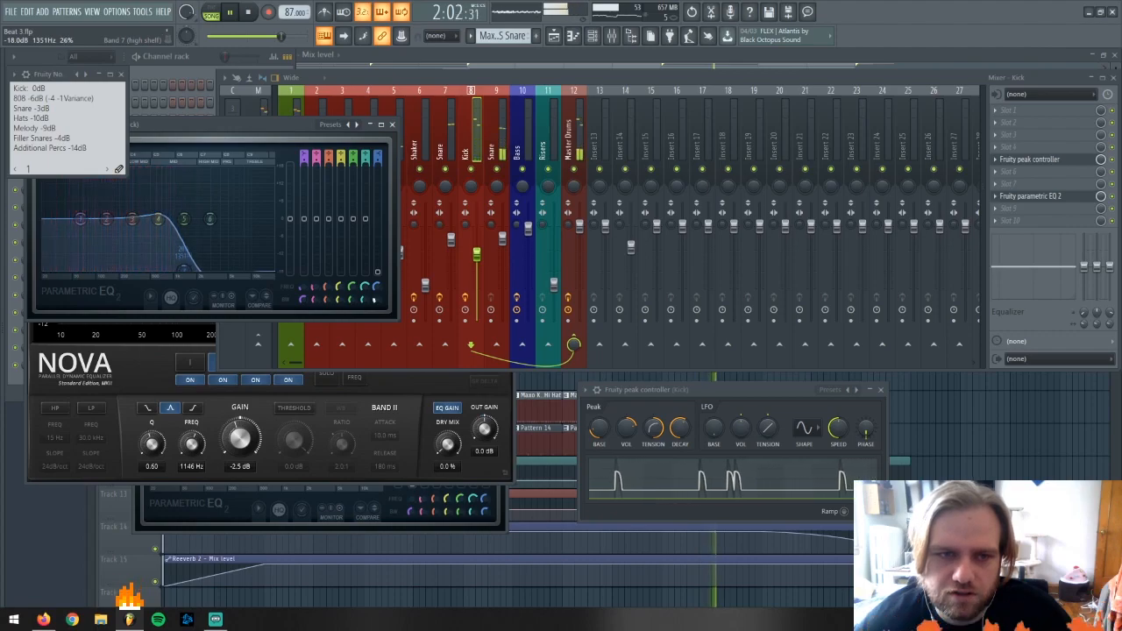
left_click(393, 124)
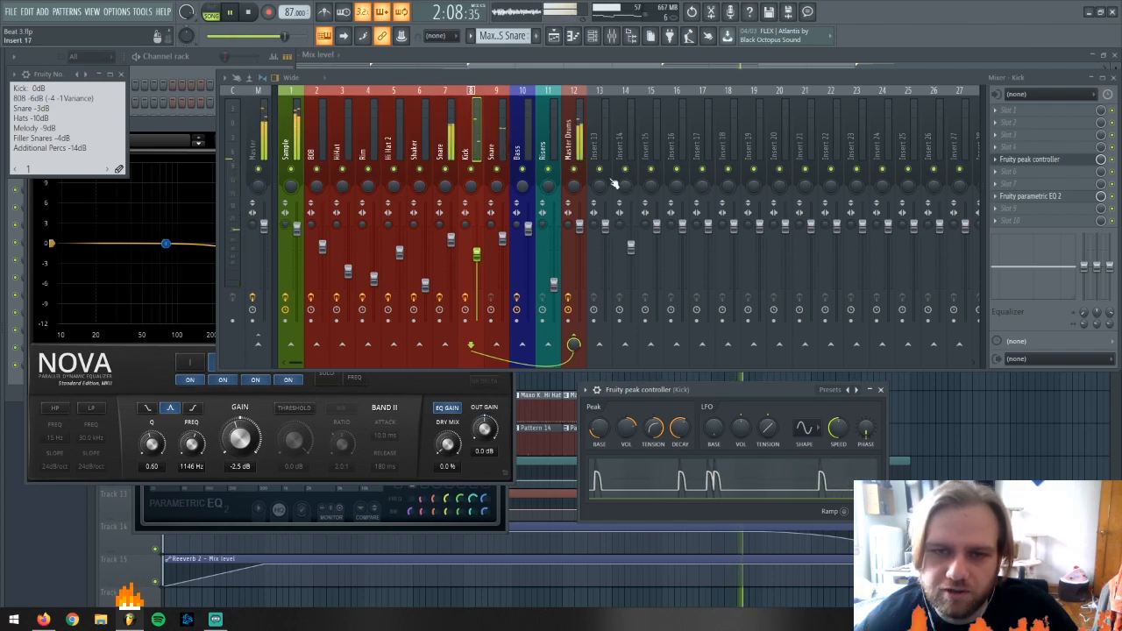
Remove Ozone 9 Elements from the Master Drums insert
left_click(578, 153)
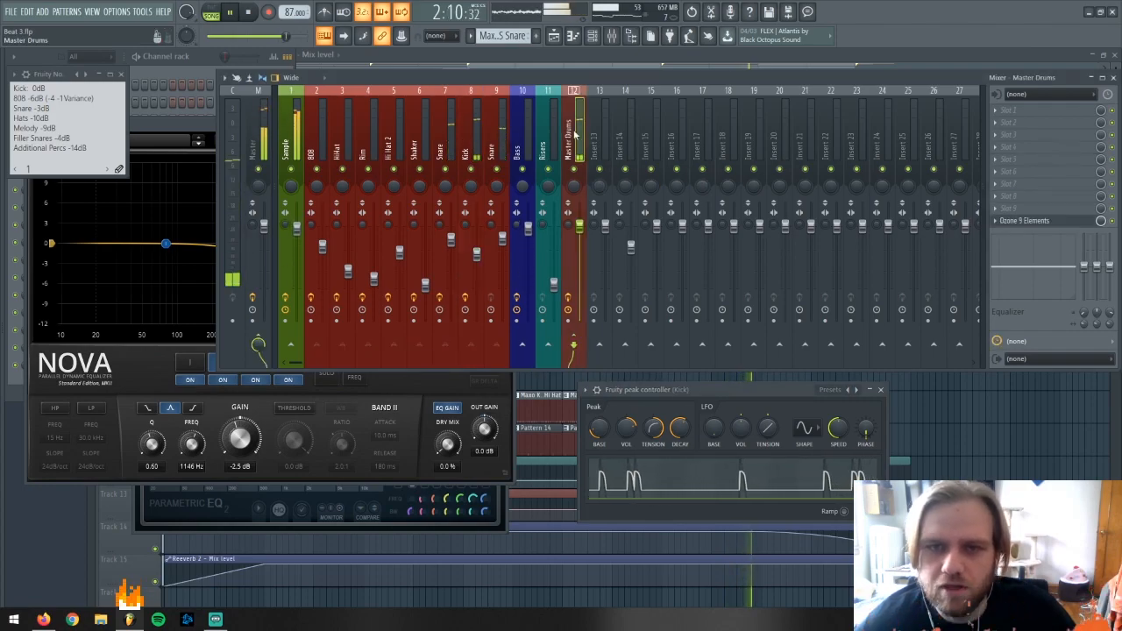
left_click(1000, 220)
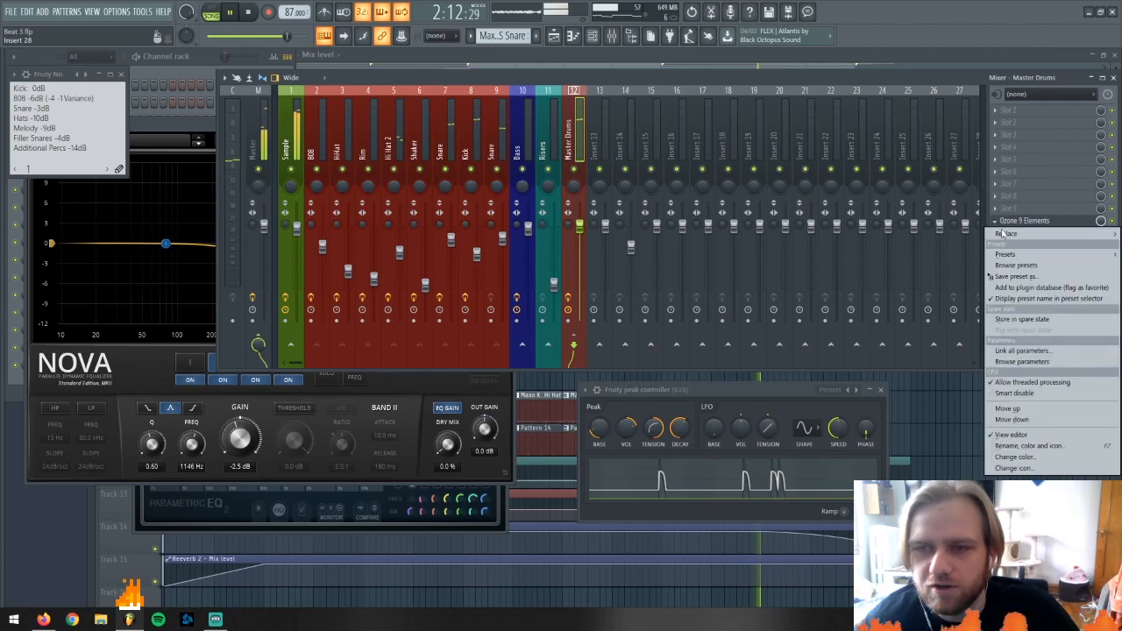
mouse_move(1008, 233)
left_click(820, 35)
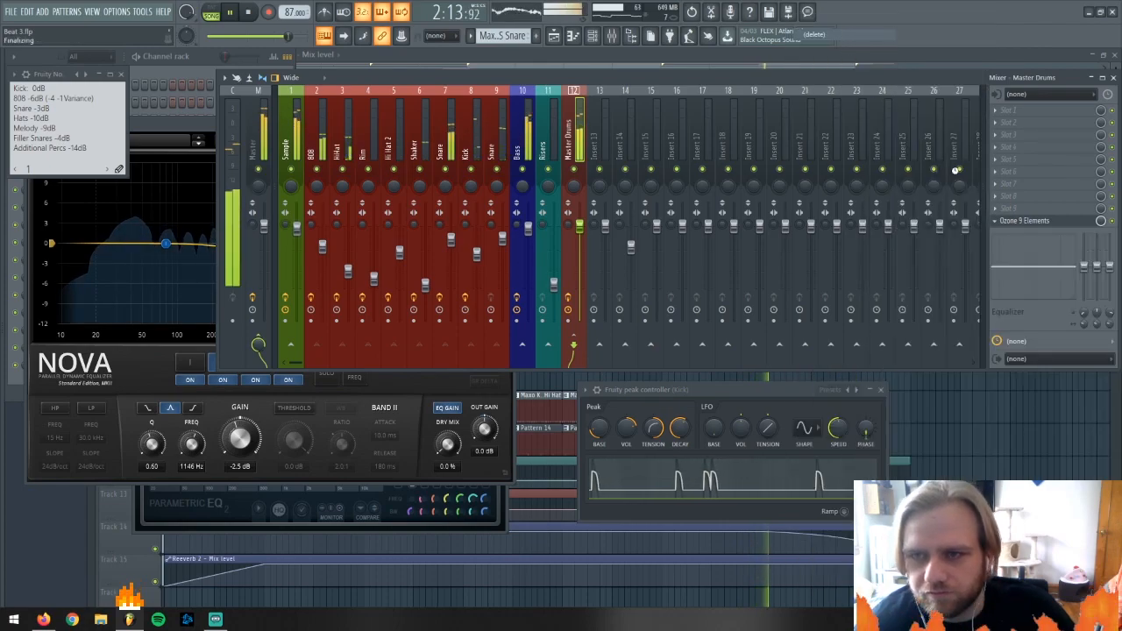
Add a Fruity Compressor to Master Drums with a 1.3:1 ratio, a -30.2 dB threshold and 5.1 dB gain
left_click(1000, 220)
mouse_move(1004, 233)
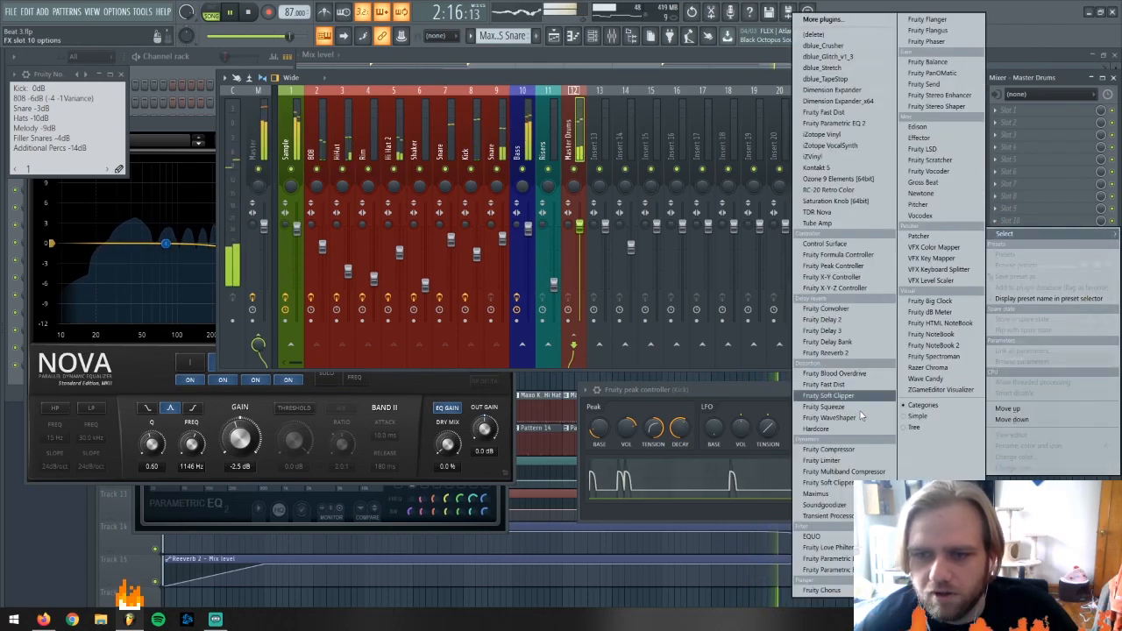
left_click(849, 450)
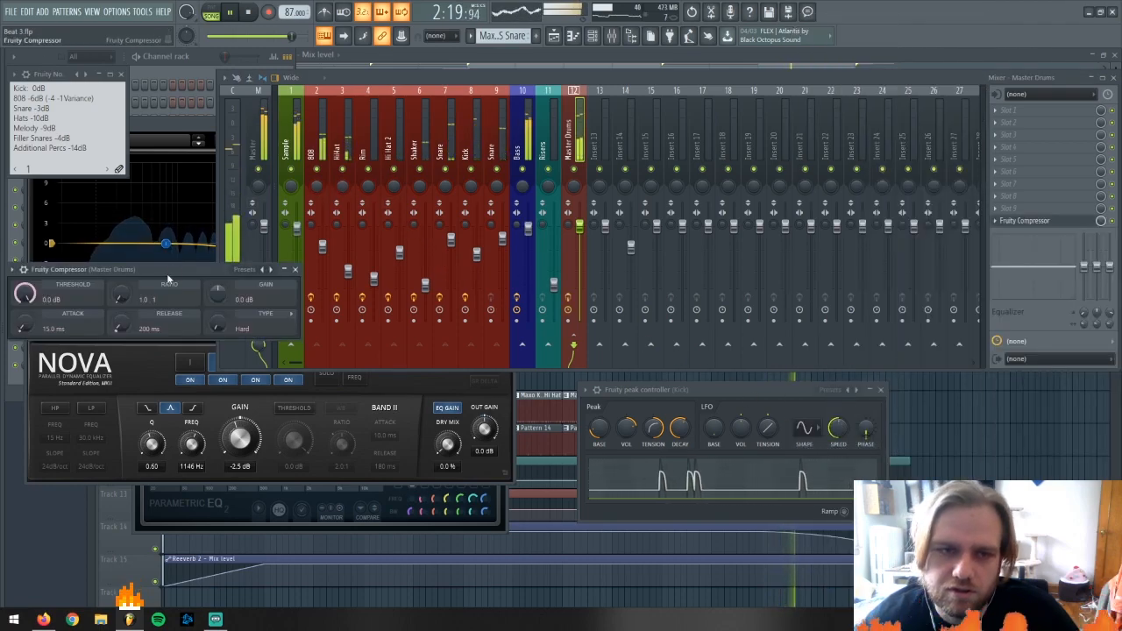
left_click_drag(121, 295, 121, 292)
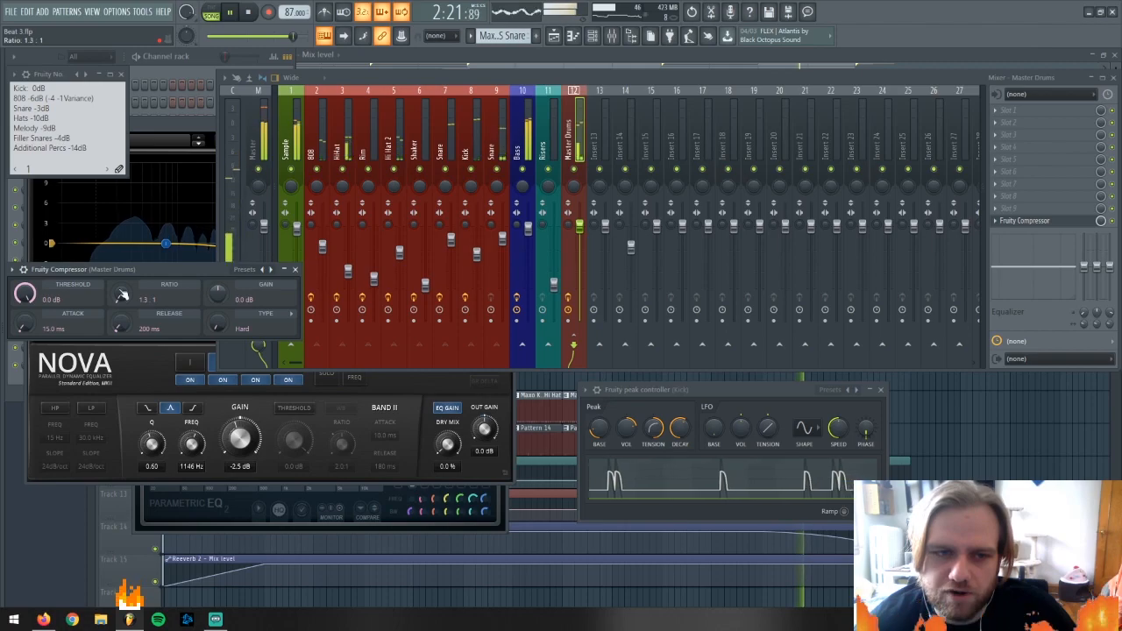
left_click_drag(25, 294, 26, 335)
left_click_drag(217, 295, 218, 284)
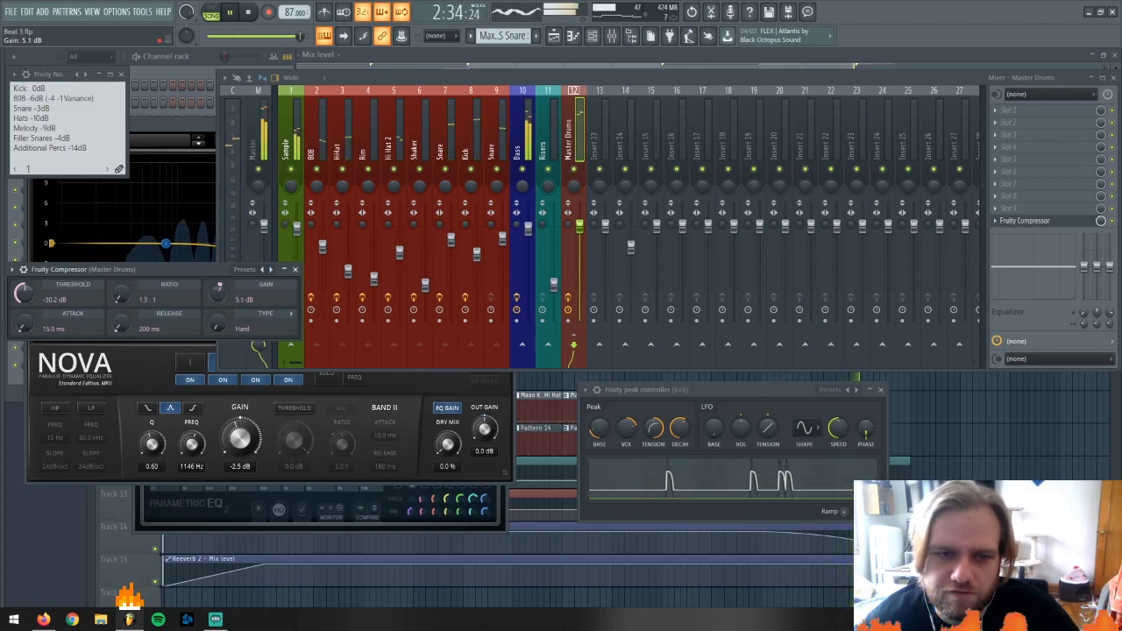
Inspect the Fruity Multiband Compressor on the Master insert during playback, and close it
left_click(265, 124)
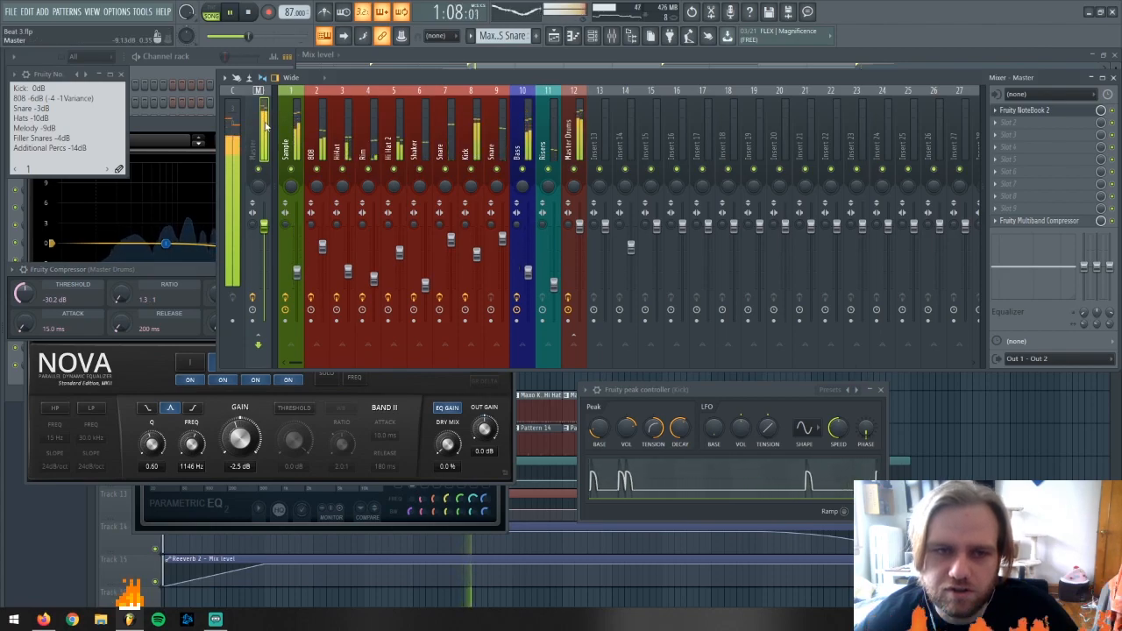
left_click(1041, 220)
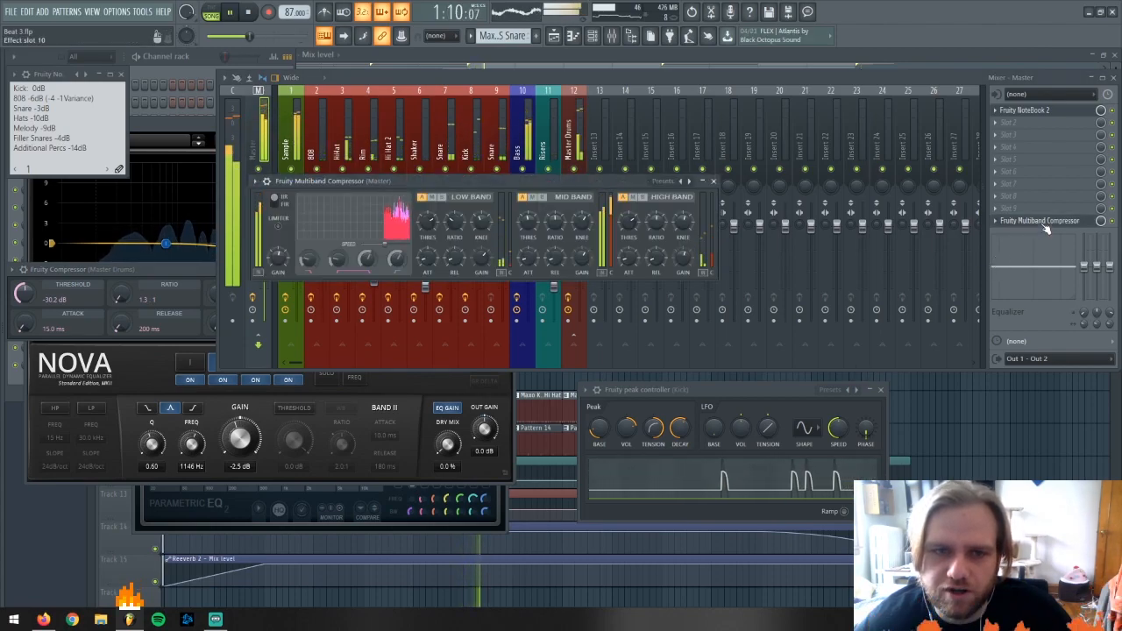
left_click(714, 182)
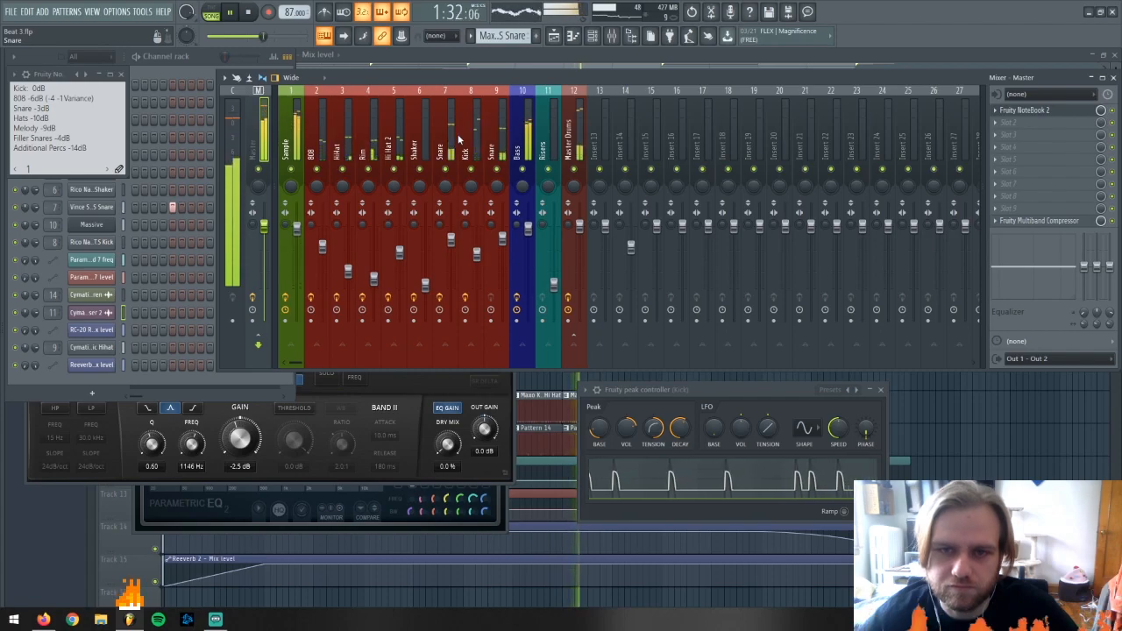
Lower the first point of the RC-20 Retro Color mix level automation to ramp it up over the intro, and replay the song
left_click(1052, 441)
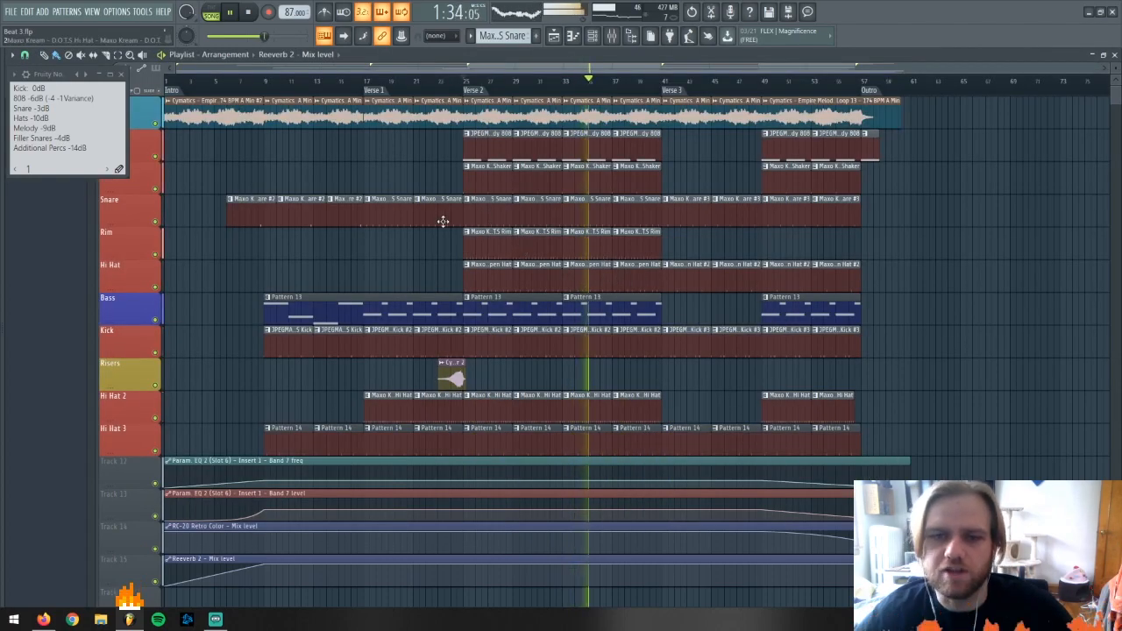
left_click(235, 12)
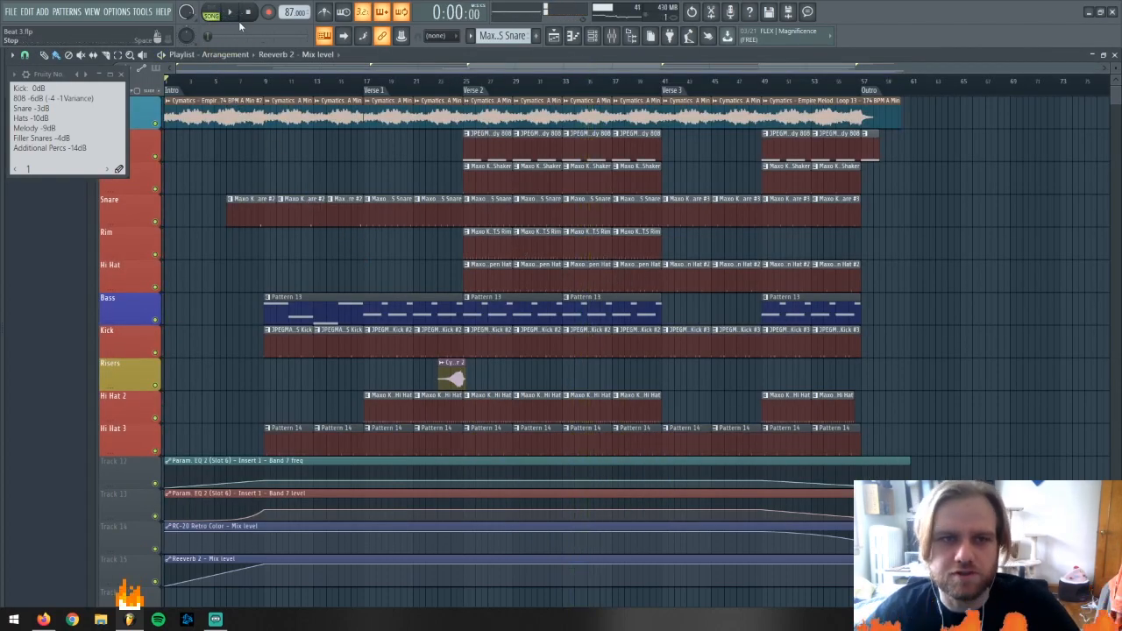
scroll(210, 194, "down", 3)
scroll(210, 195, "up", 3)
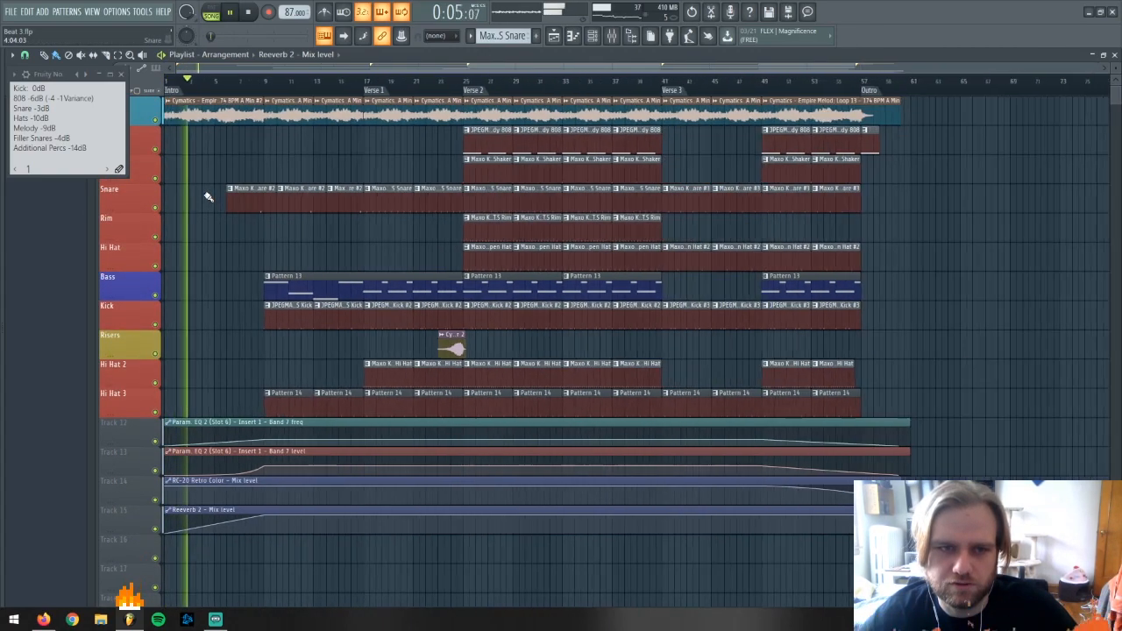
scroll(199, 186, "up", 2)
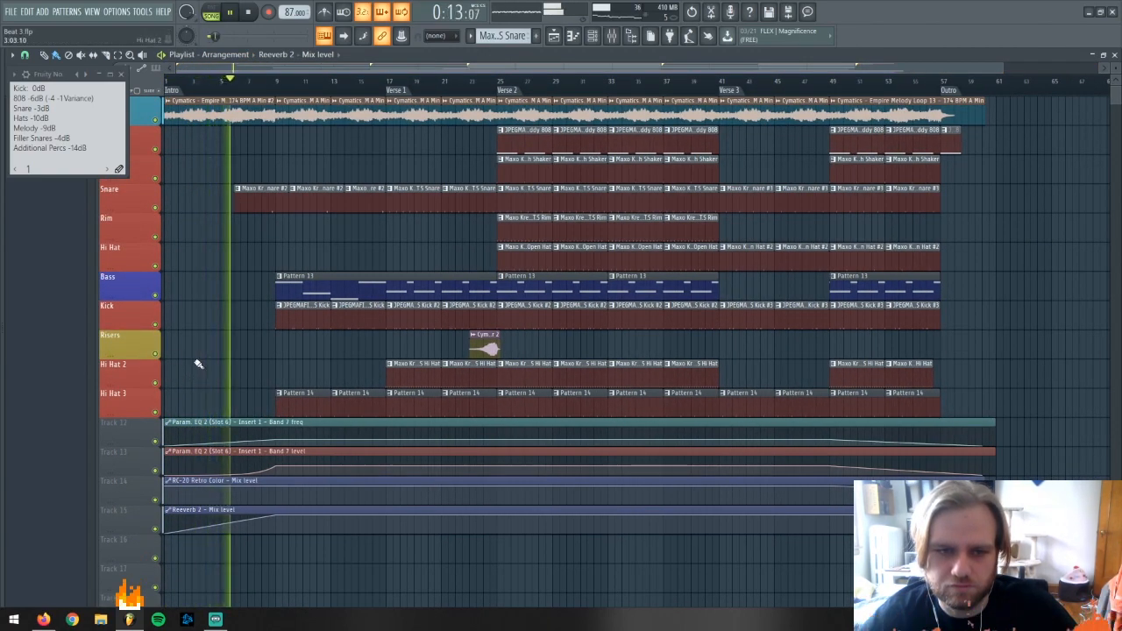
key("space")
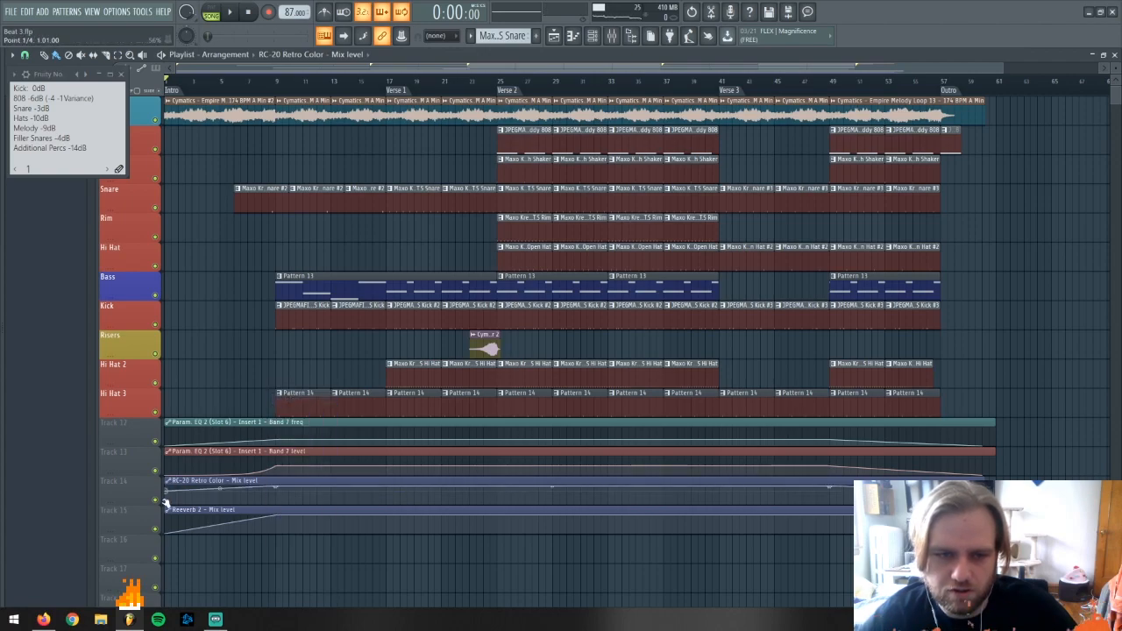
key("space")
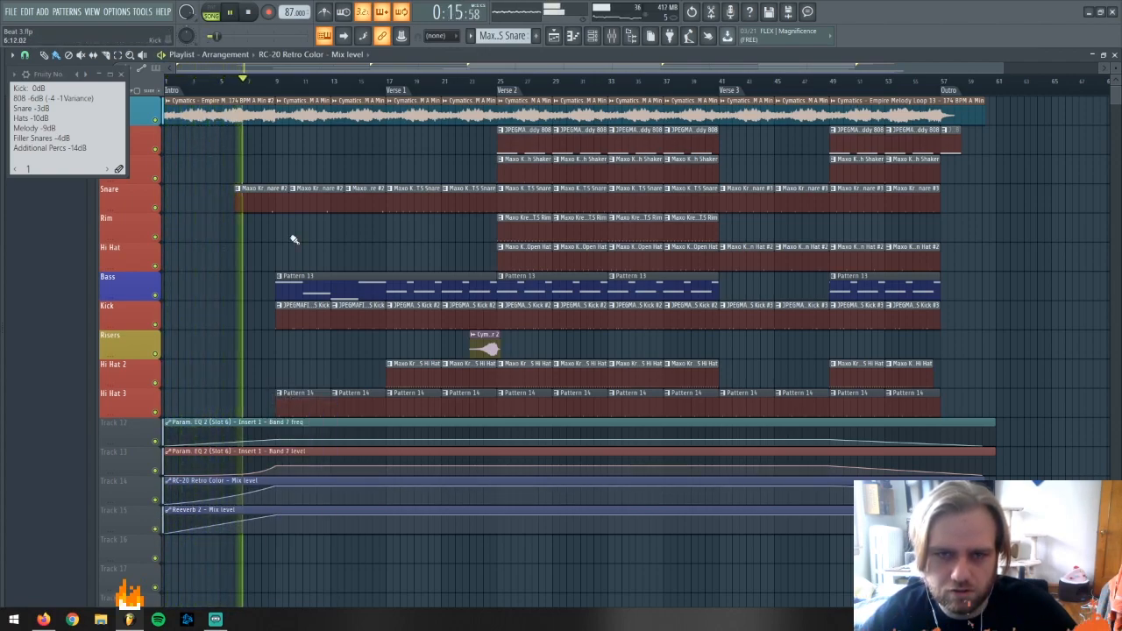
Check the RC-20 Retro Color effect on the Sample insert while the intro plays, and return to the playlist
key("F9")
left_click(1025, 195)
left_click(536, 169)
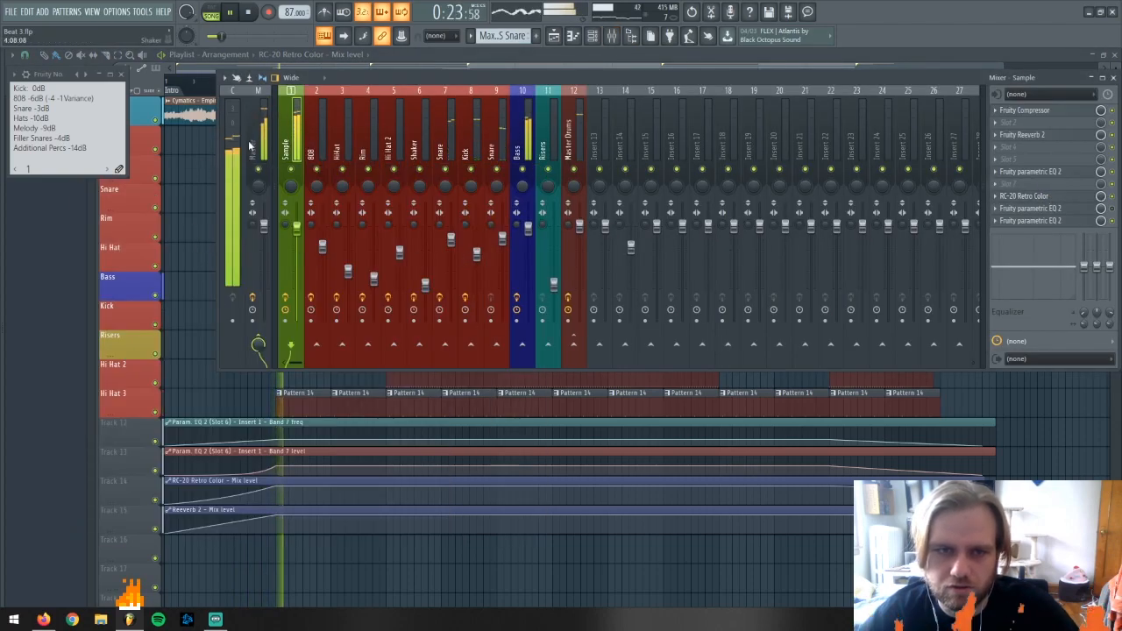
key("F9")
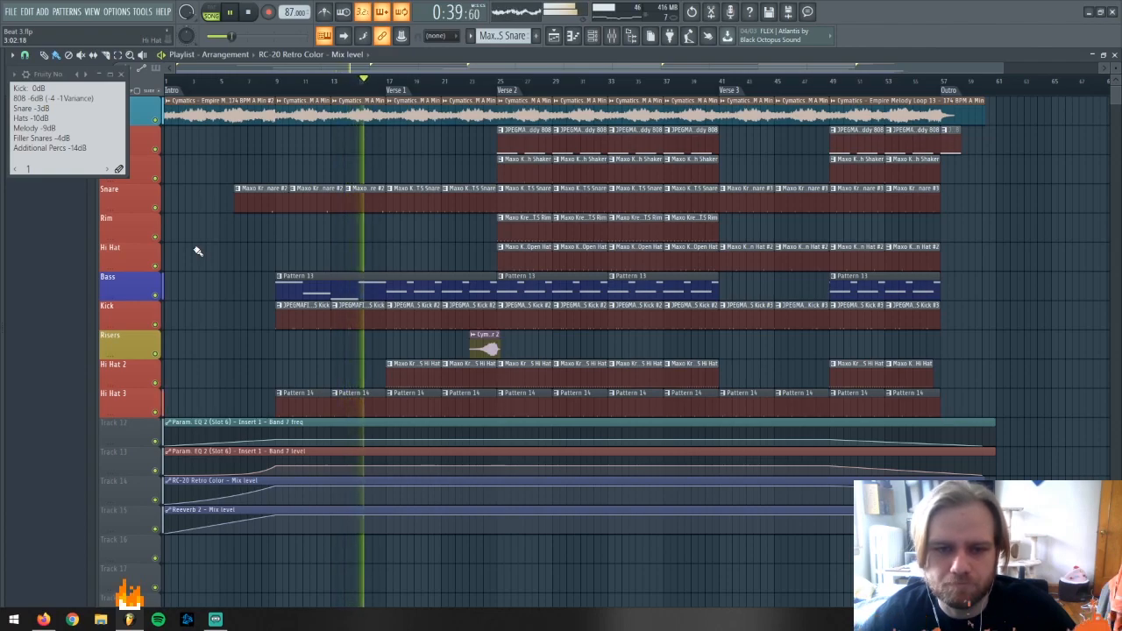
Shape the remaining velocities in the Maxo Kream D.O.T.S Hi Hat pattern into repeating four-note groups that fall from loud to soft
key("F9")
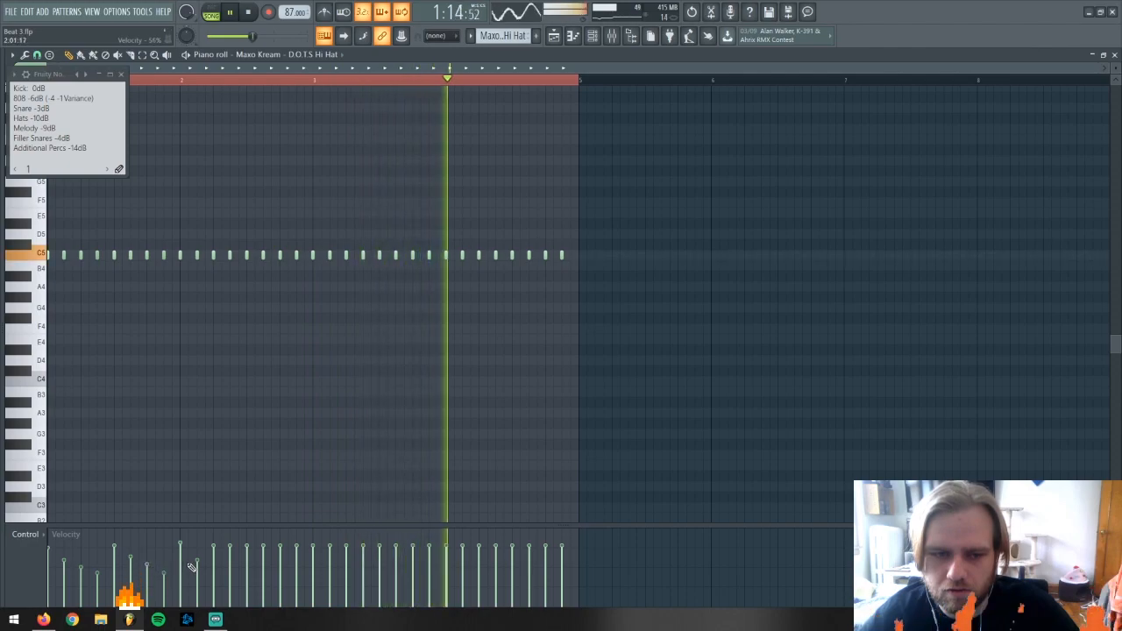
mouse_move(199, 564)
left_mouse_down()
mouse_move(238, 579)
mouse_move(255, 566)
mouse_move(368, 574)
left_mouse_up()
left_click(425, 569)
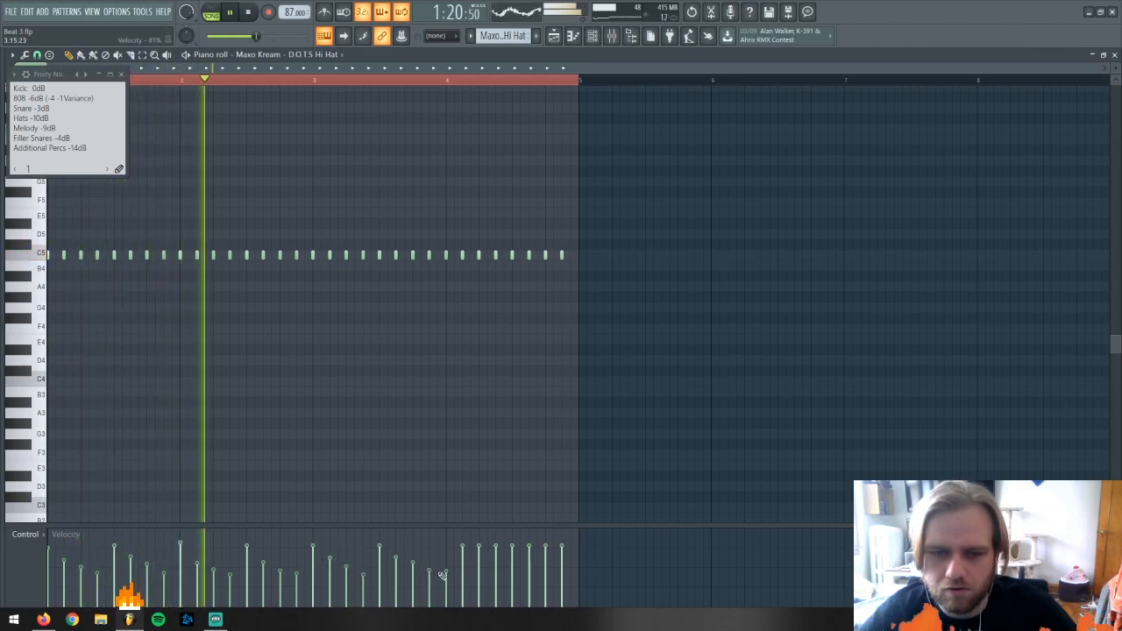
left_click_drag(462, 559, 562, 572)
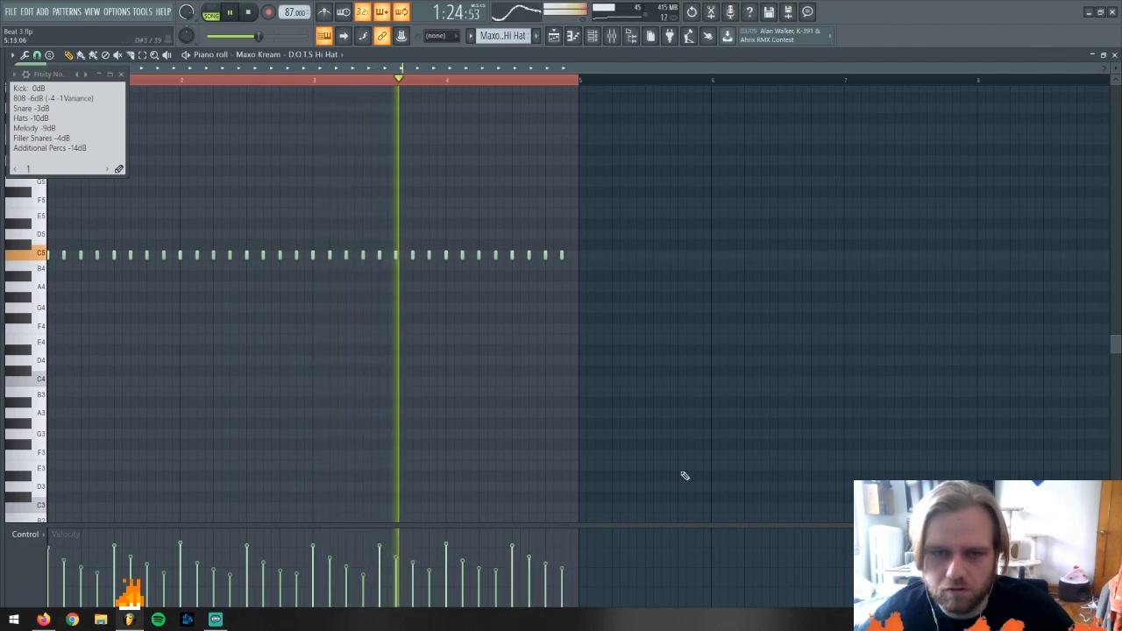
Show the hi-hat's note pan values and reduce every fourth note, starting from the second, to about 50% left
left_click(37, 538)
left_click(37, 534)
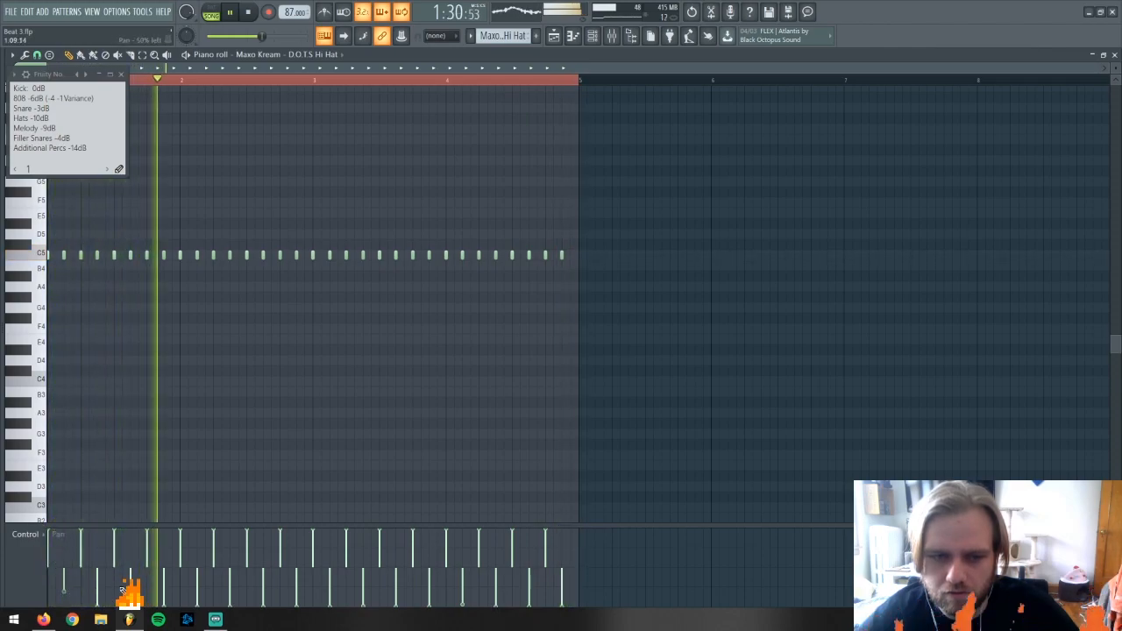
left_click(198, 589)
left_click(264, 587)
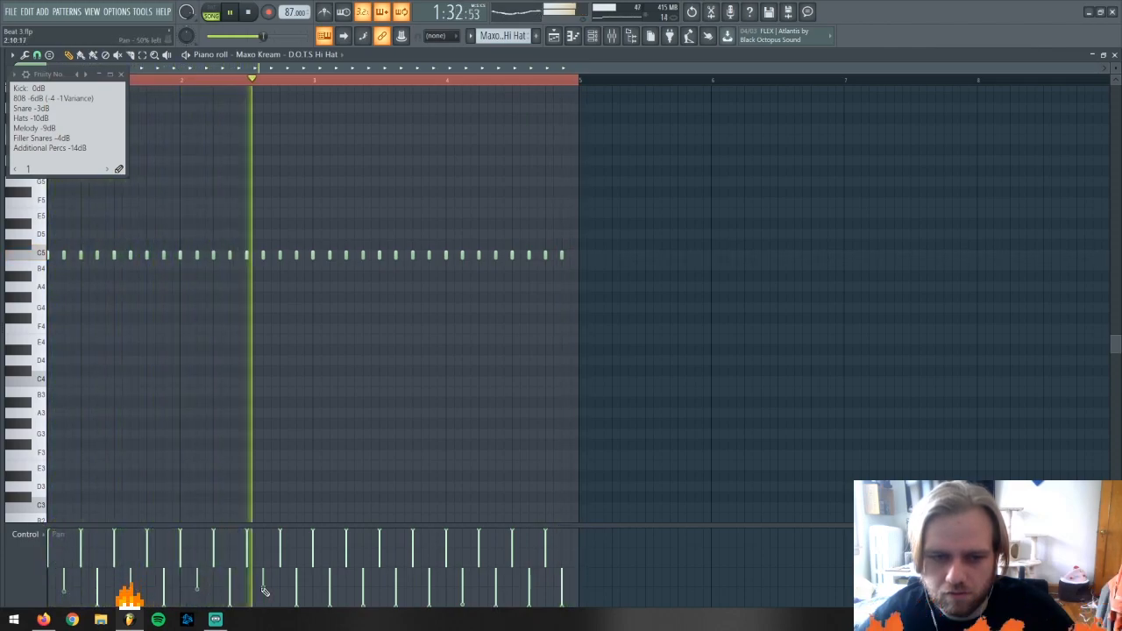
left_click(331, 587)
left_click(399, 587)
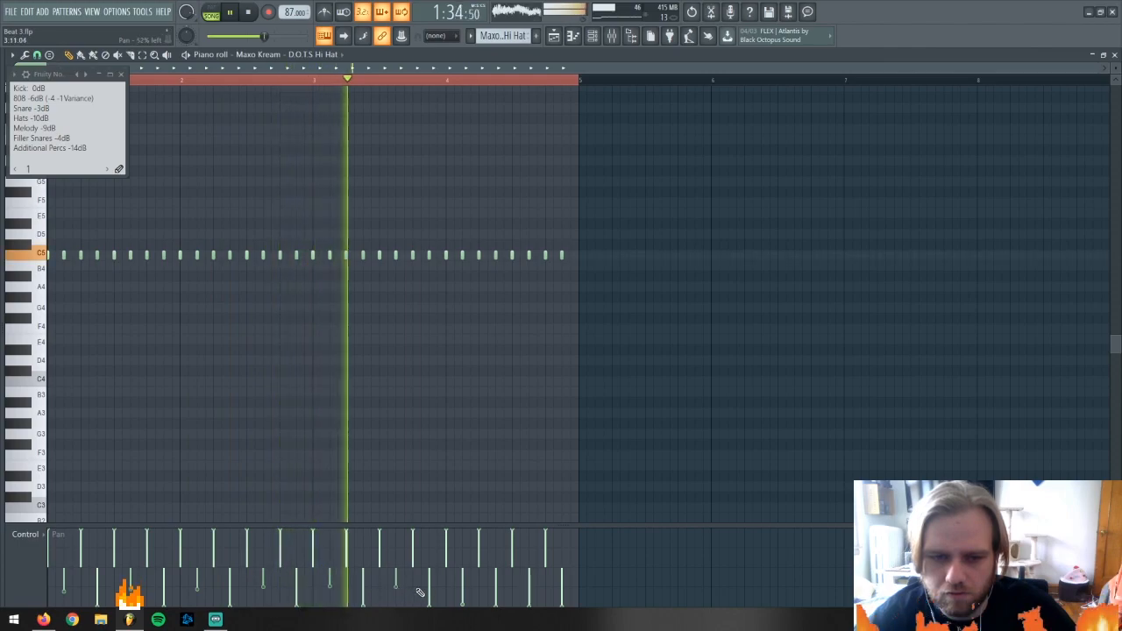
left_click(463, 587)
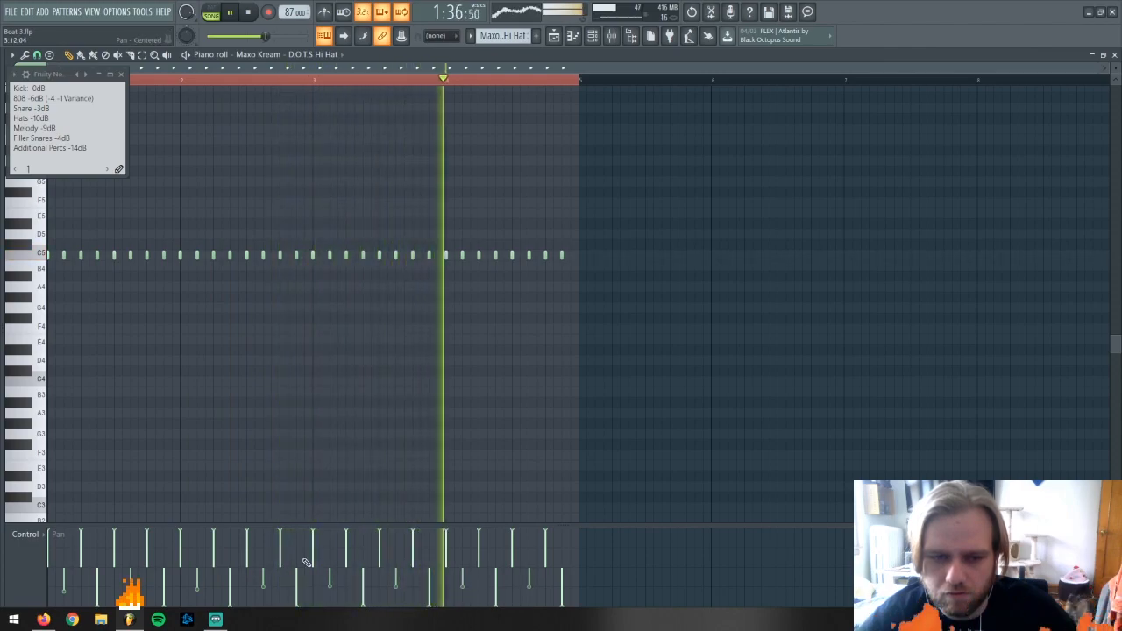
Reduce the right pan of every sixth hi-hat note, starting from the fifth, to about 45% right
left_click(115, 552)
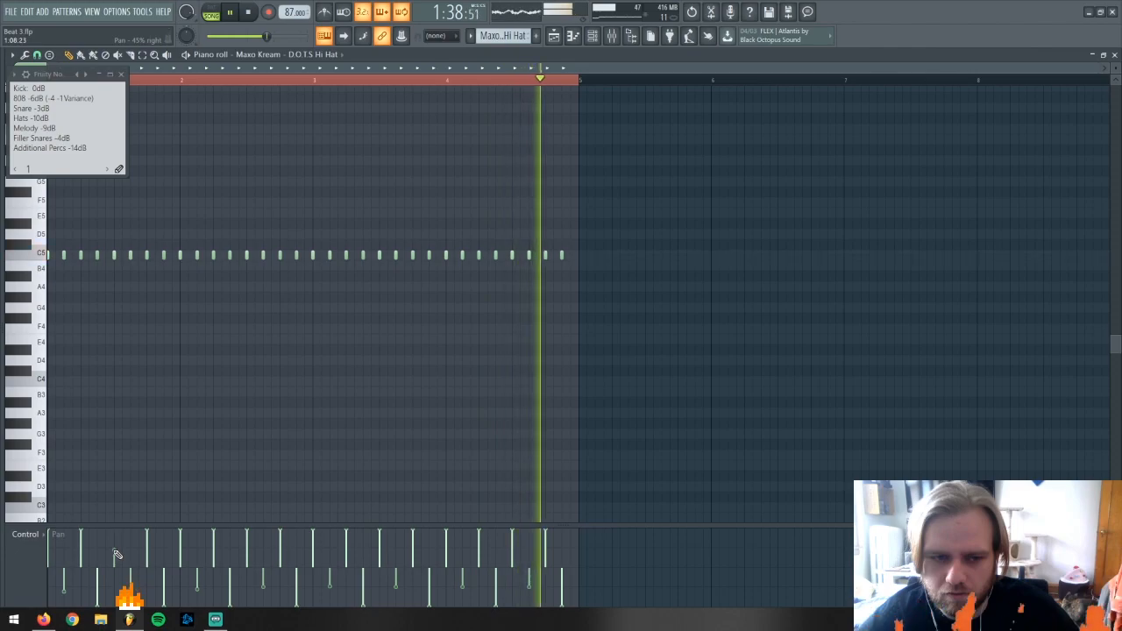
left_click(215, 553)
left_click(313, 555)
left_click(413, 553)
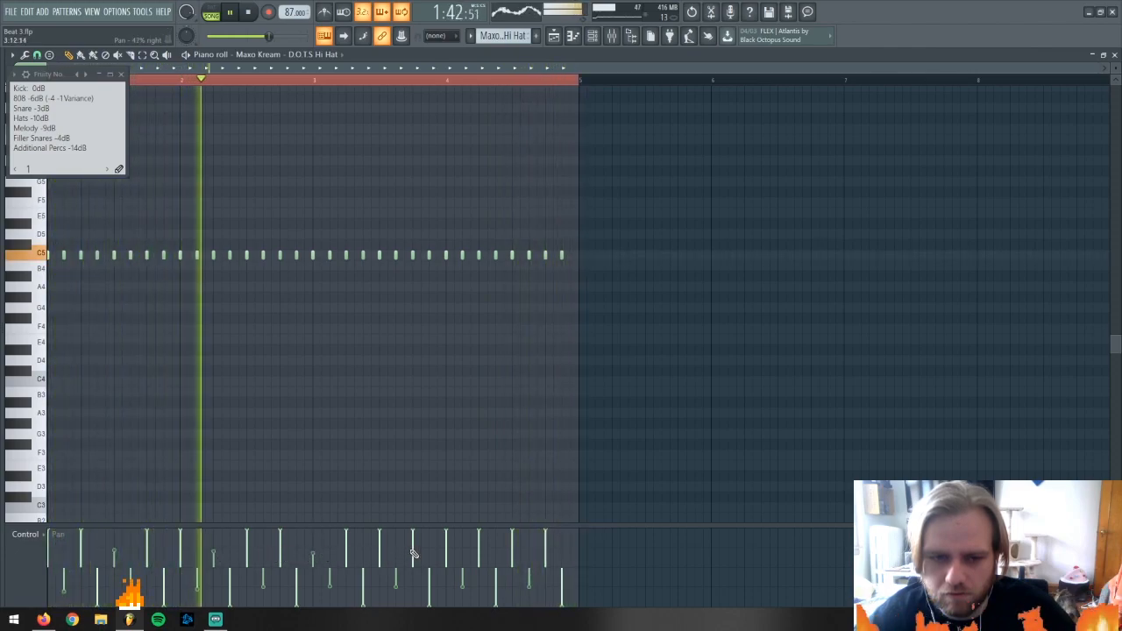
left_click(514, 553)
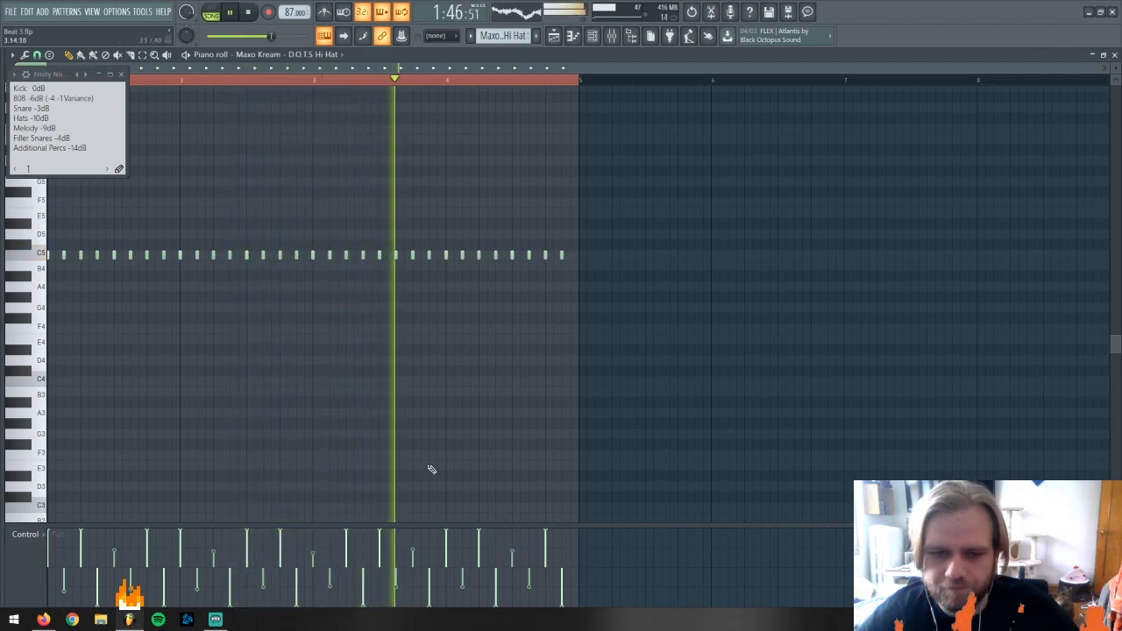
Switch playback to pattern mode and listen to the panned hi-hat pattern on its own
key("space")
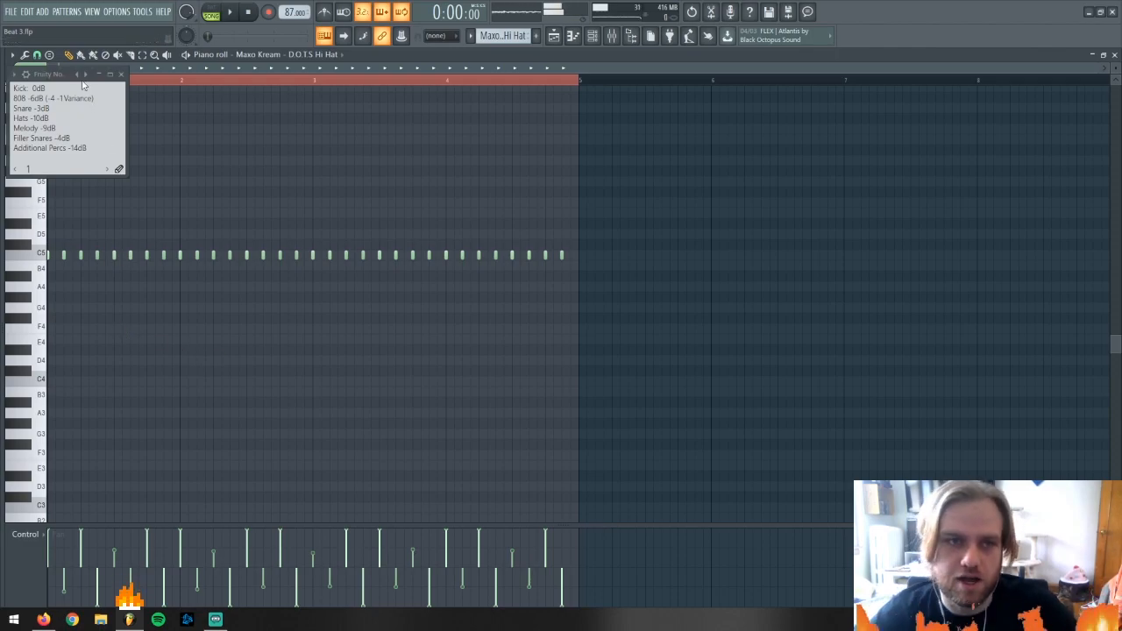
left_click(212, 15)
key("space")
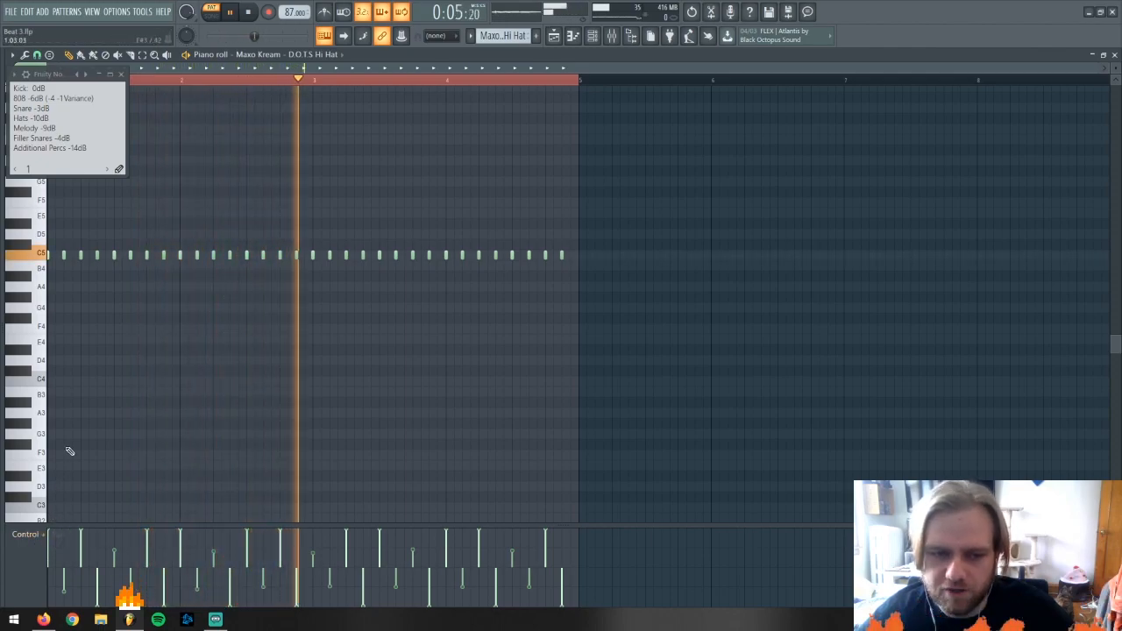
key("space")
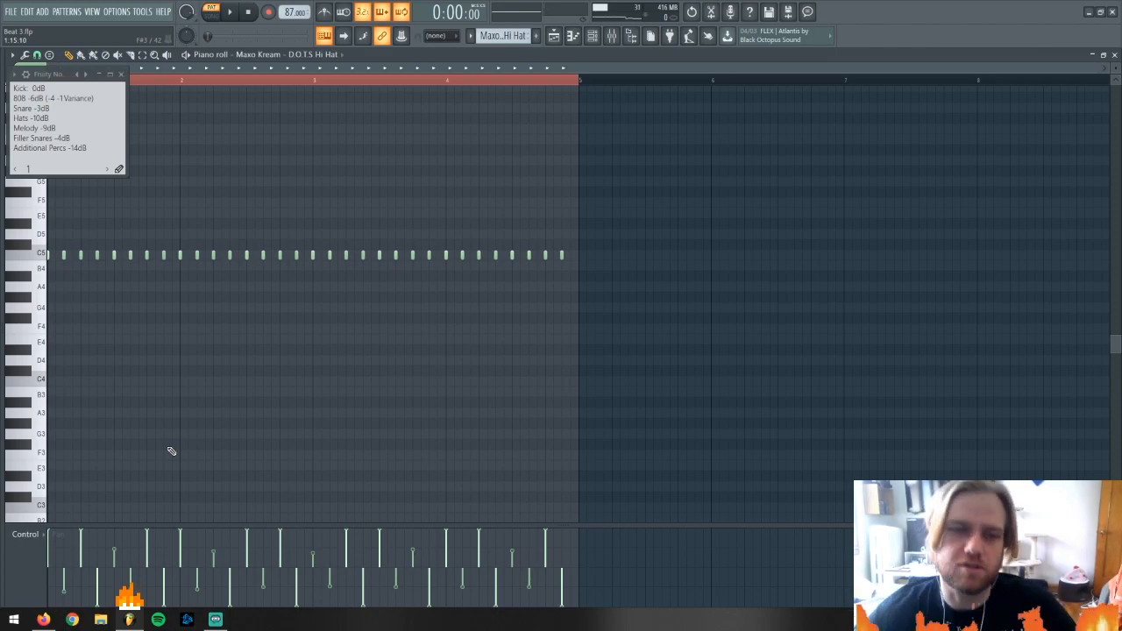
key("space")
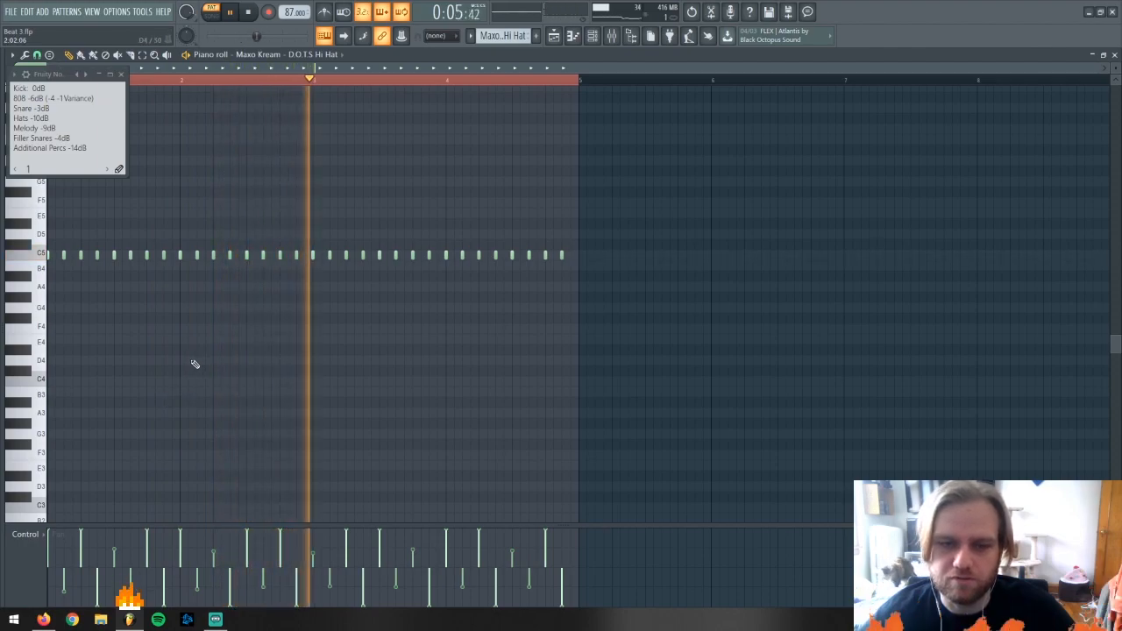
key("space")
Return to the hi-hat's note velocities, raise and lower scattered notes for a more uneven feel, and play the pattern
left_click(38, 533)
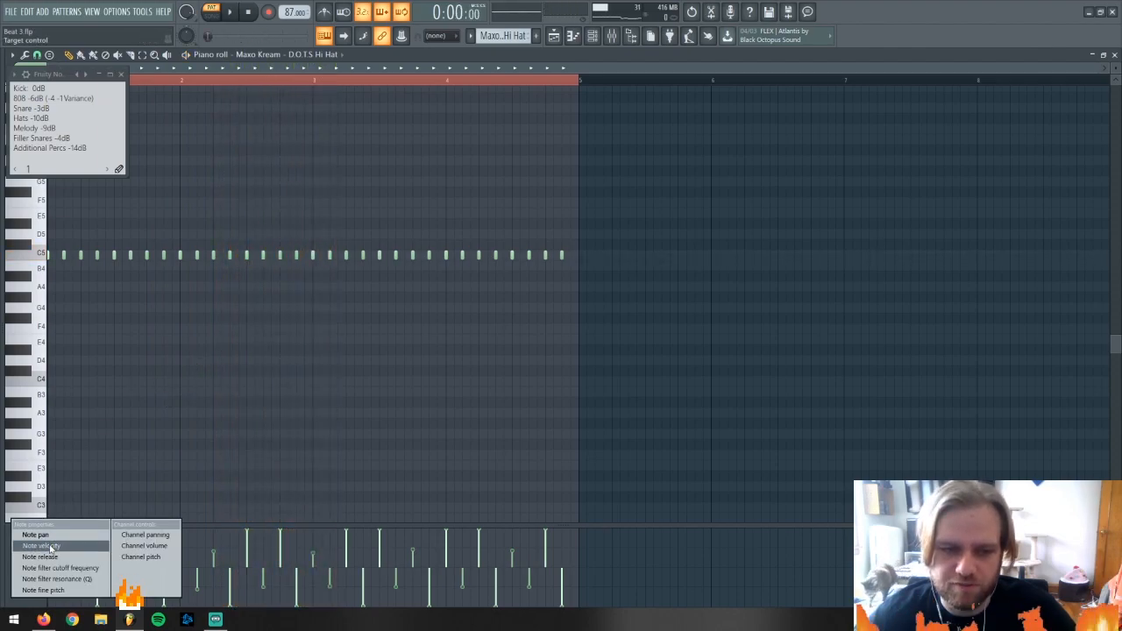
left_click(51, 547)
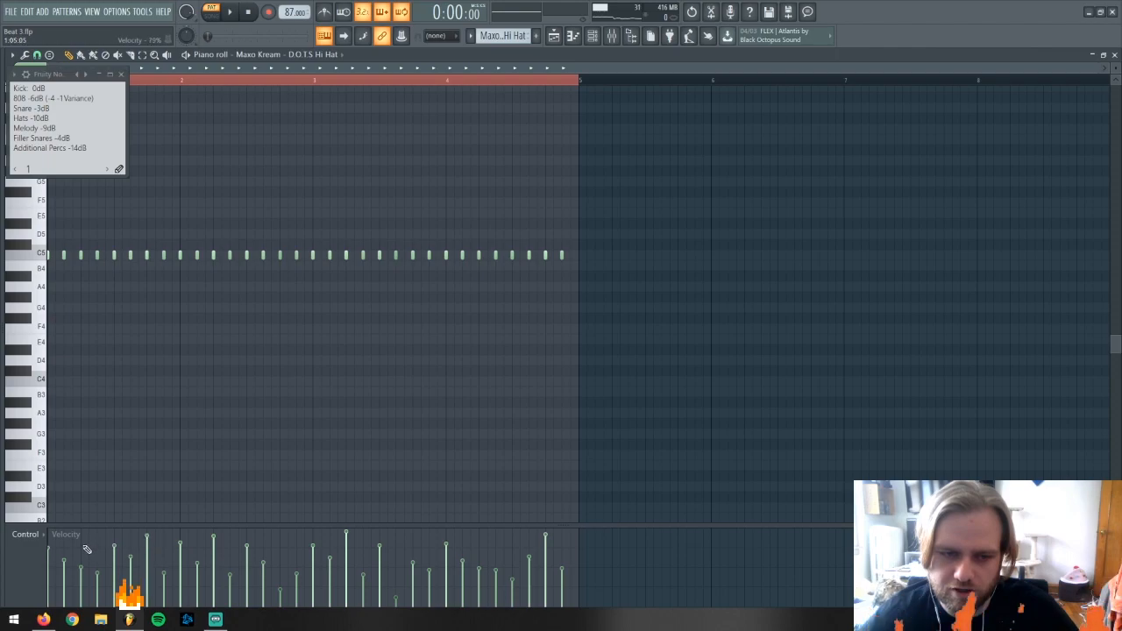
key("space")
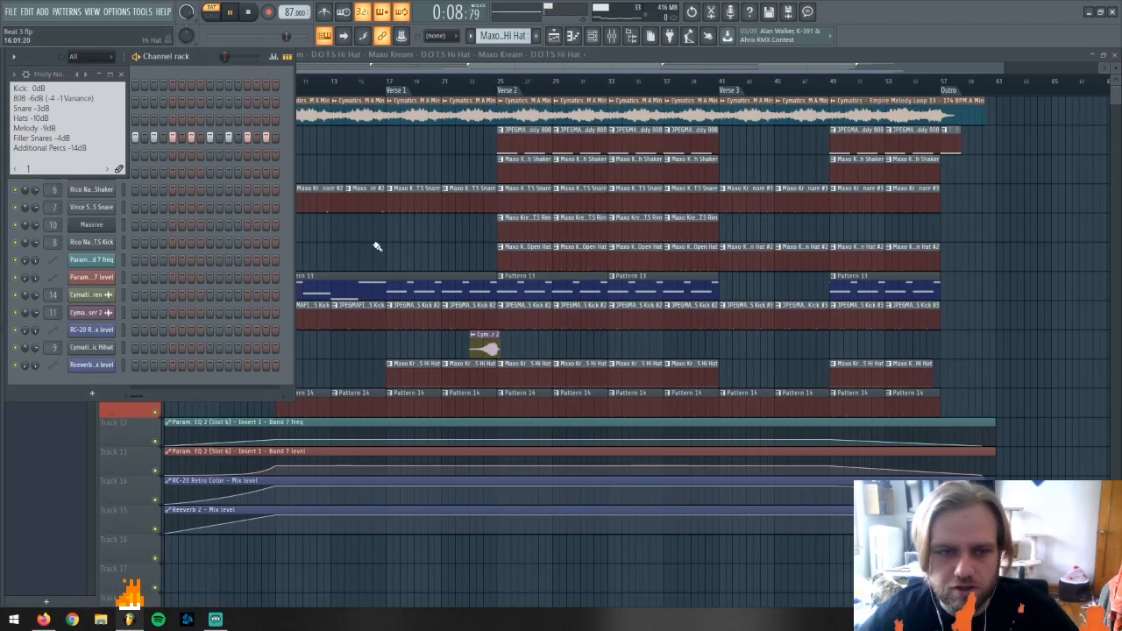
Play the song from Verse 2 in song mode and examine the Fruity Multiband Compressor on the Master insert
key("F6")
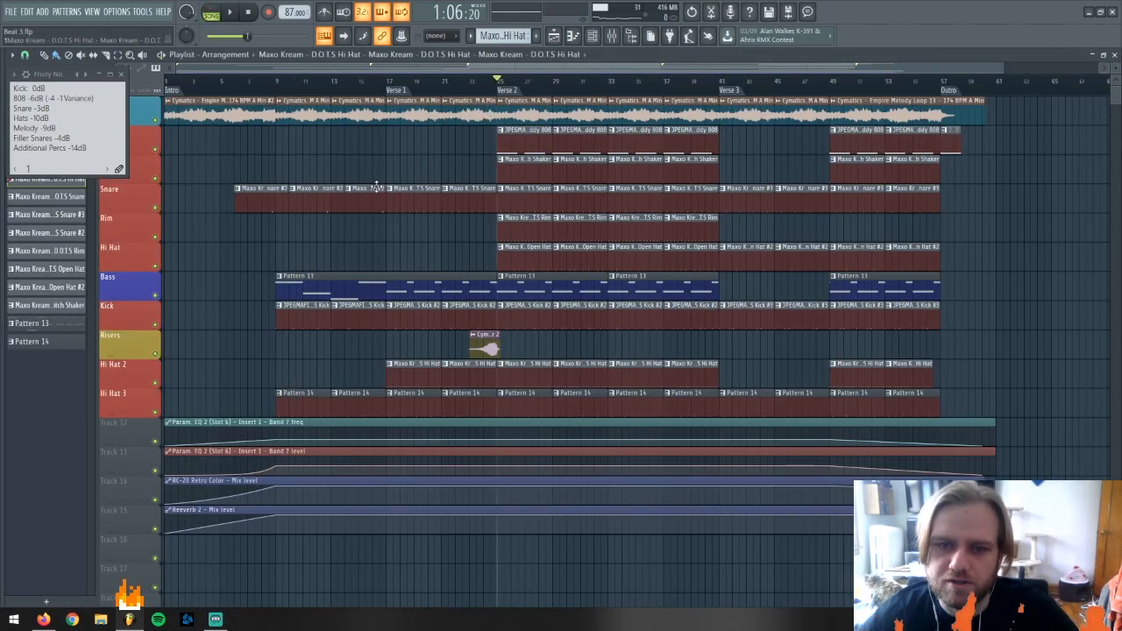
key("space")
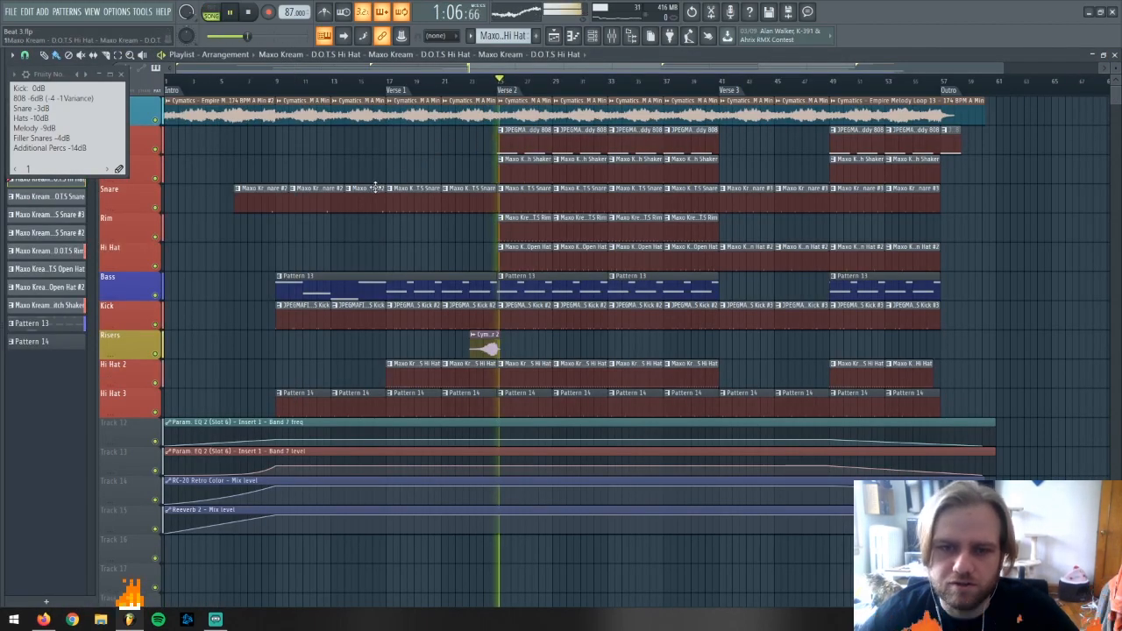
left_click(612, 35)
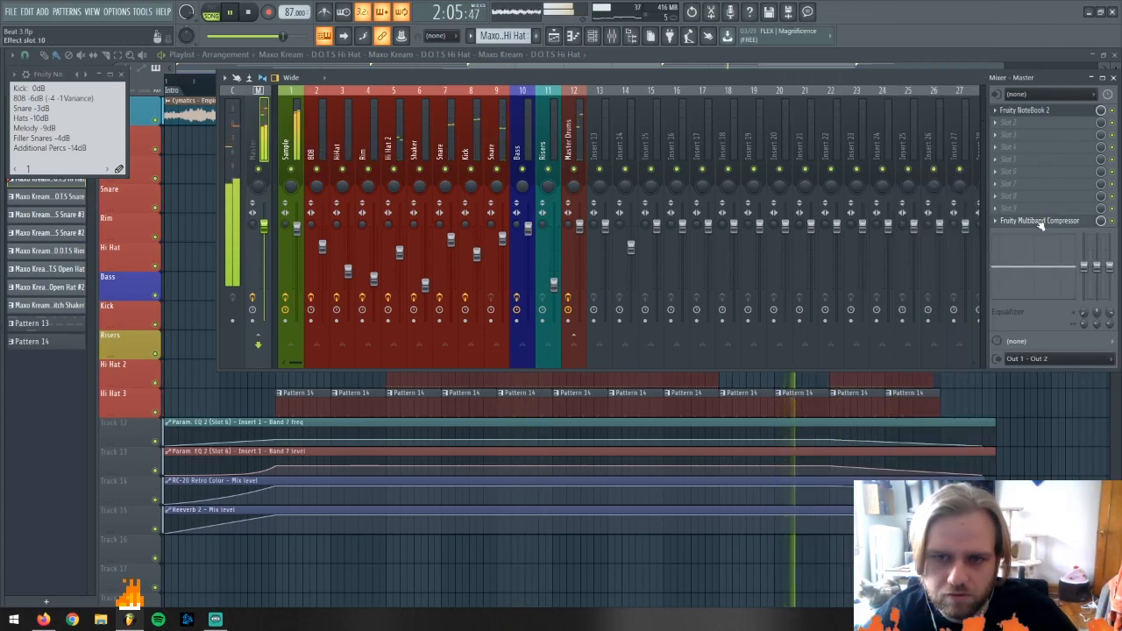
left_click(1040, 220)
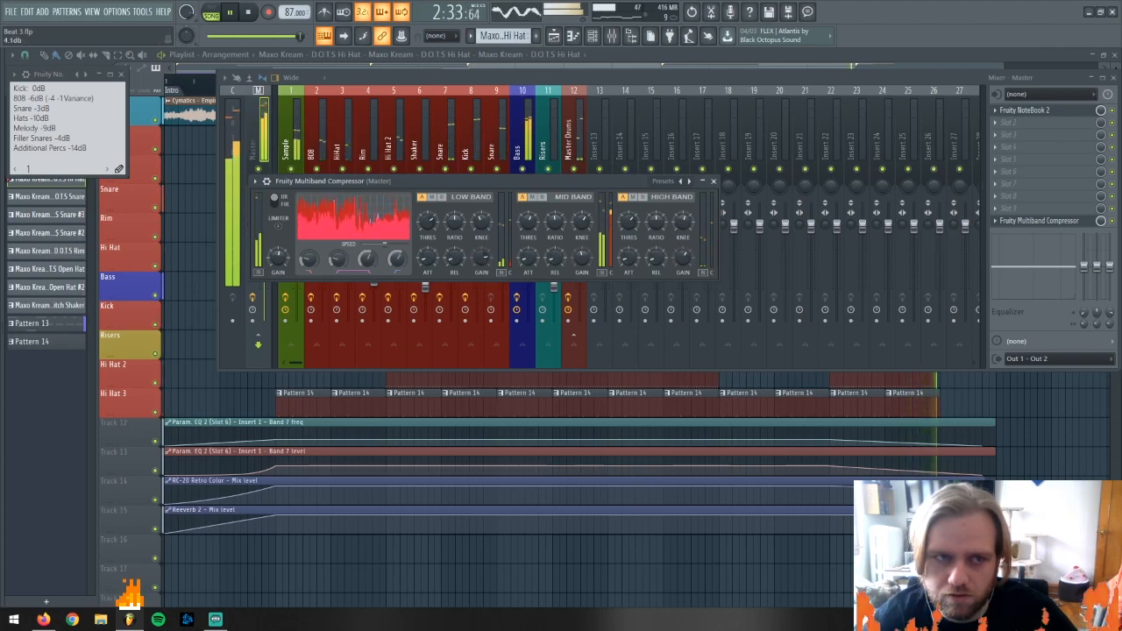
key("space")
left_click_drag(554, 188, 743, 290)
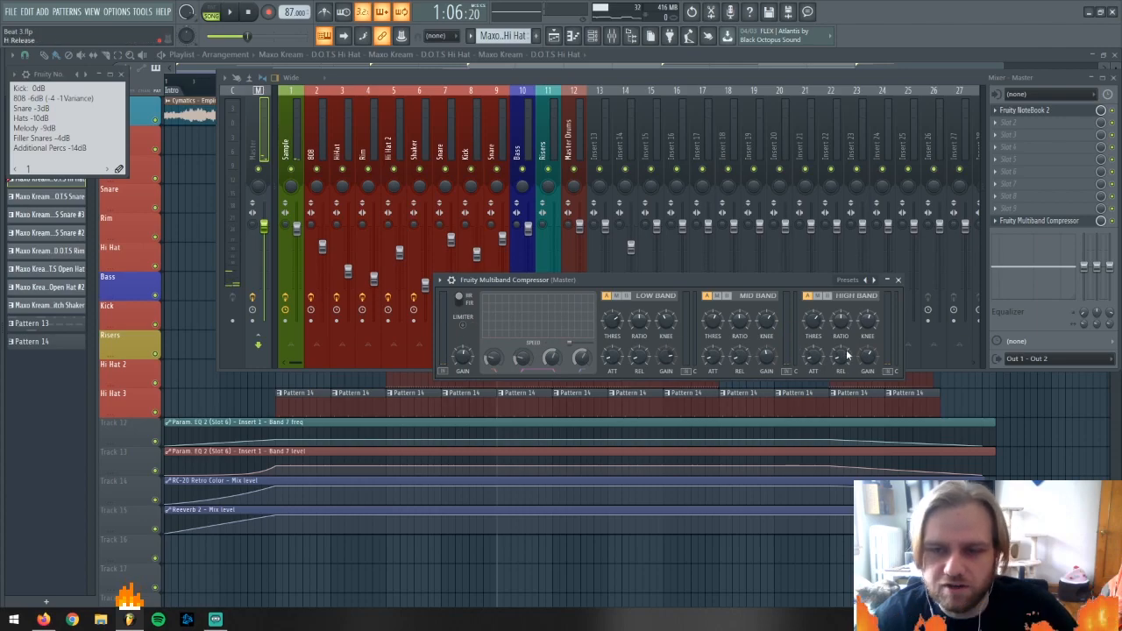
key("space")
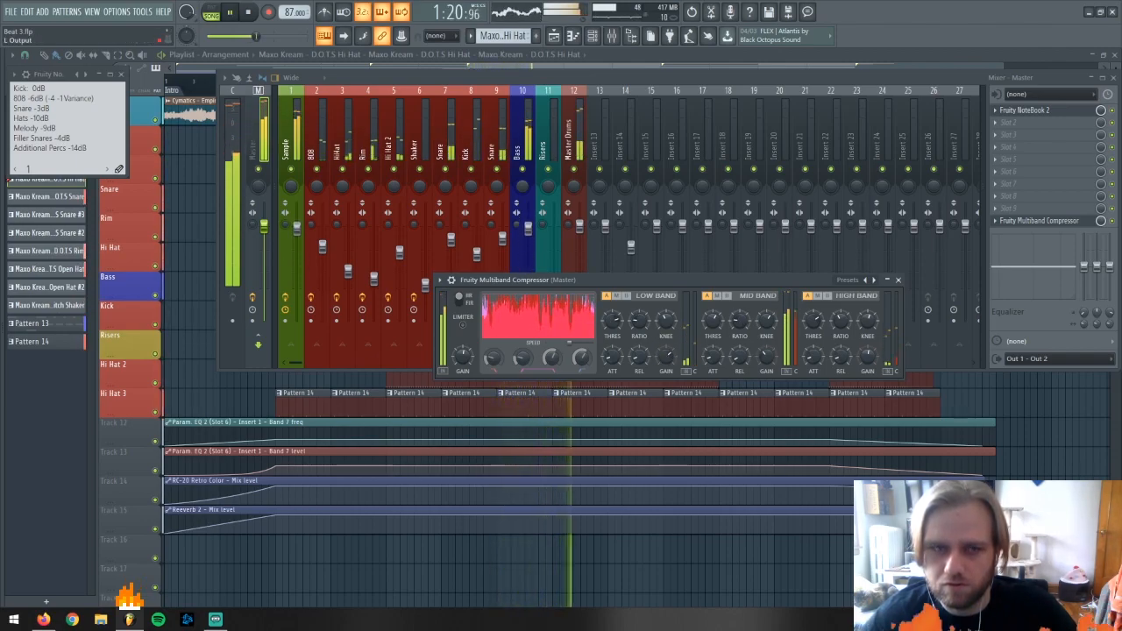
Check the Master Drums, Bass and Master inserts during playback, and adjust the Master multiband compressor's display speed
left_click(574, 140)
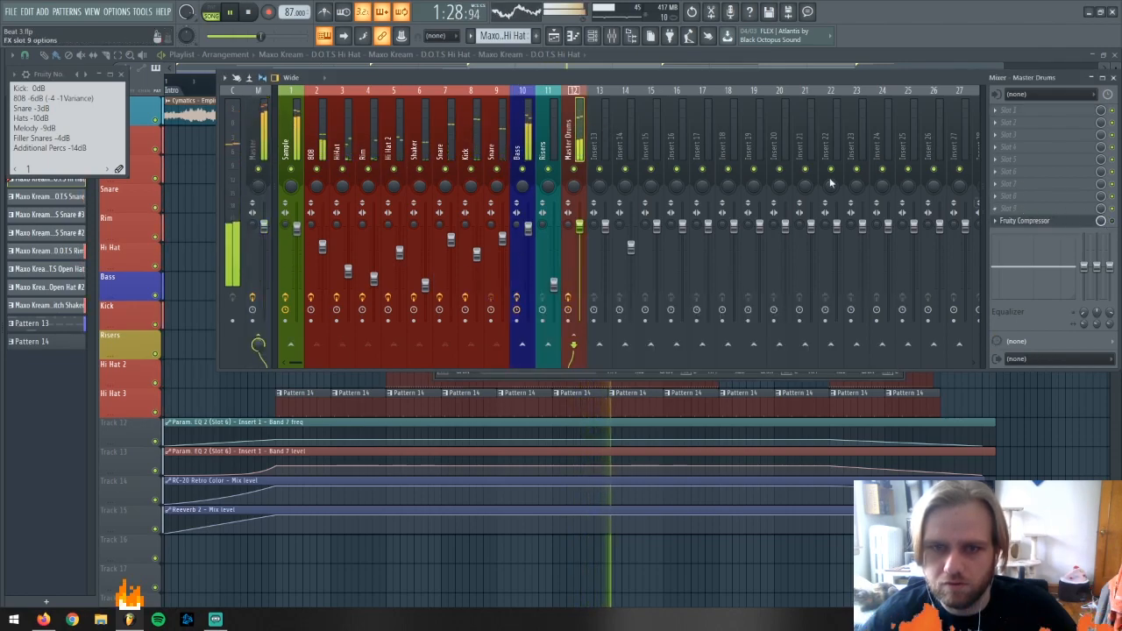
left_click(254, 141)
left_click(520, 140)
left_click(255, 140)
left_click(1039, 220)
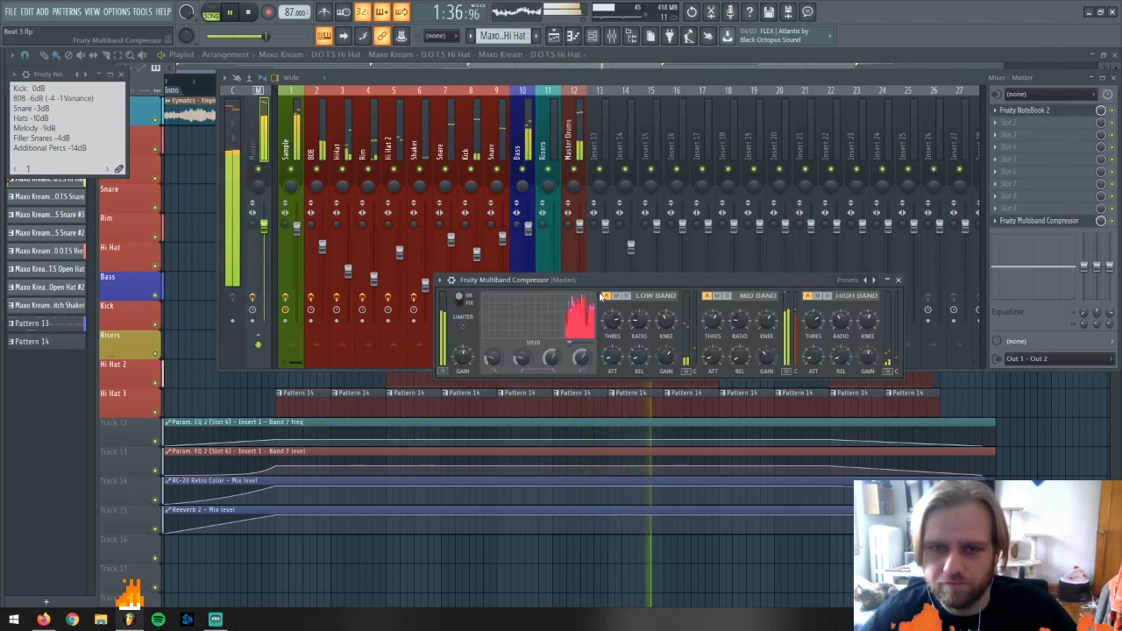
left_click_drag(579, 358, 579, 363)
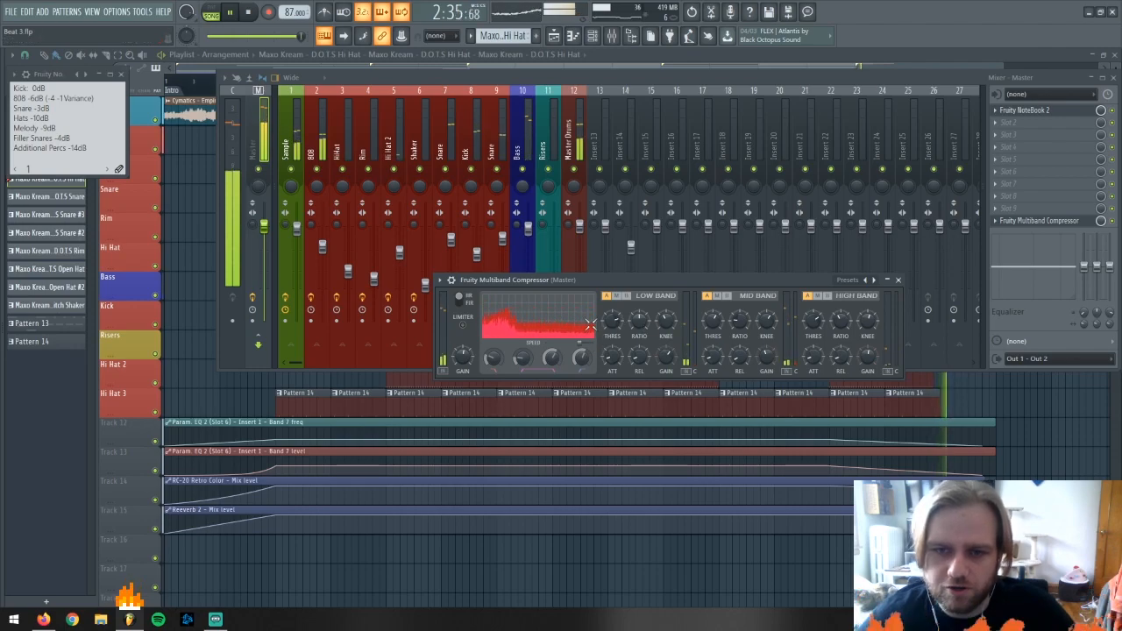
Compare the Master multiband compressor's low band off and on during playback, and adjust the mid band's gain and threshold
key("space")
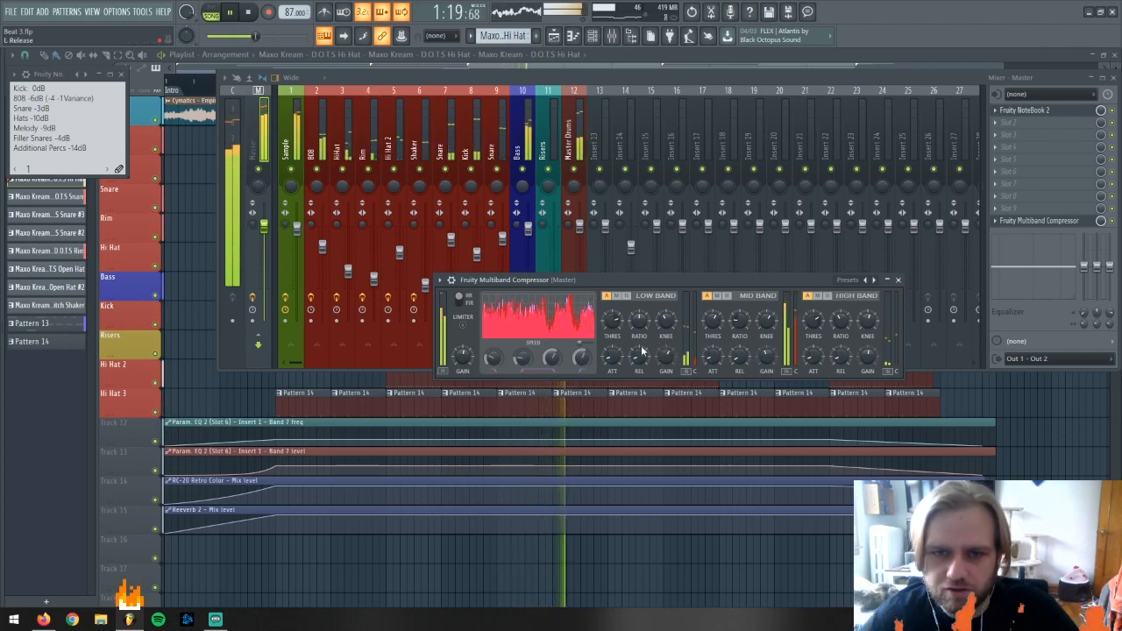
left_click(627, 297)
left_click(607, 297)
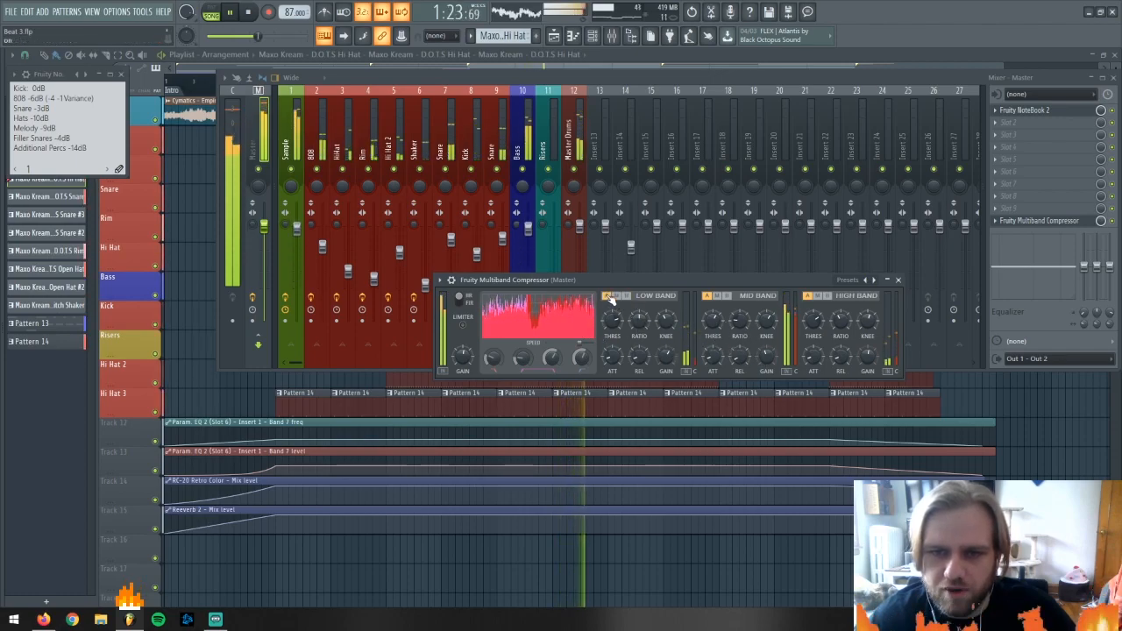
left_click_drag(769, 358, 742, 322)
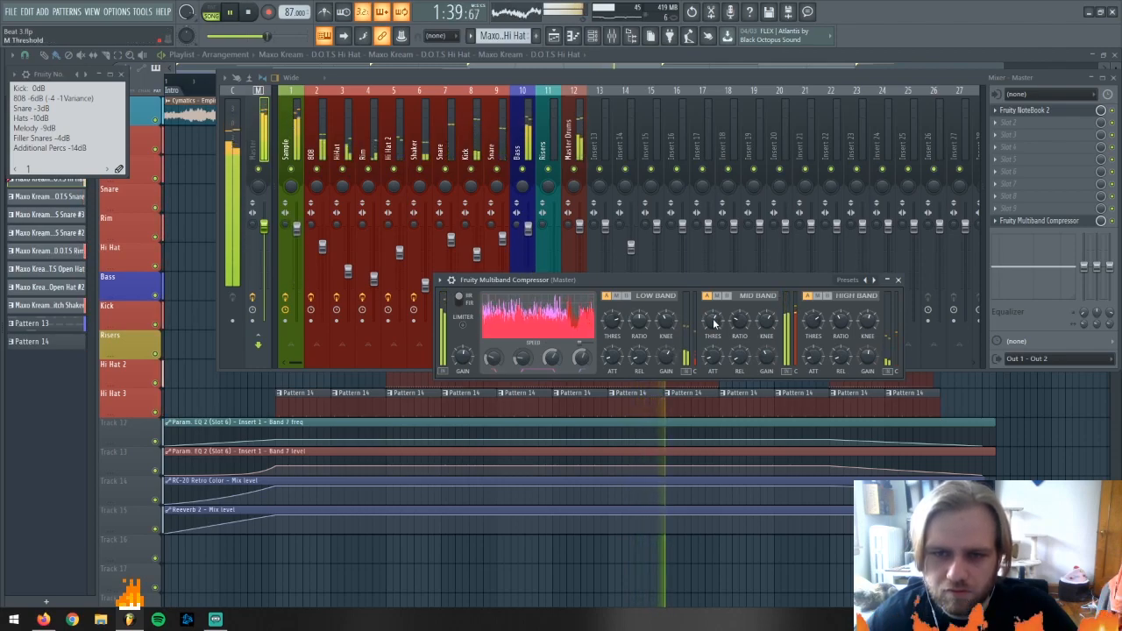
left_click_drag(713, 319, 713, 324)
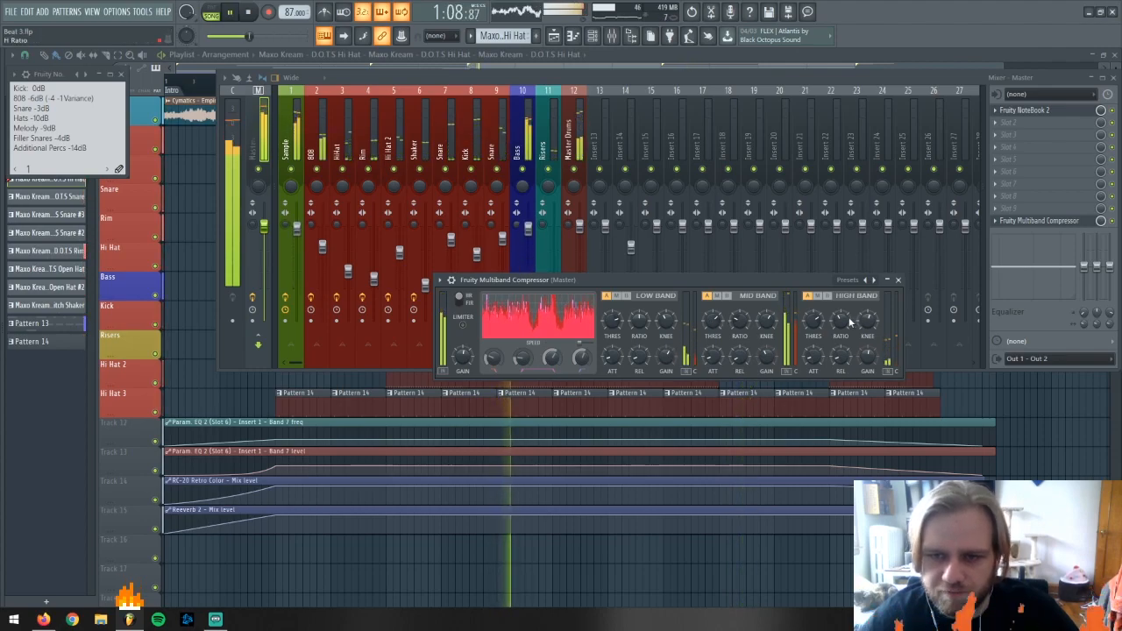
Set the multiband compressor's high band ratio to 1.5:1, adjust its threshold and gain, close the effect, and stop playback
left_click_drag(822, 323, 822, 327)
left_click_drag(868, 359, 868, 350)
left_click_drag(814, 326, 814, 325)
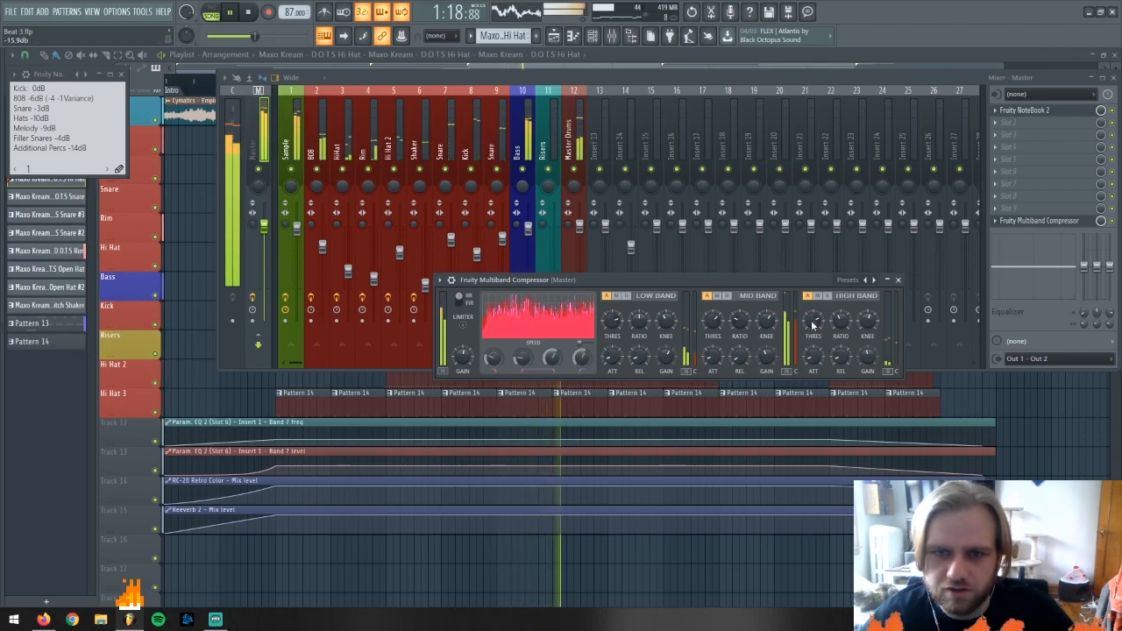
left_click_drag(867, 355, 866, 360)
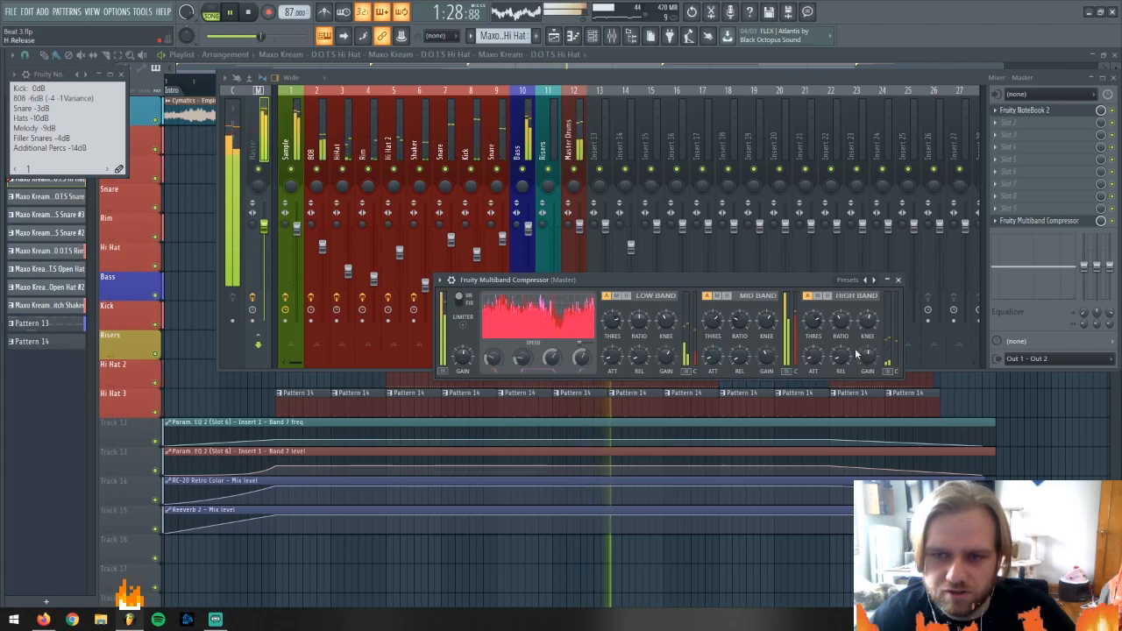
left_click_drag(816, 323, 841, 326)
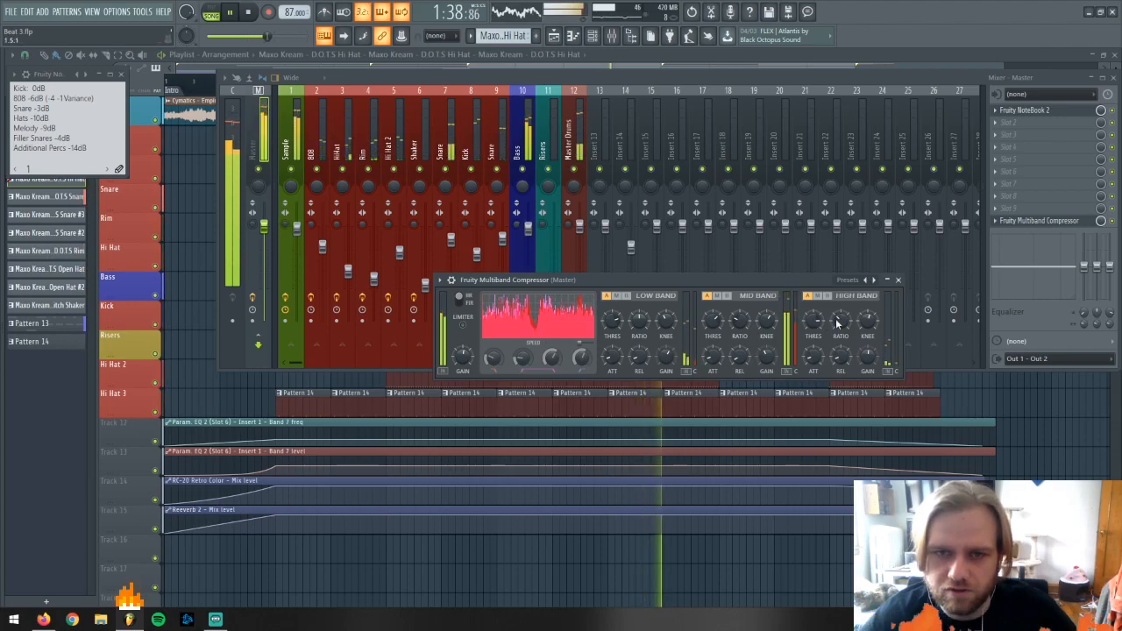
left_click(898, 281)
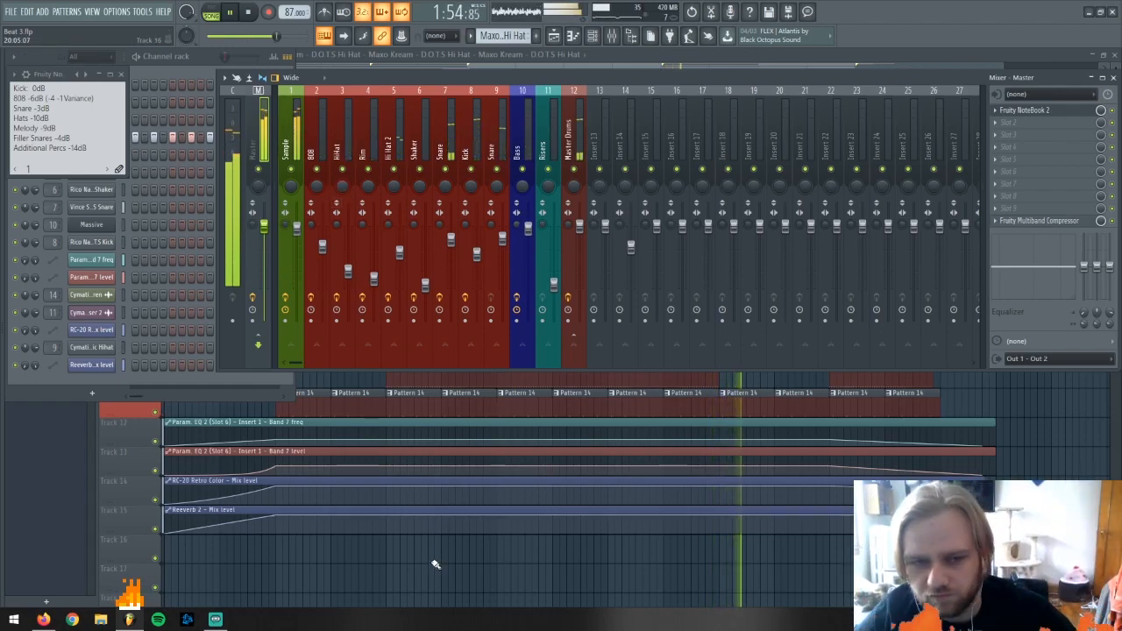
key("space")
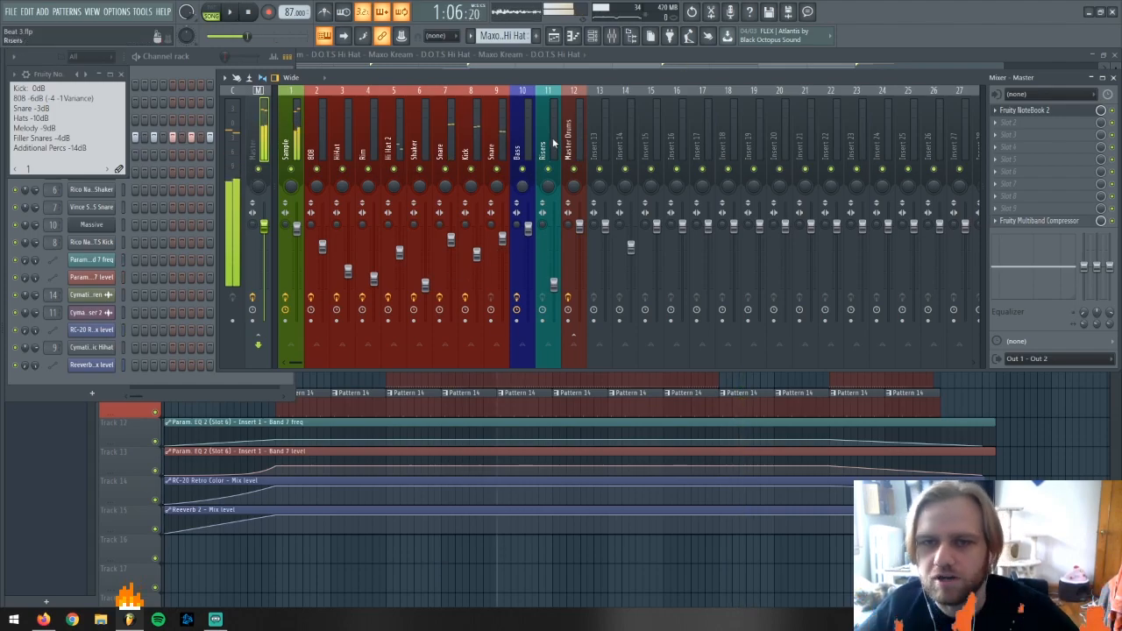
Return to the Master insert and replay the same Verse 2 passage to compare the mix with the multiband compressor off and on
left_click(569, 116)
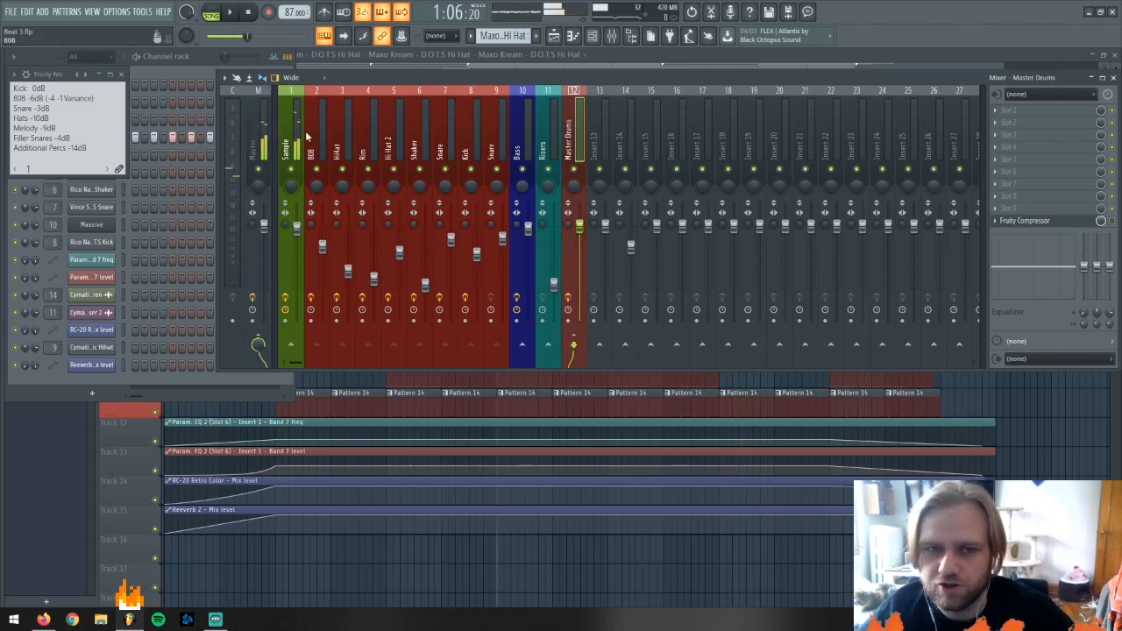
left_click(263, 138)
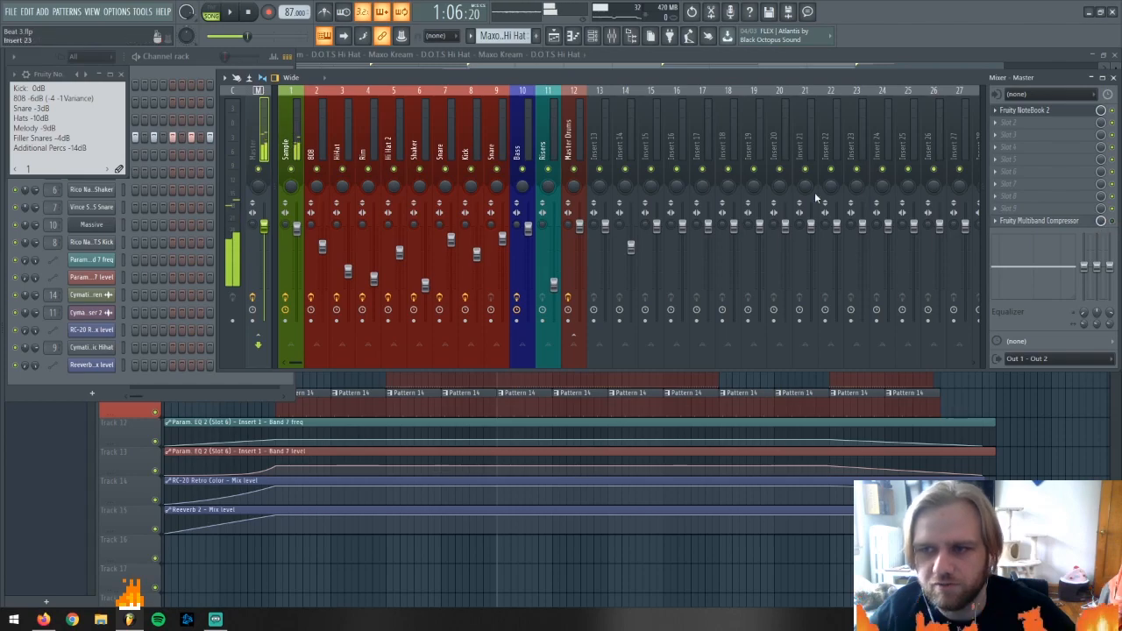
key("space")
key("space")
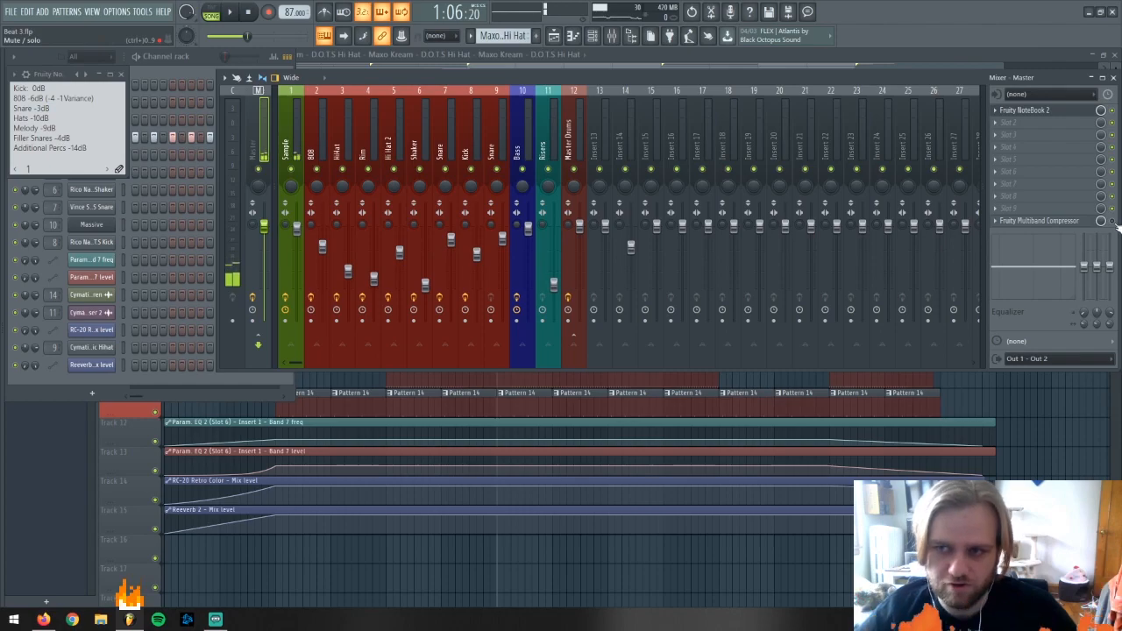
key("space")
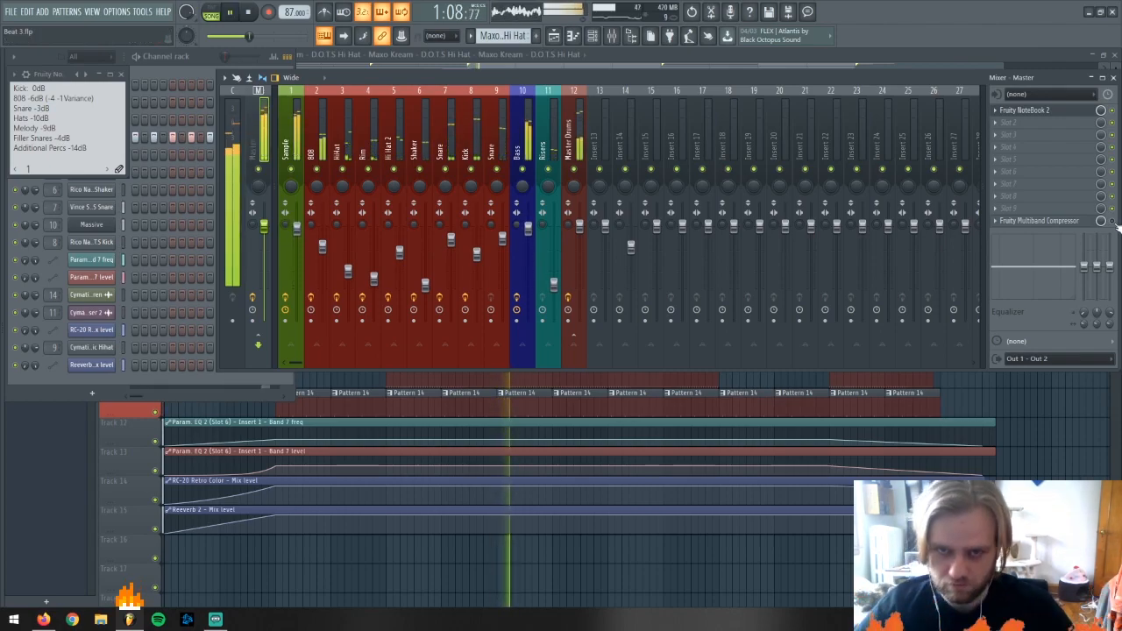
key("space")
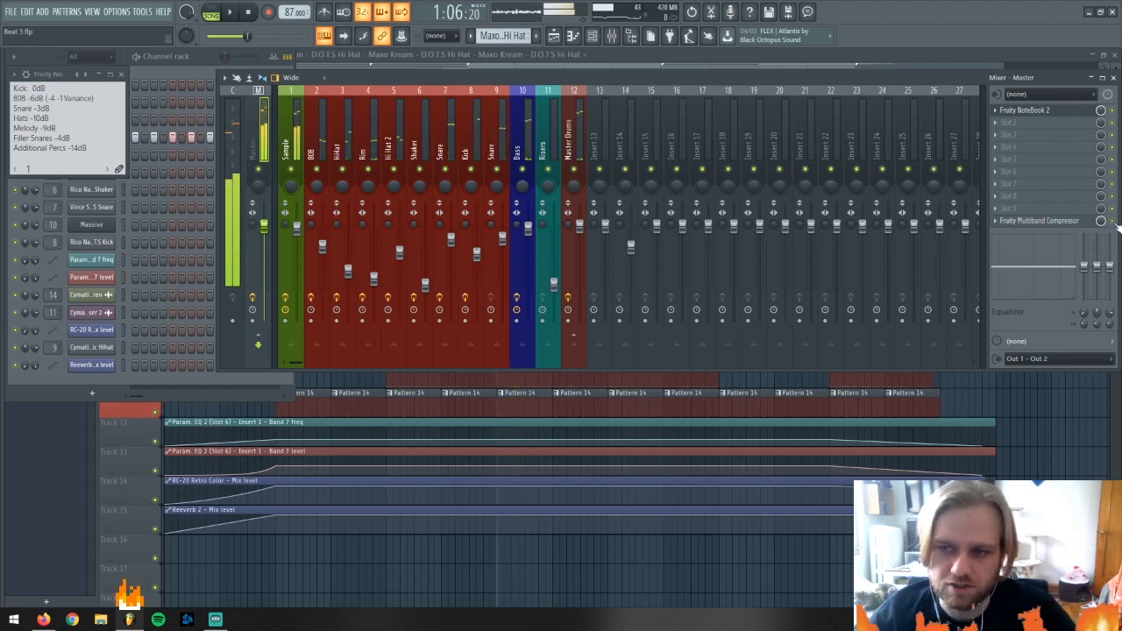
key("space")
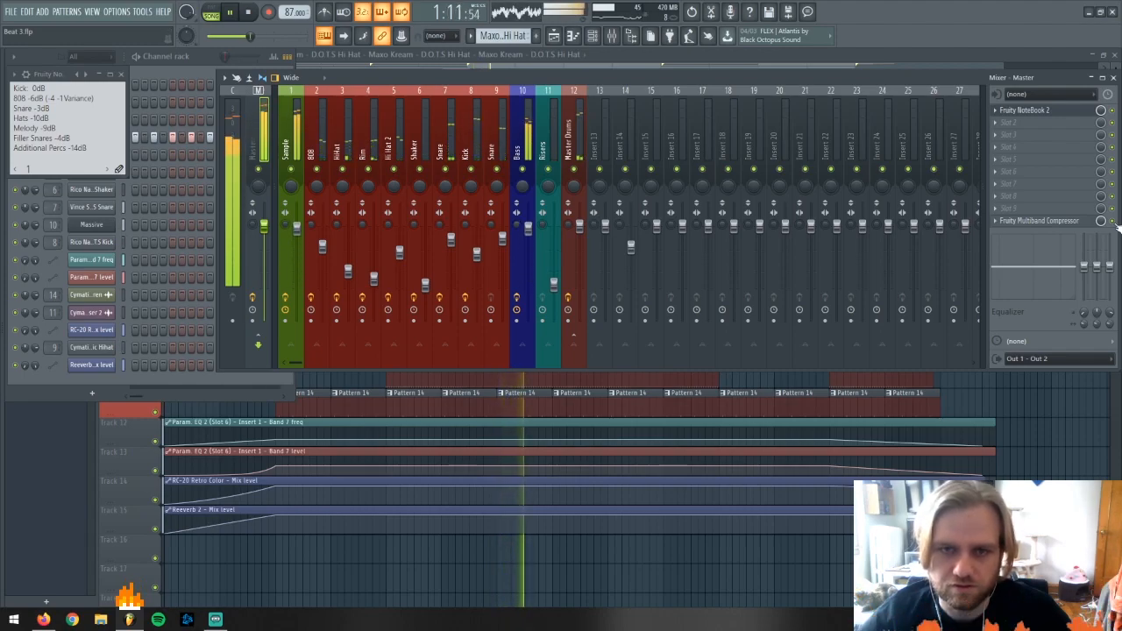
key("space")
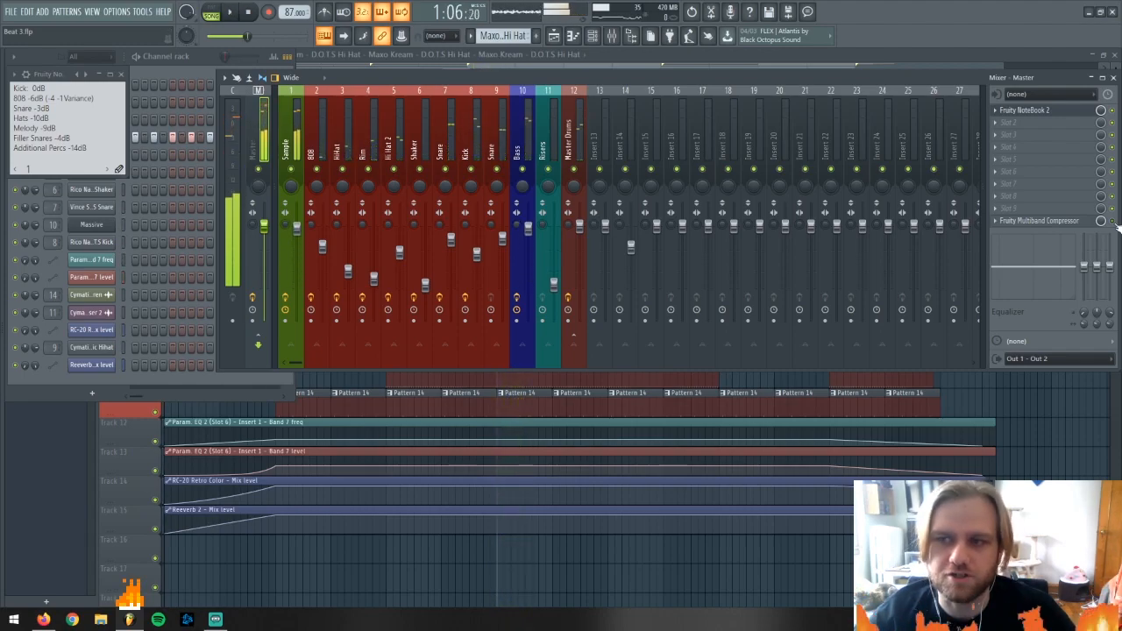
key("space")
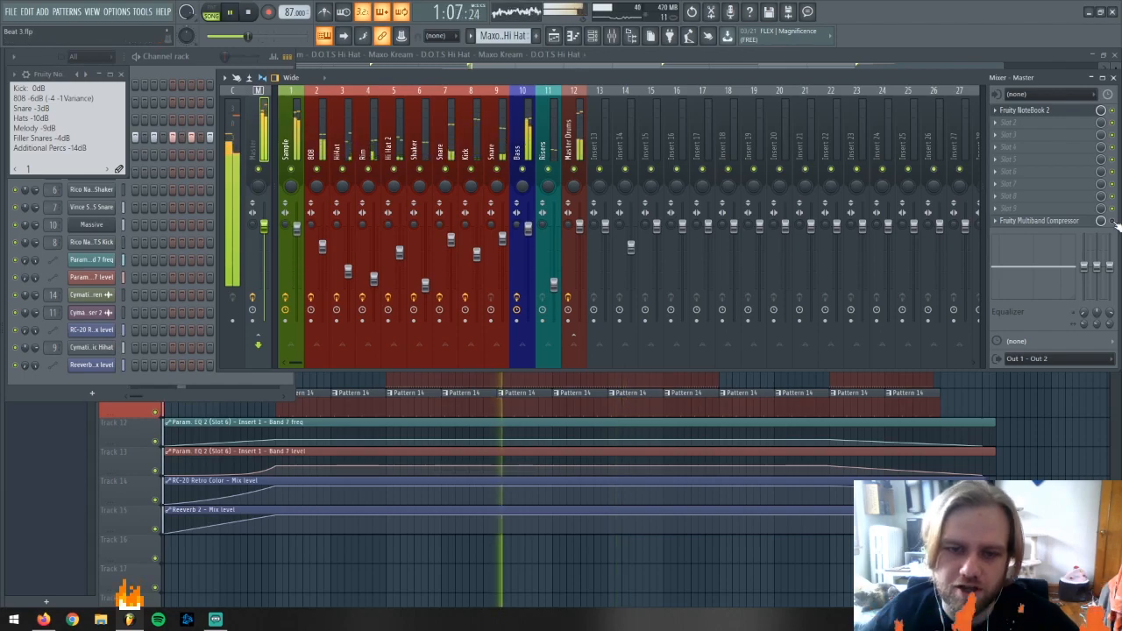
key("space")
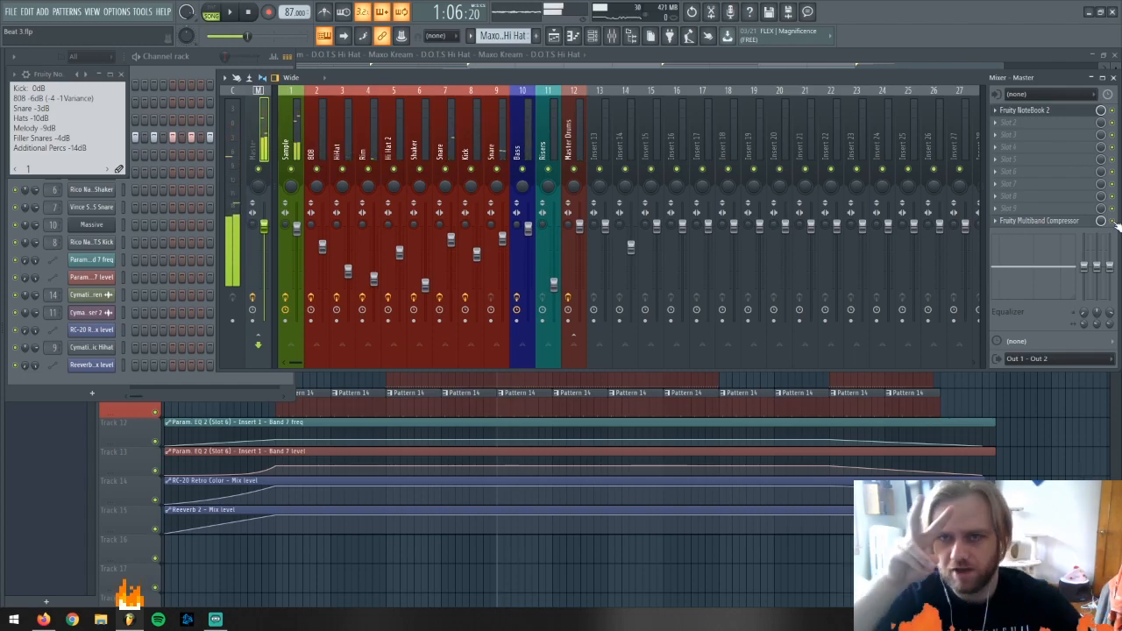
Play the song and add the heading "General Industry Standard for Mixing Drums" above the level notes in Fruity NoteBook 2
key("space")
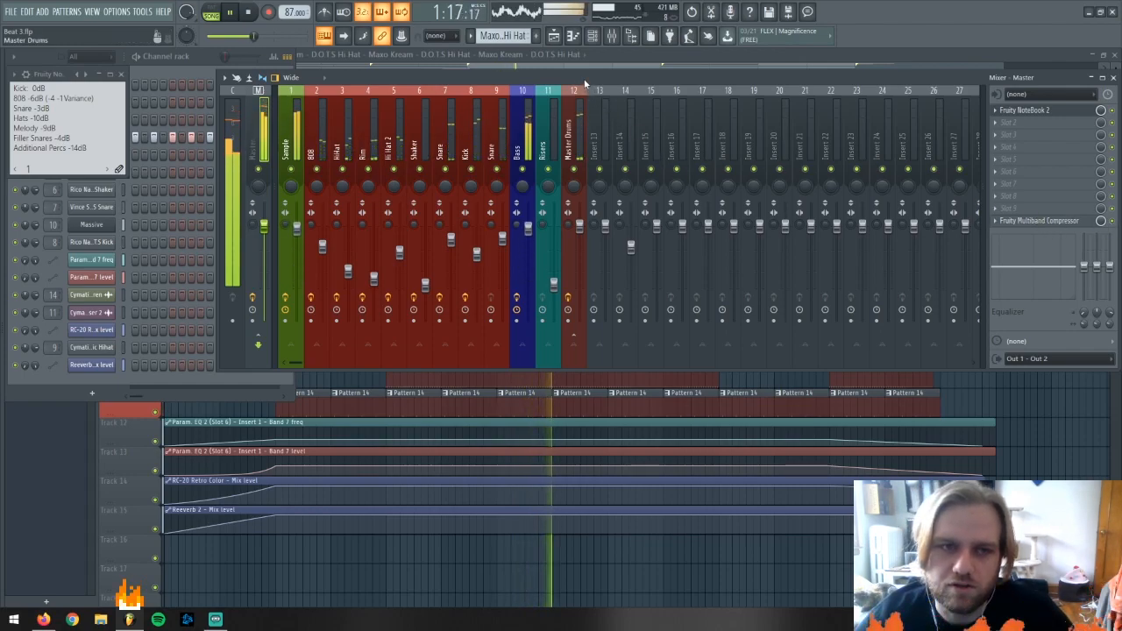
left_click(15, 89)
key("Return")
left_click(39, 89)
type("G")
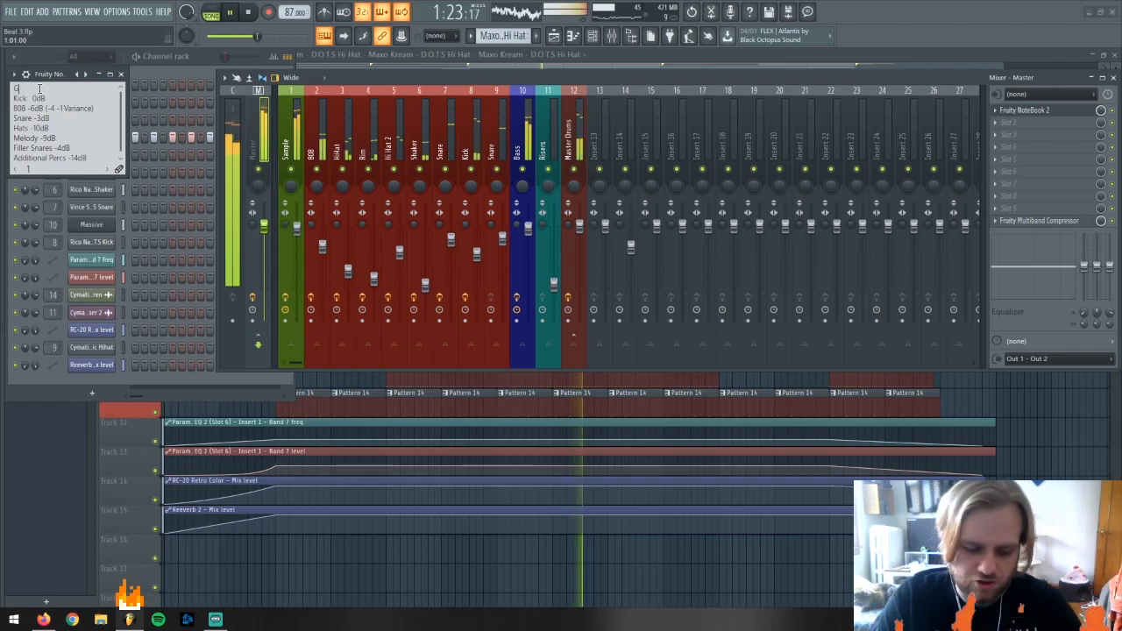
type("eneral")
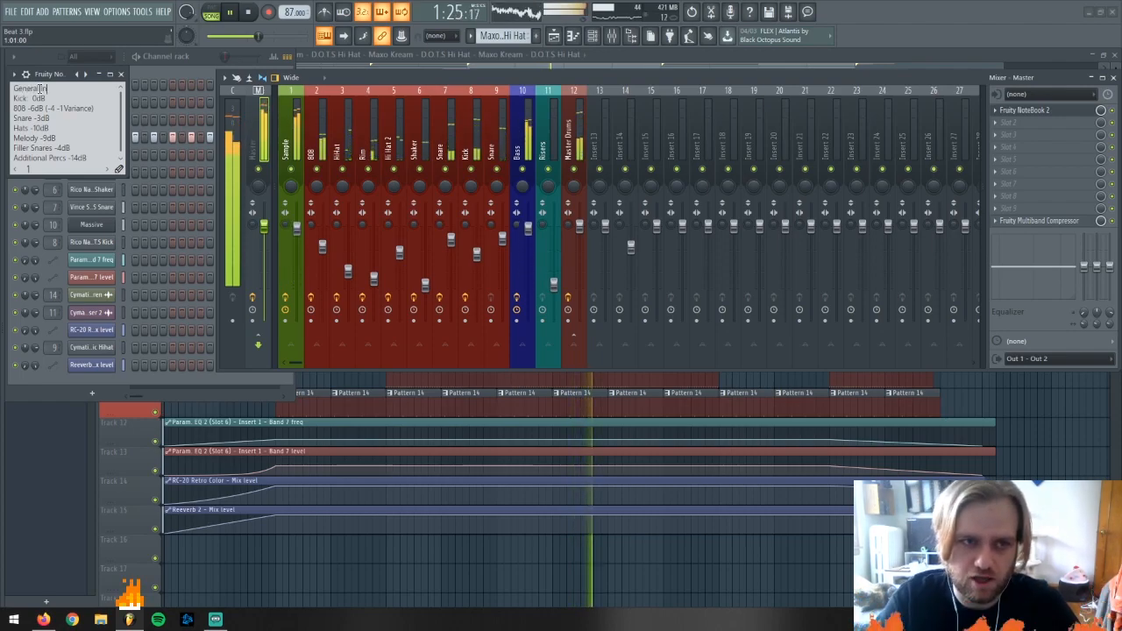
type(" Industry Standa")
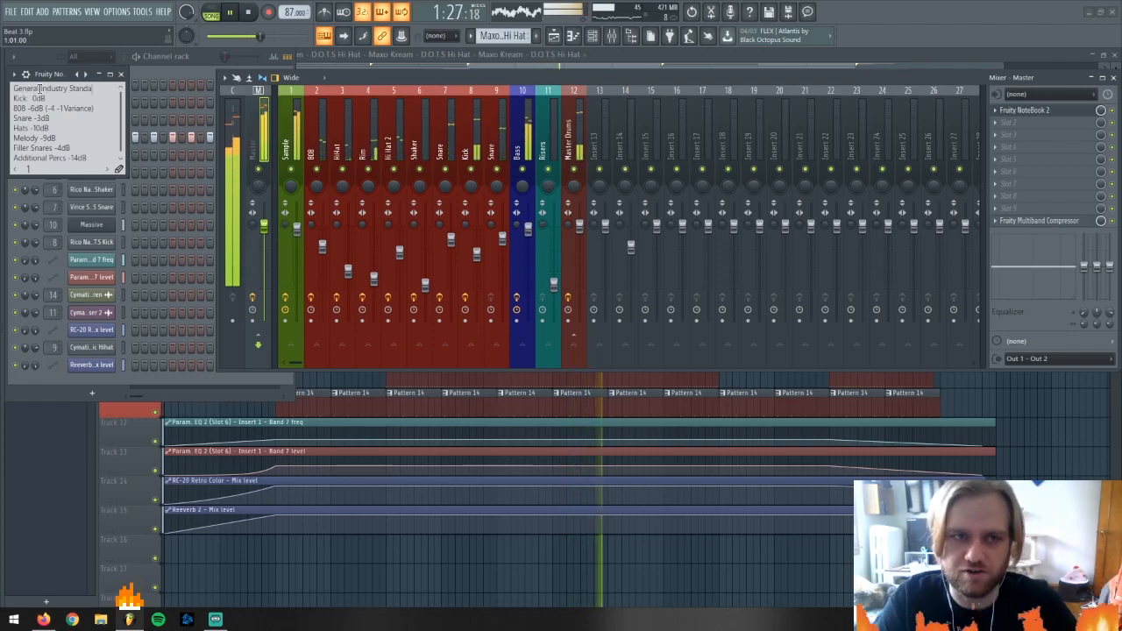
type("rd for Mixing Dr")
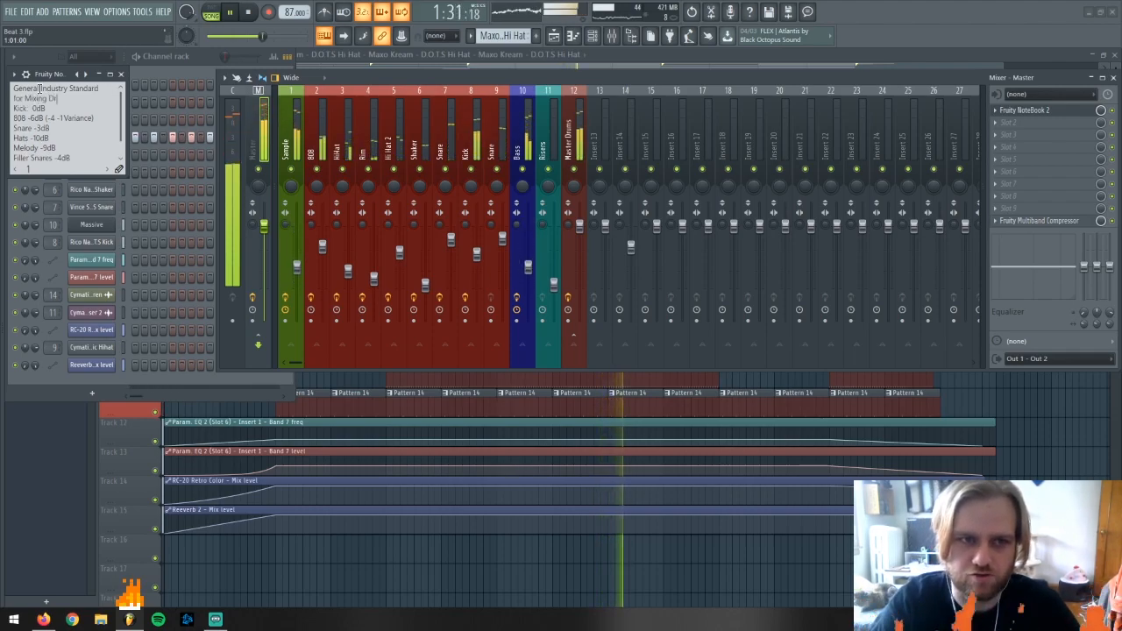
type("ums")
Add a dashed separator line below the notebook heading, and enlarge the notebook window and move it down over the playlist
key("Return")
type("----------------------------------")
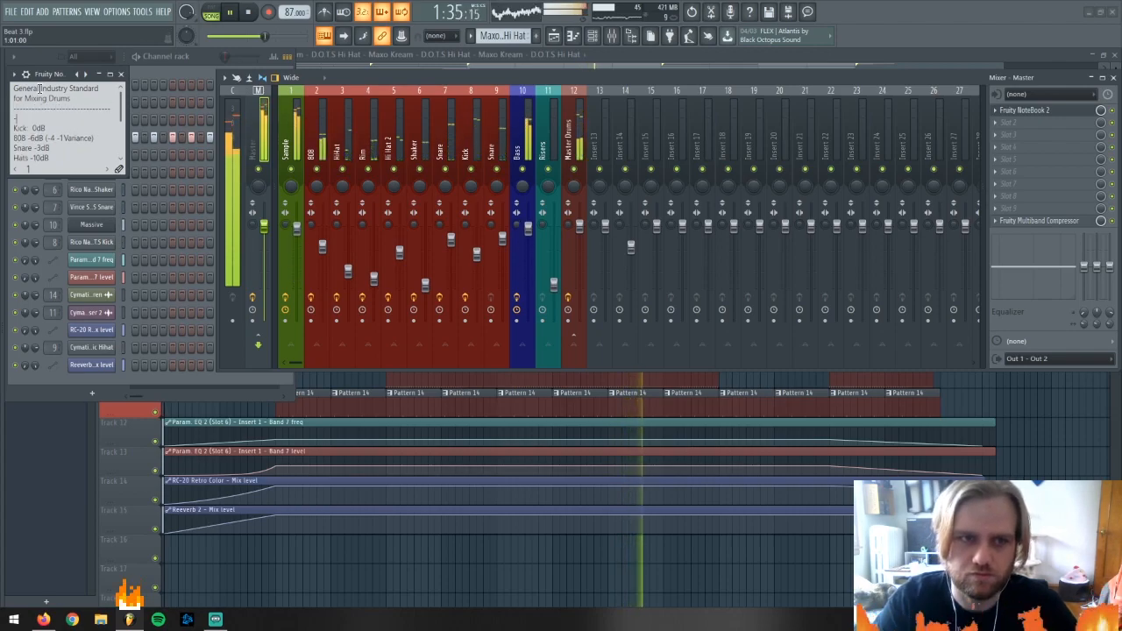
key("BackSpace")
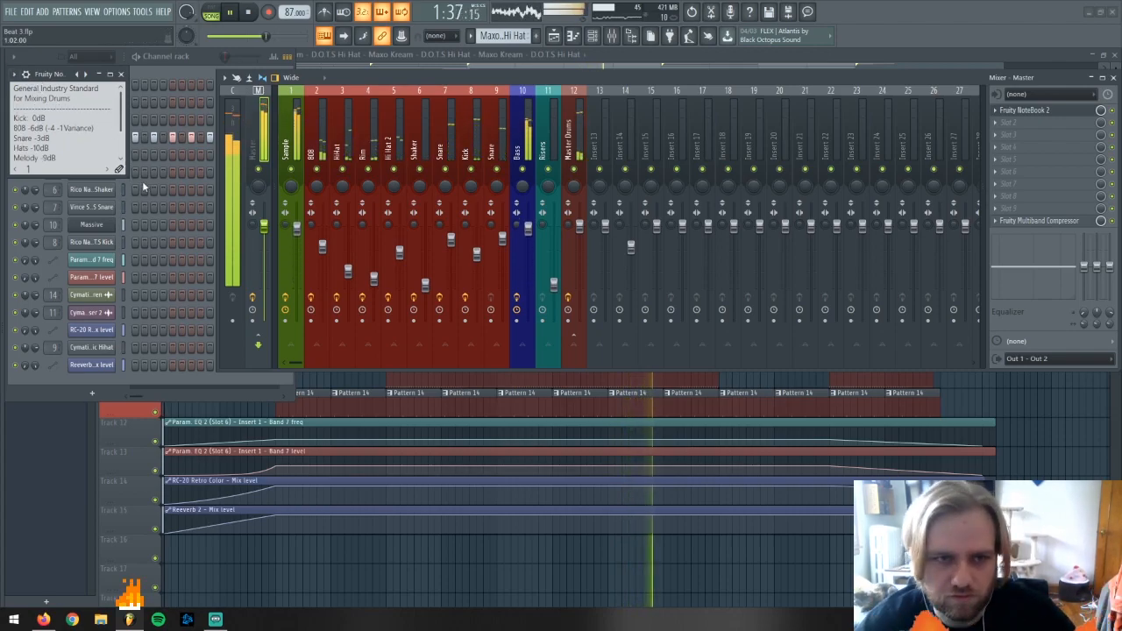
left_click_drag(126, 176, 187, 239)
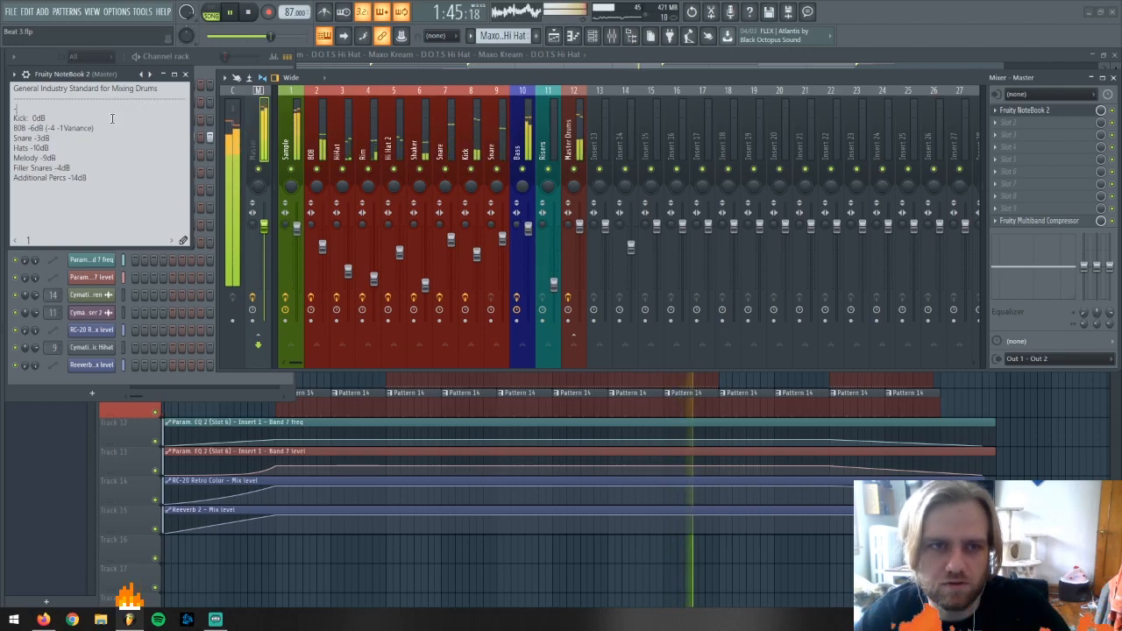
left_click_drag(94, 73, 88, 428)
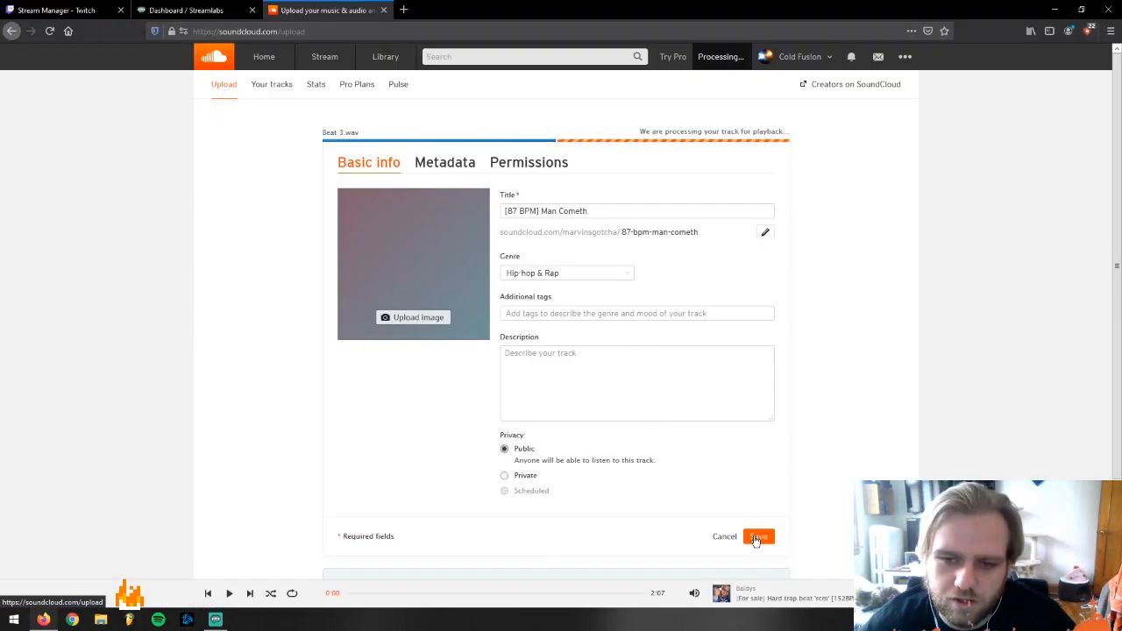
Save the SoundCloud upload of Beat 3.wav titled "[87 BPM] Man Cometh", and open and reload its track page
left_click(760, 534)
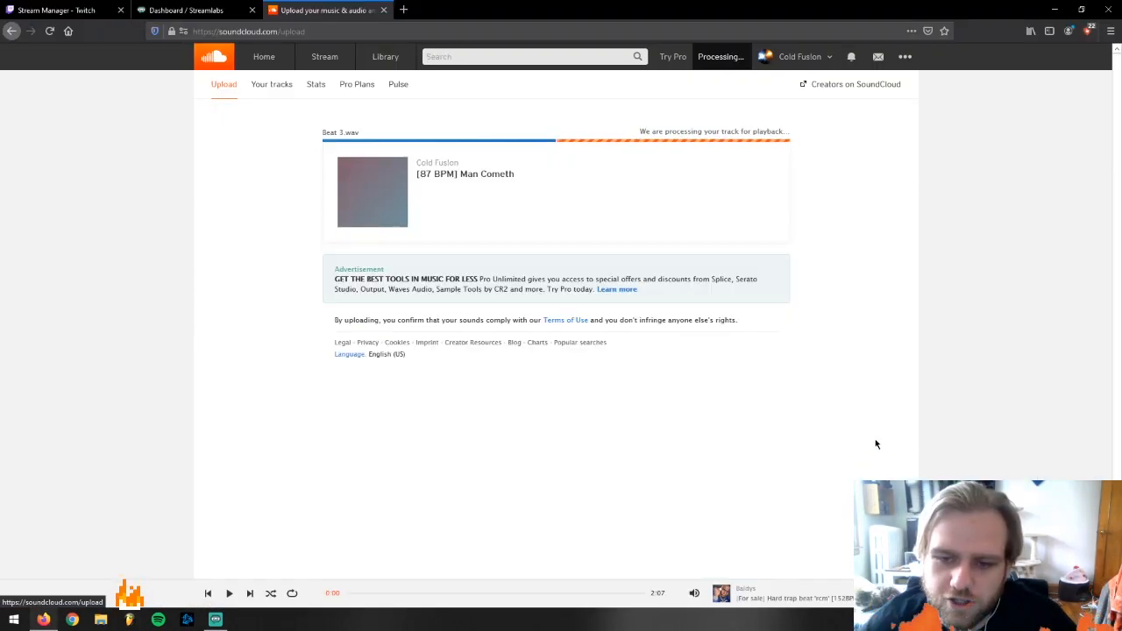
left_click(447, 273)
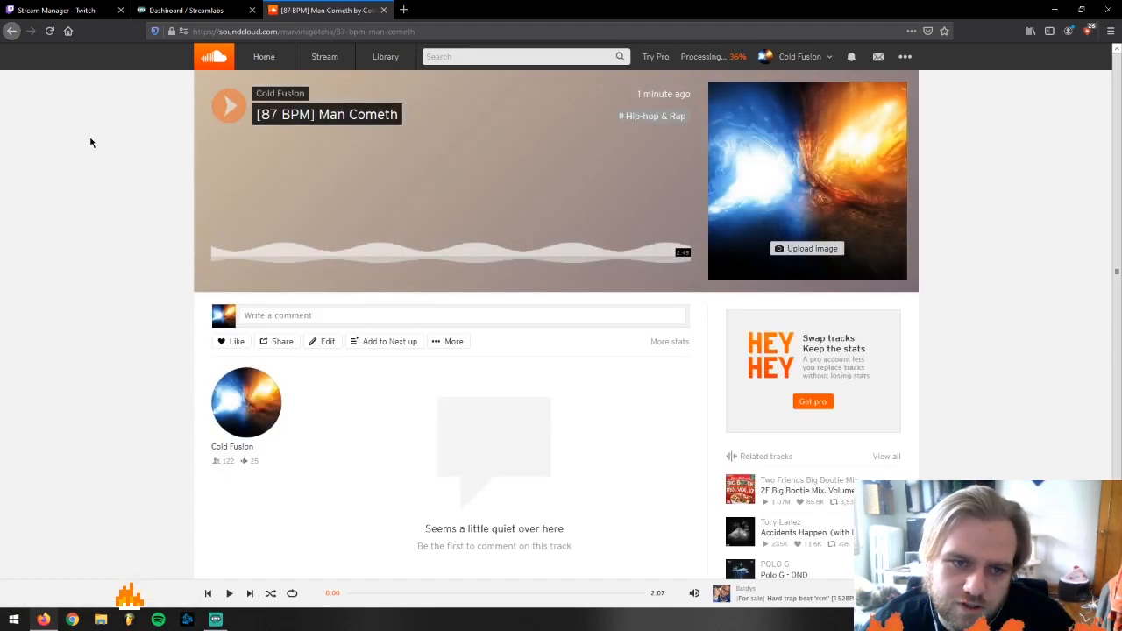
left_click(50, 30)
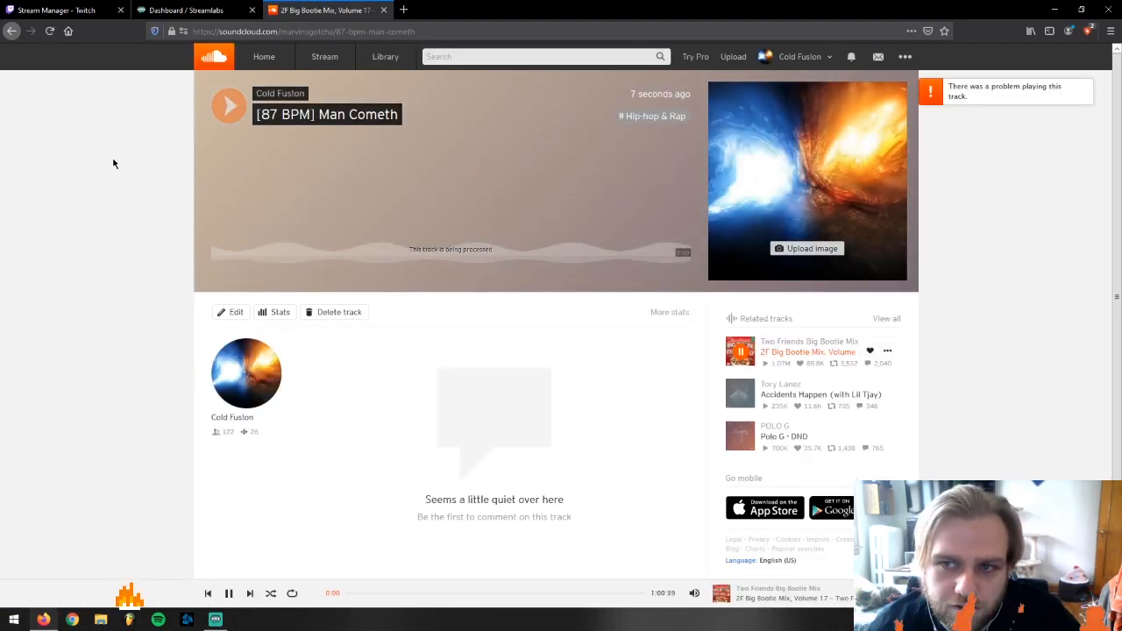
Play the uploaded "[87 BPM] Man Cometh" track on SoundCloud, pausing and resuming it, and pause it near the end
left_click(232, 107)
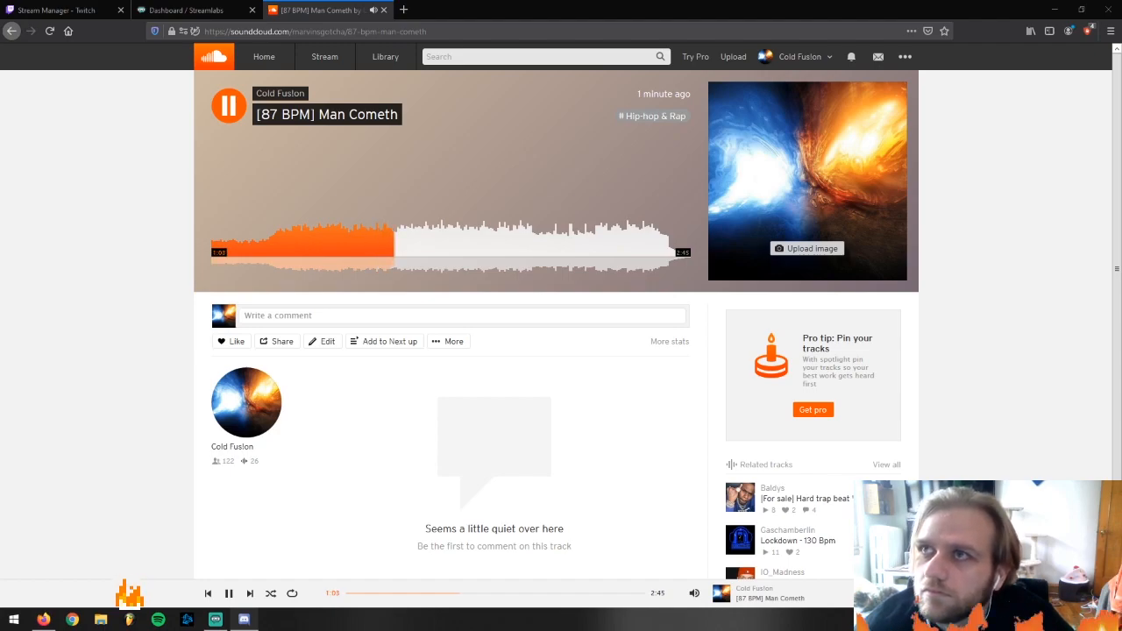
left_click(229, 107)
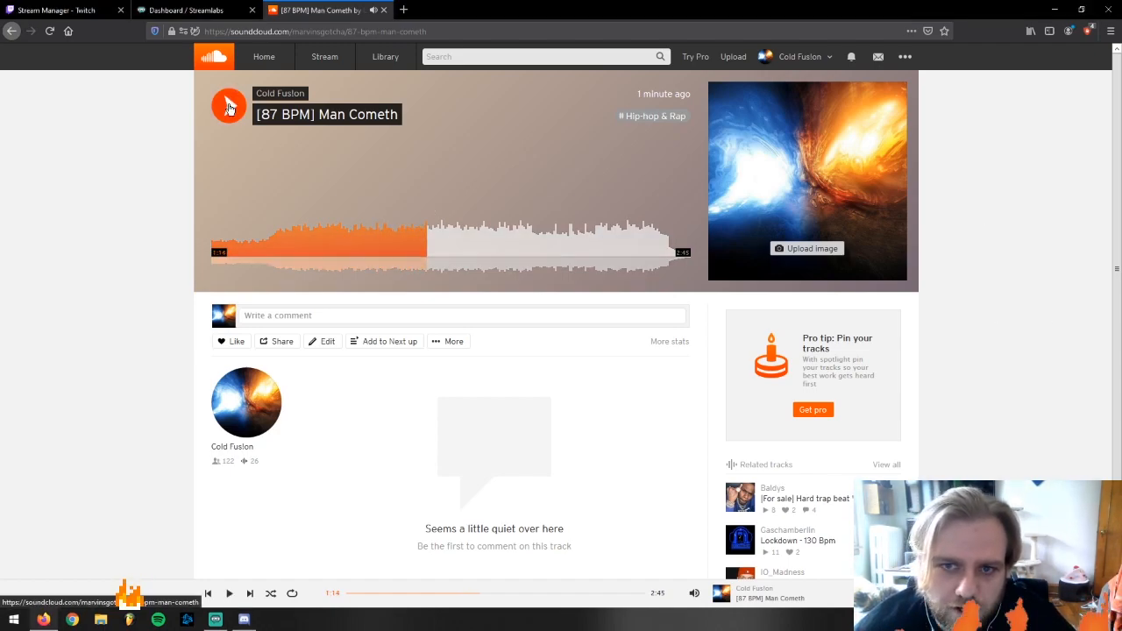
left_click(230, 106)
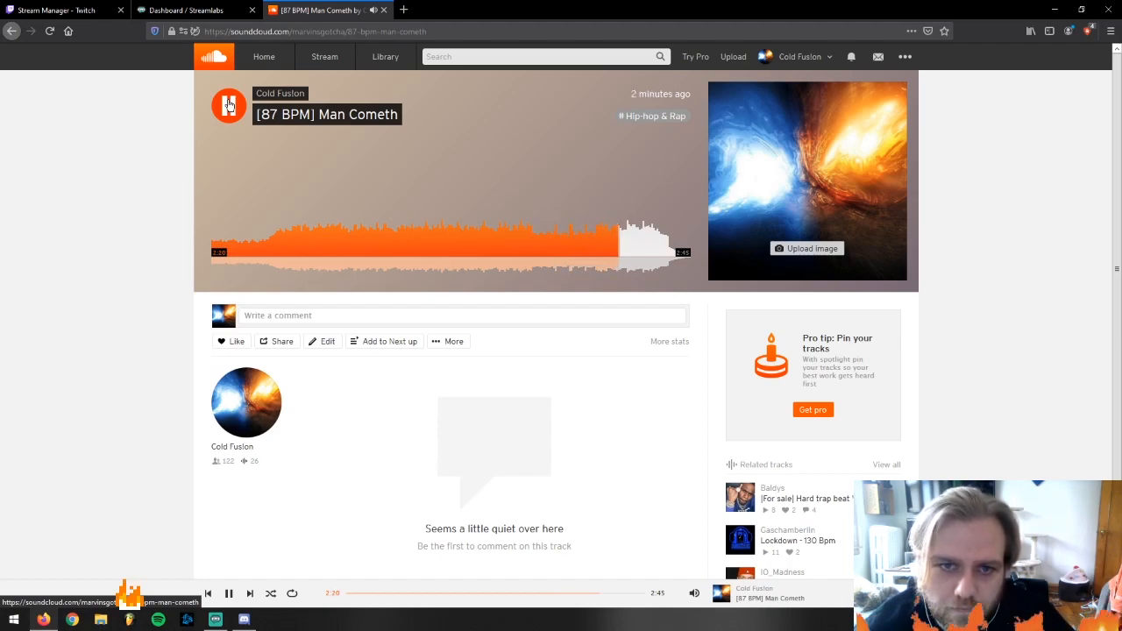
left_click(229, 105)
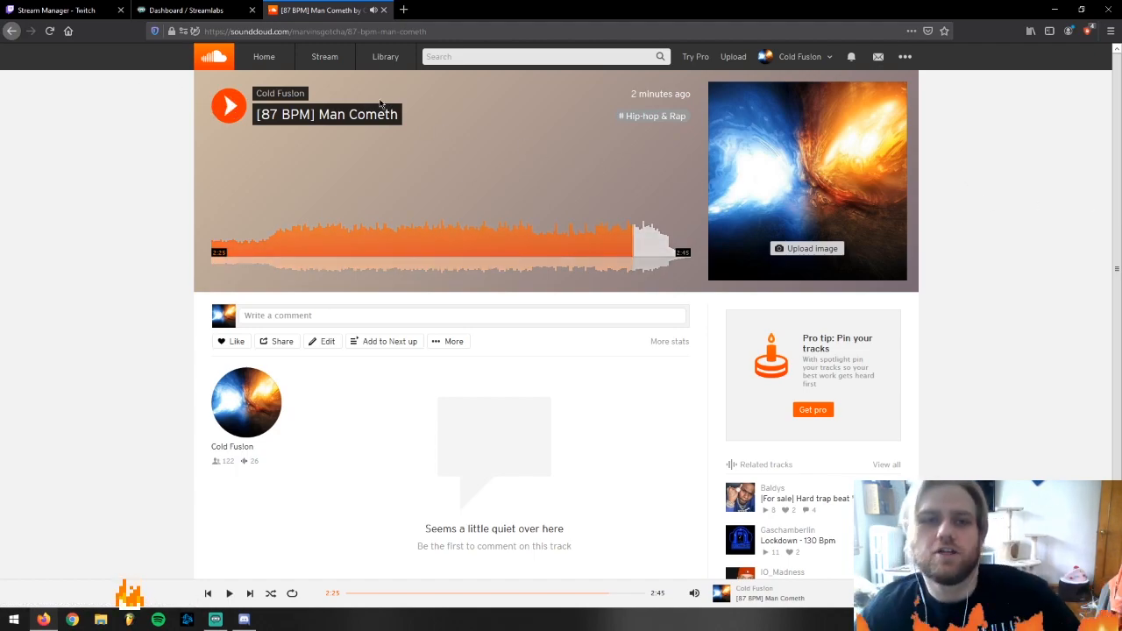
Close the SoundCloud track page and move the browser window off this screen to reveal the desktop
left_click(383, 10)
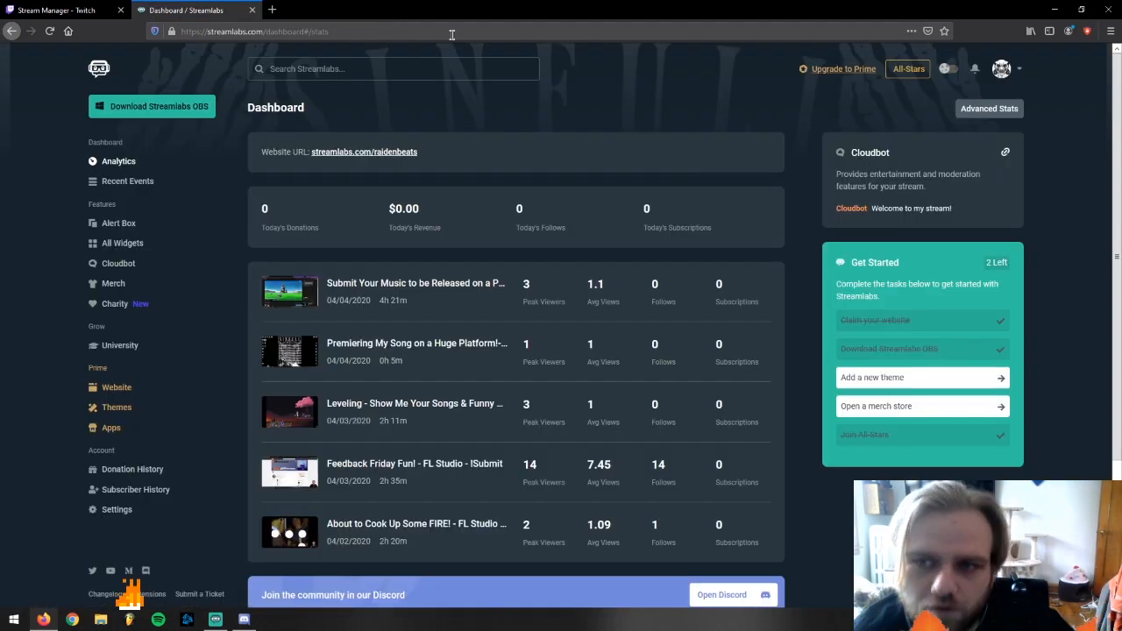
left_click_drag(905, 6, 1121, 103)
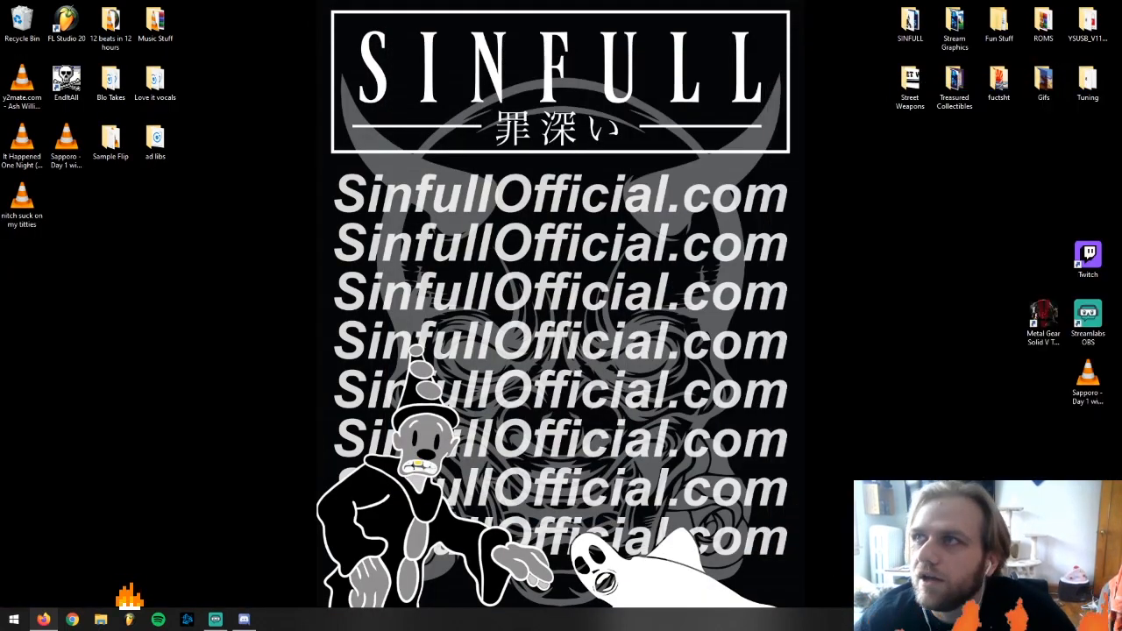